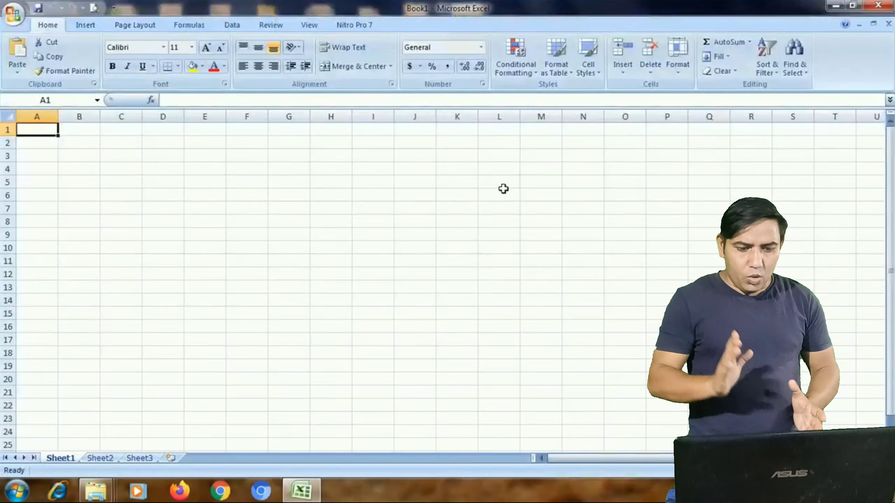
# Step: Enter the column headings S.NO. in cell A3 and NAME OF THE EMPLOY in cell B3
pyautogui.click(144, 209)
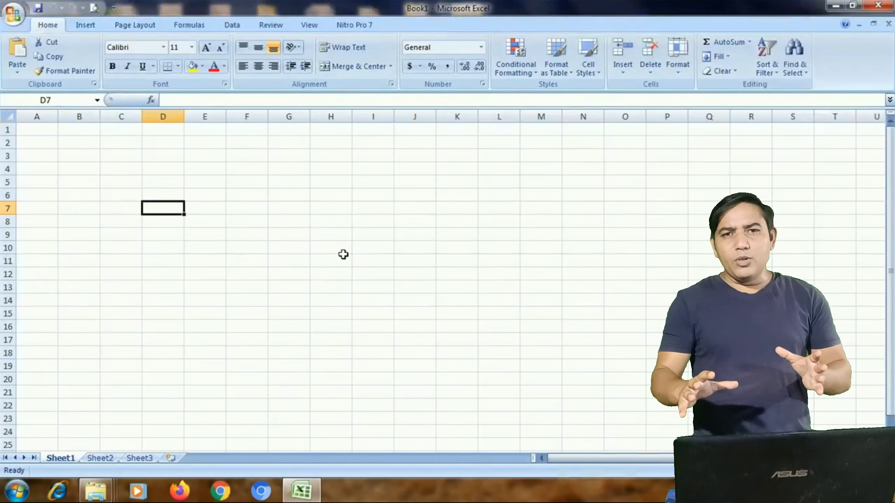
pyautogui.keyDown('ctrl'); pyautogui.scroll(3, 439, 274); pyautogui.keyUp('ctrl')
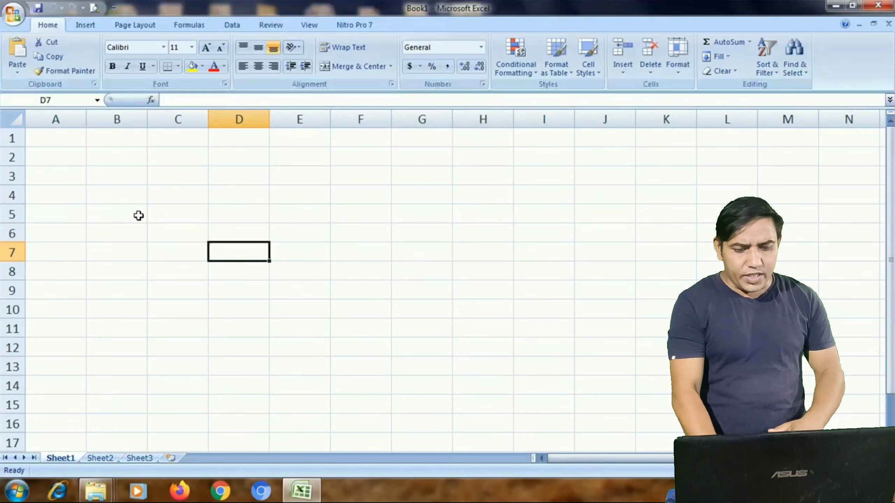
pyautogui.click(84, 191)
pyautogui.click(101, 181)
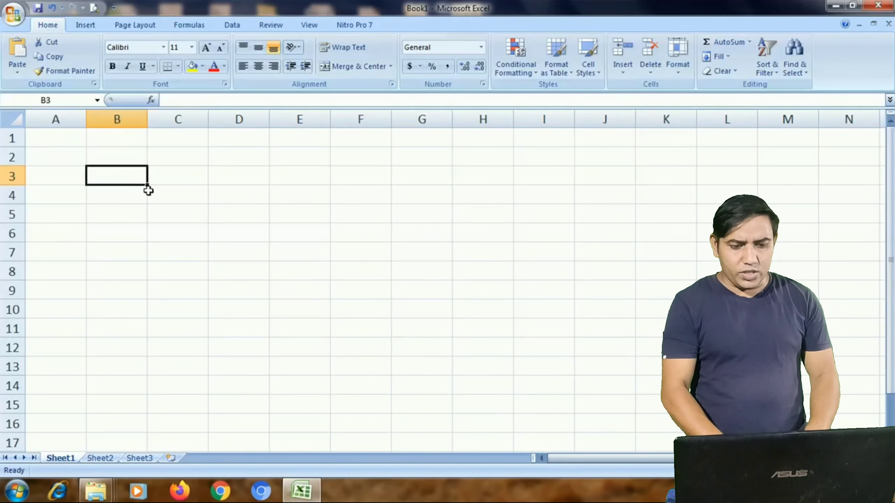
pyautogui.press('Left')
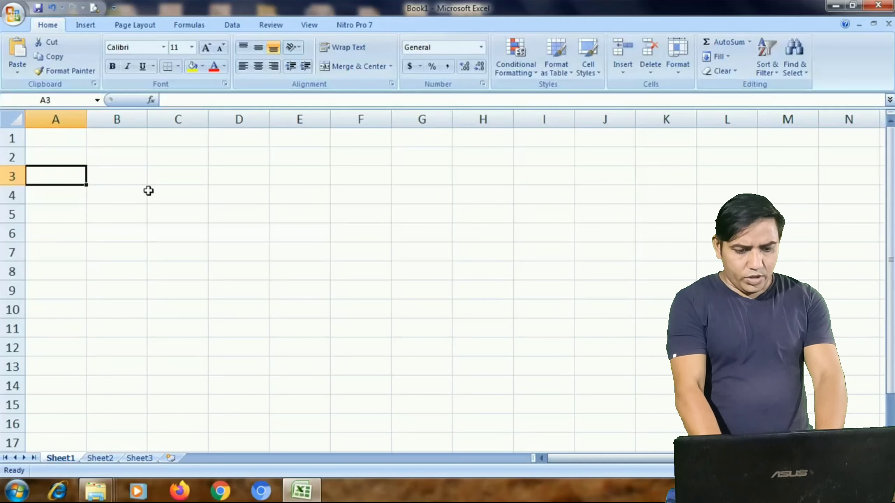
pyautogui.write('s.')
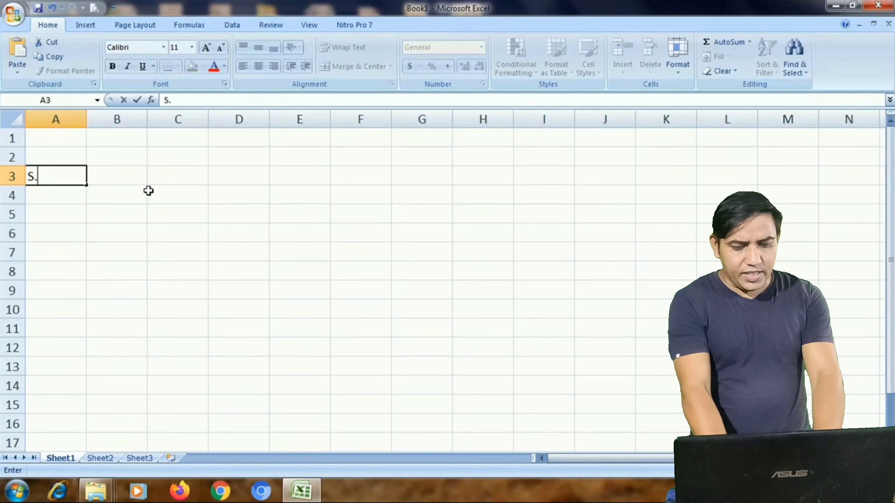
pyautogui.write('NO.')
pyautogui.press('Tab')
pyautogui.write('NAME OF')
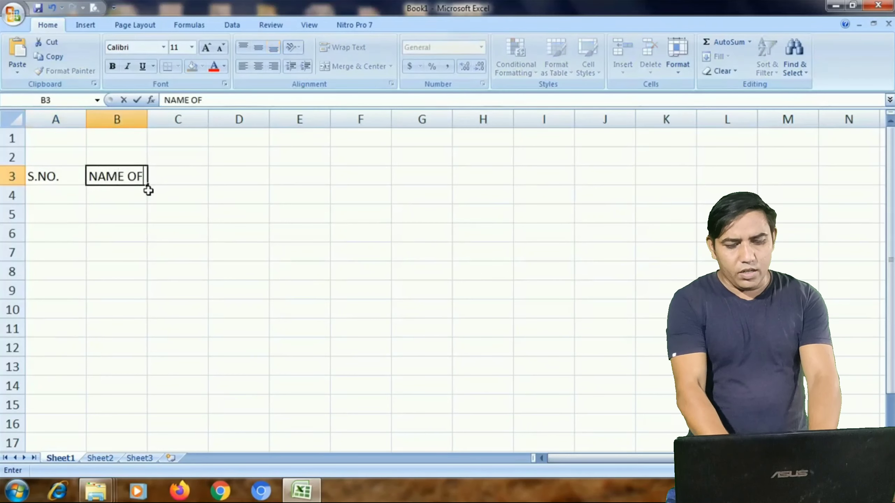
pyautogui.write(' THE EMPLOY')
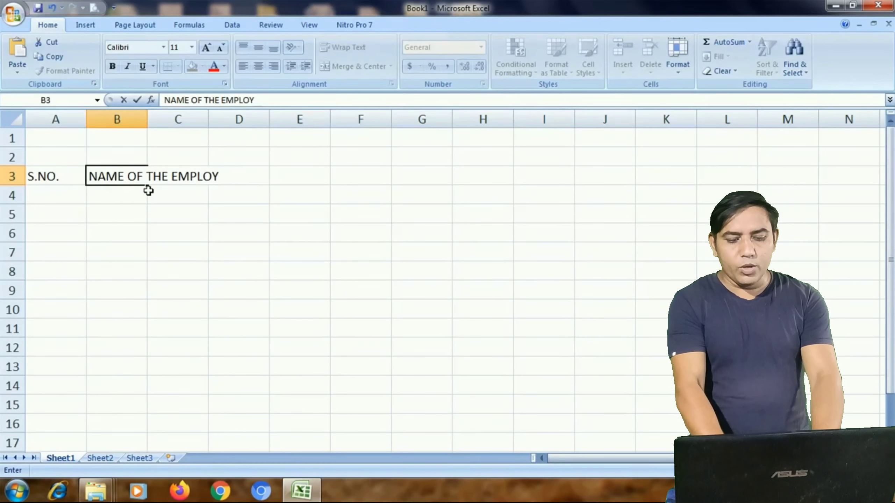
pyautogui.press('Tab')
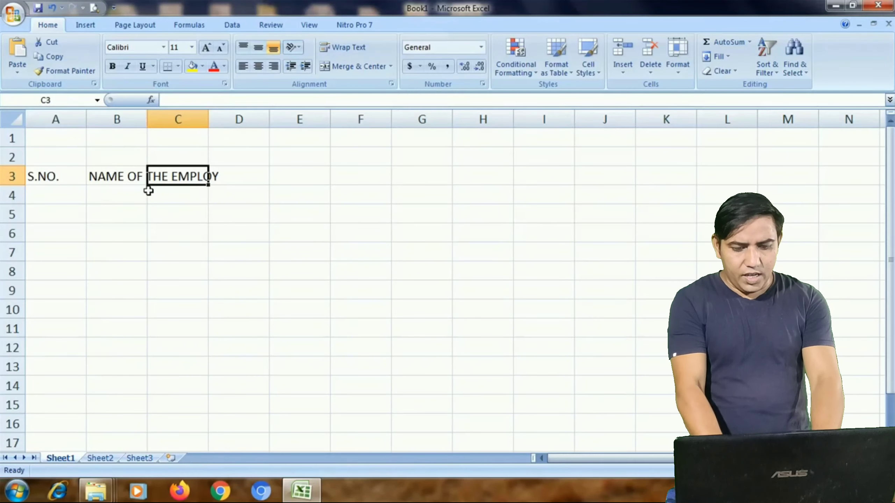
# Step: Enter the headings SALARY, PRESENT DAYS and PAY AMOUNT in cells C3, D3 and E3
pyautogui.write('SALARY')
pyautogui.press('Tab')
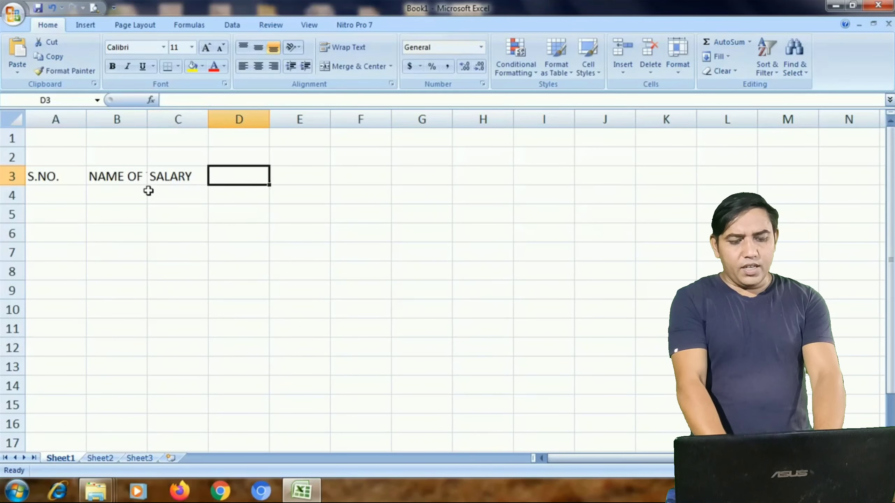
pyautogui.write('PRESENT D')
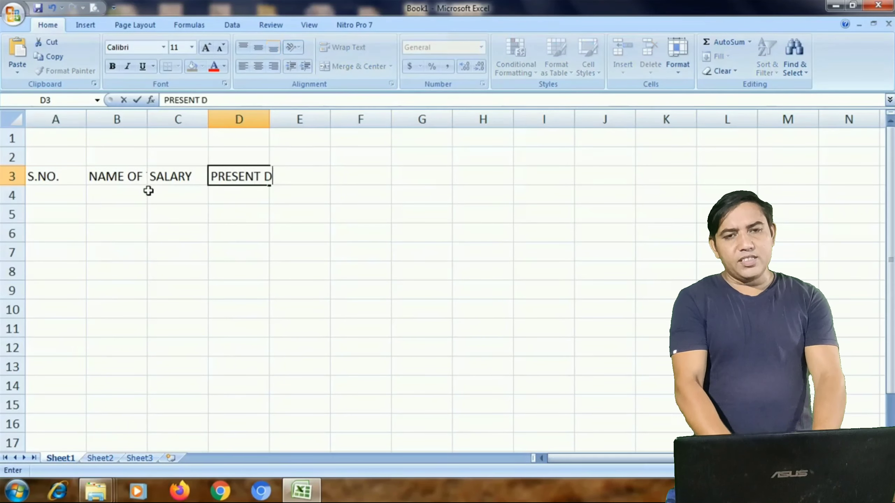
pyautogui.write('AYS')
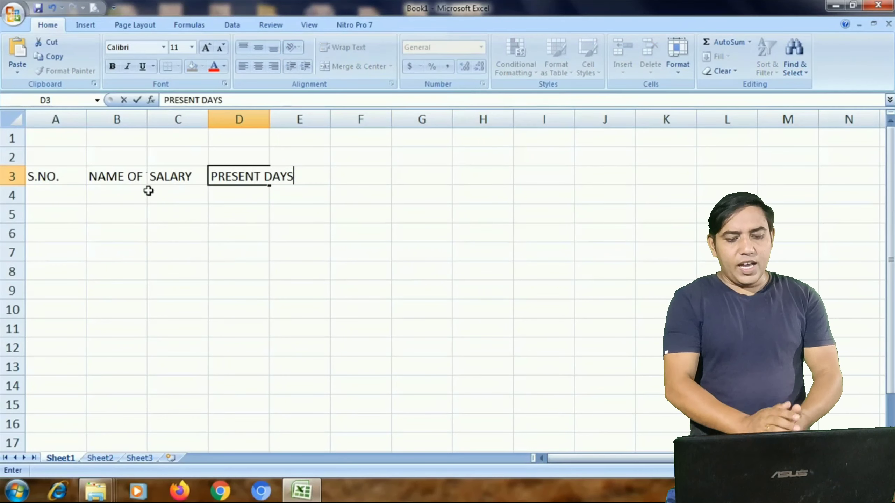
pyautogui.press('Tab')
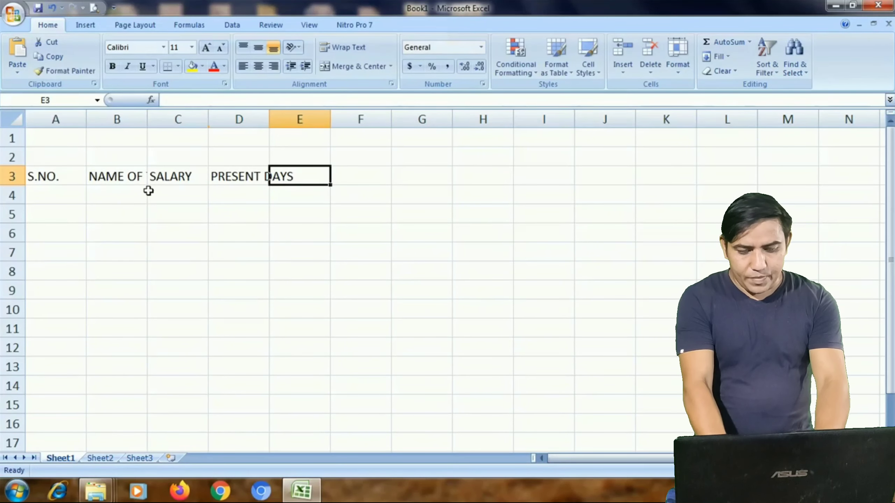
pyautogui.write('PAY')
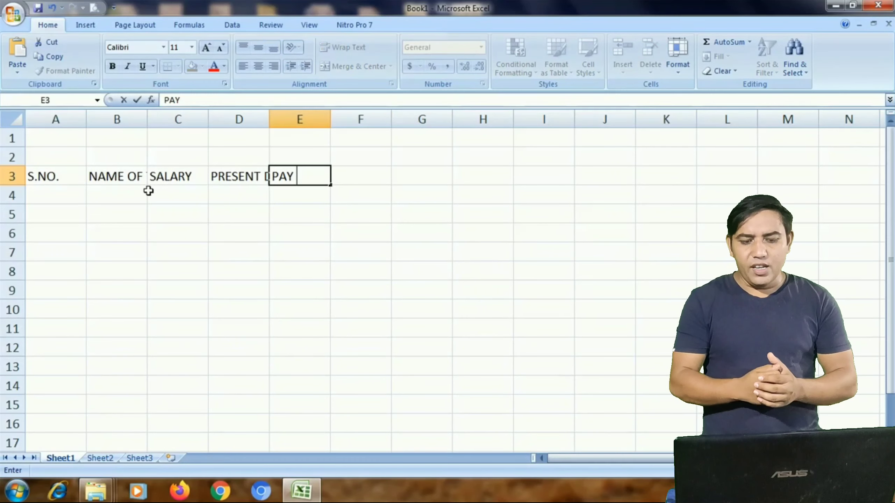
pyautogui.write(' AMOUNT')
pyautogui.press('Return')
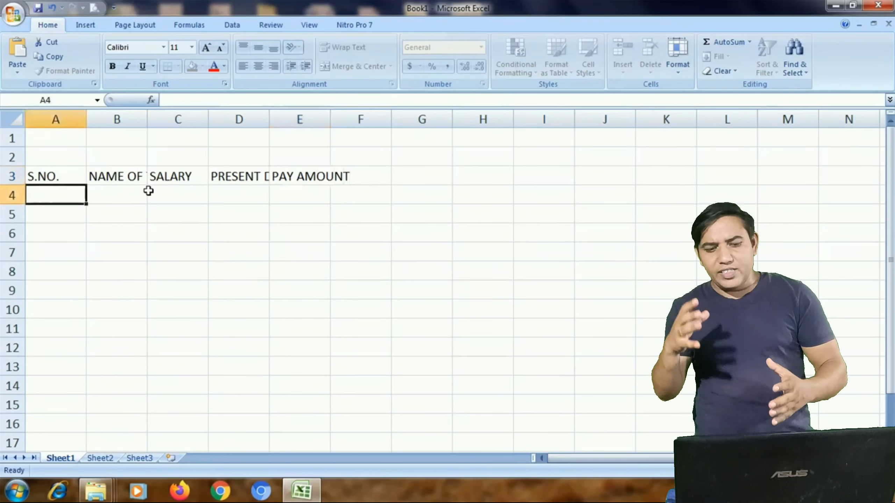
# Step: Autofit the widths of columns B, D and E to their headings
pyautogui.doubleClick(148, 119)
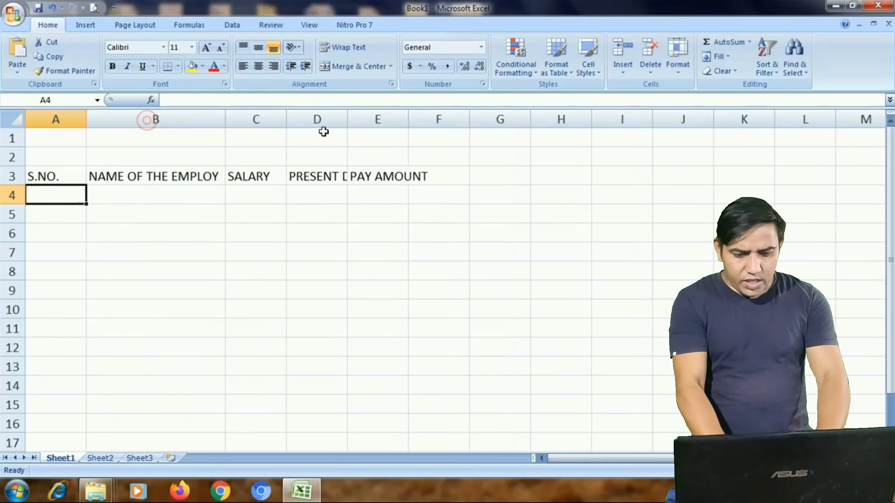
pyautogui.doubleClick(347, 120)
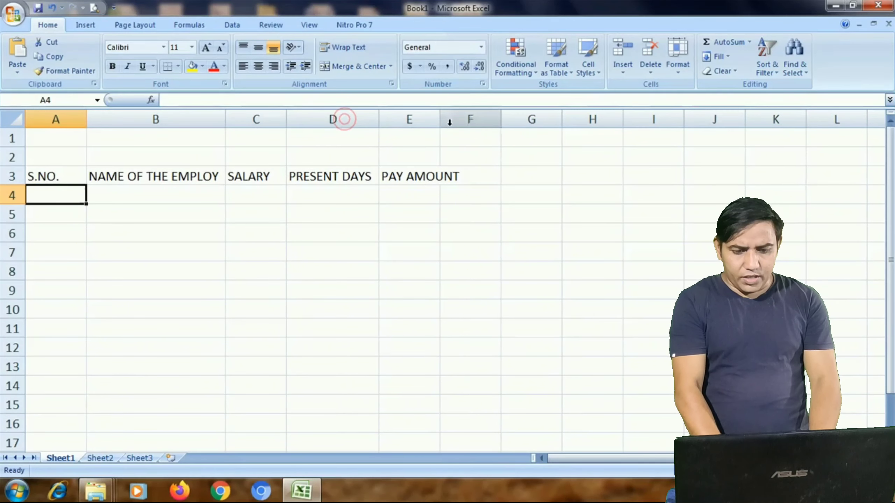
pyautogui.doubleClick(441, 119)
pyautogui.moveTo(48, 177); pyautogui.dragTo(442, 389)
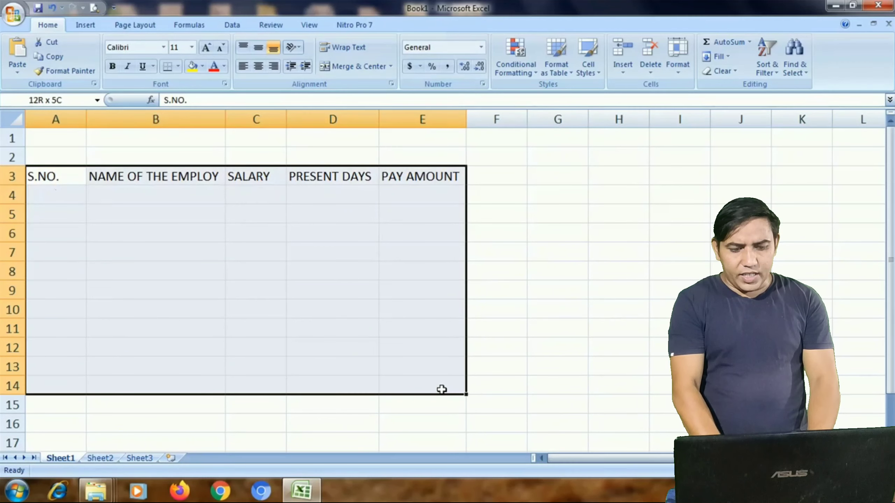
# Step: Number the rows 1 to 10 in A4:A13 by entering 1 and 2 and filling the series down
pyautogui.click(74, 201)
pyautogui.write('1')
pyautogui.press('Return')
pyautogui.write('2')
pyautogui.press('Return')
pyautogui.moveTo(66, 192); pyautogui.dragTo(94, 373)
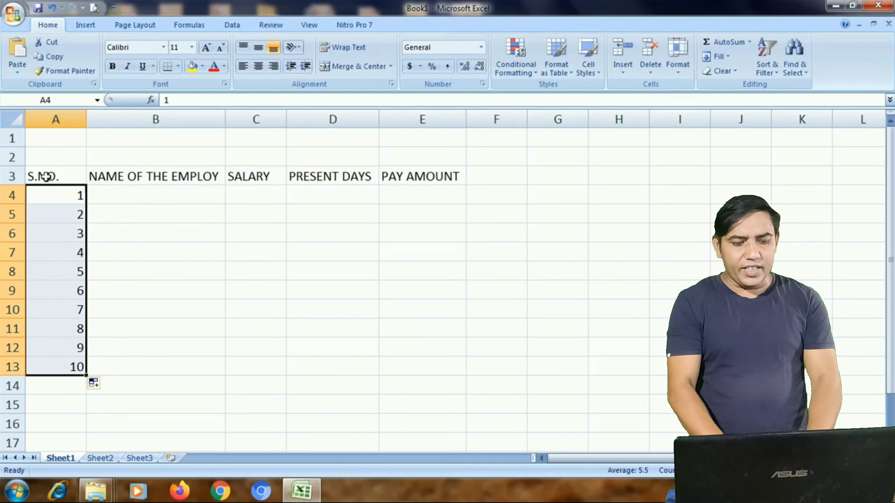
# Step: Apply All Borders to the table range A3:E13 and centre the contents of column A
pyautogui.moveTo(46, 176); pyautogui.dragTo(432, 363)
pyautogui.click(181, 68)
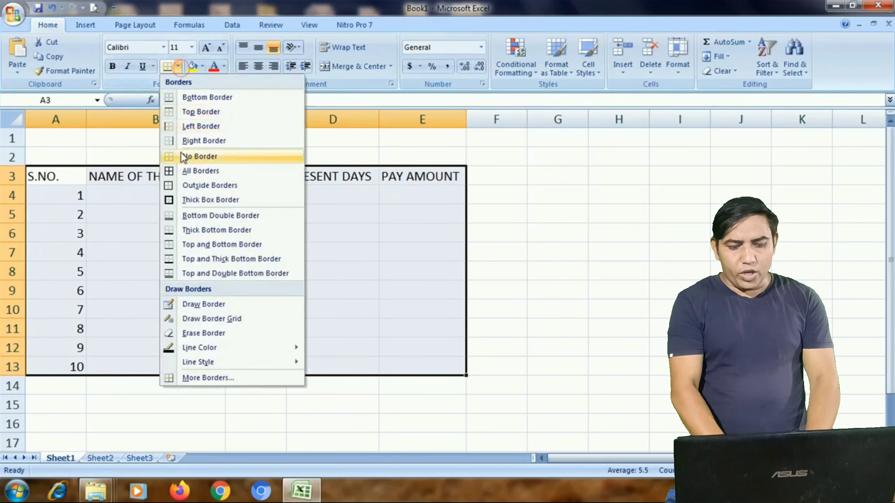
pyautogui.click(174, 167)
pyautogui.click(79, 123)
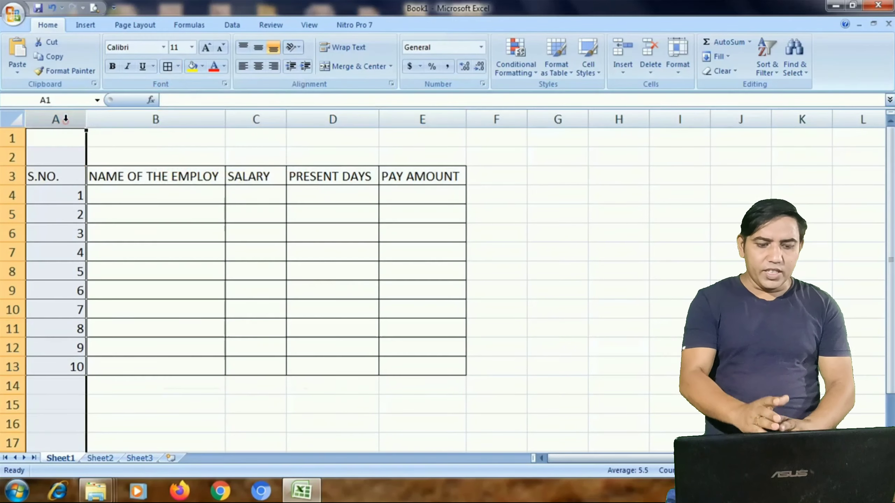
pyautogui.click(257, 68)
# Step: Enter the names of the first three employees in cells B4 to B6
pyautogui.click(144, 194)
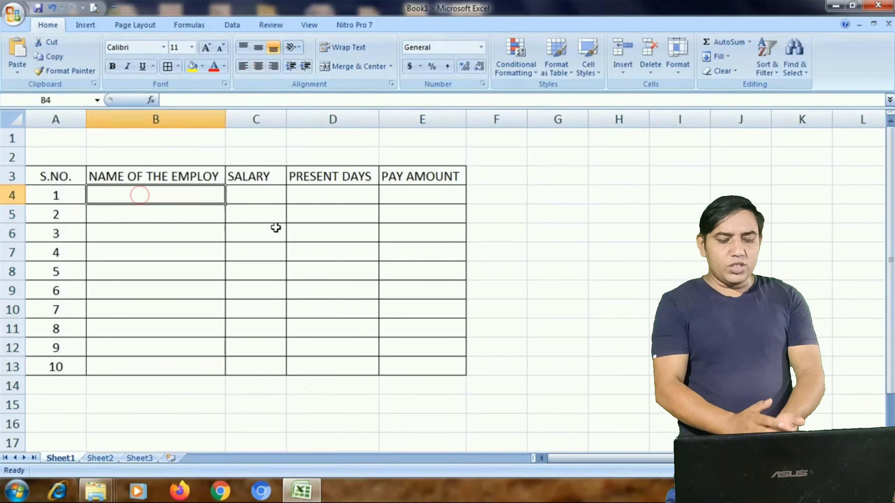
pyautogui.write('AMIN')
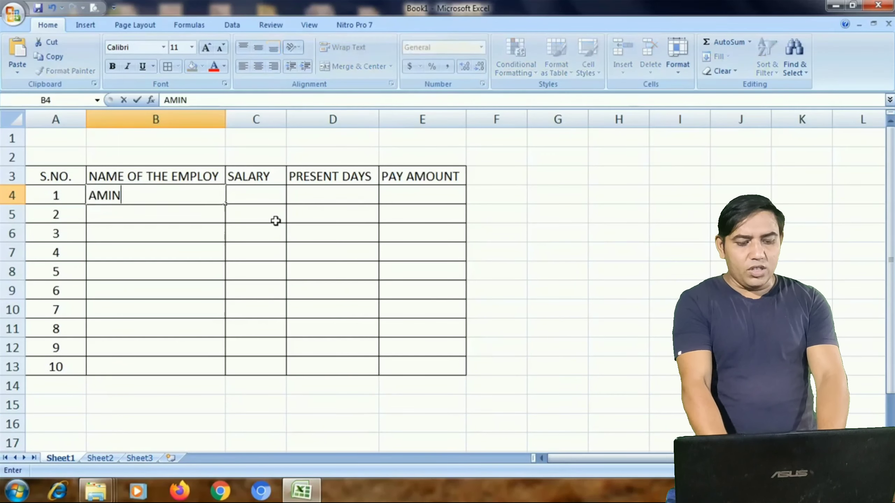
pyautogui.press('BackSpace')
pyautogui.press('BackSpace')
pyautogui.write('AN')
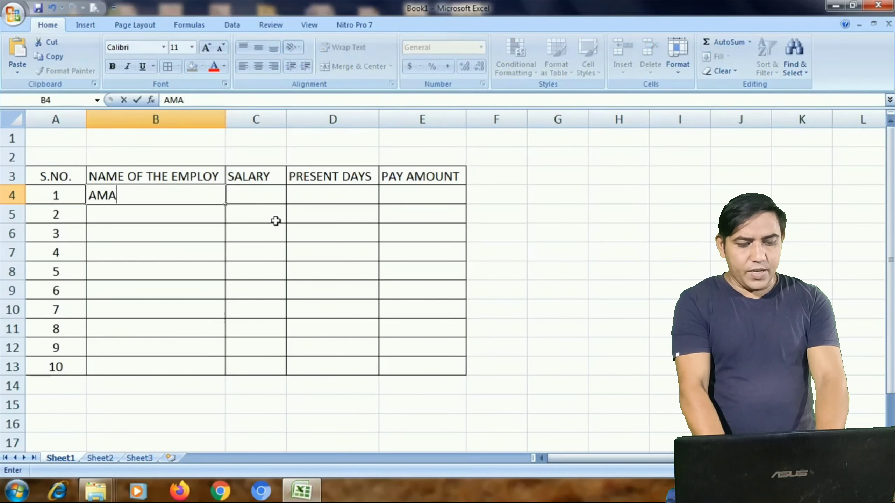
pyautogui.press('Return')
pyautogui.write('RAM')
pyautogui.press('Return')
pyautogui.write('SHYAM')
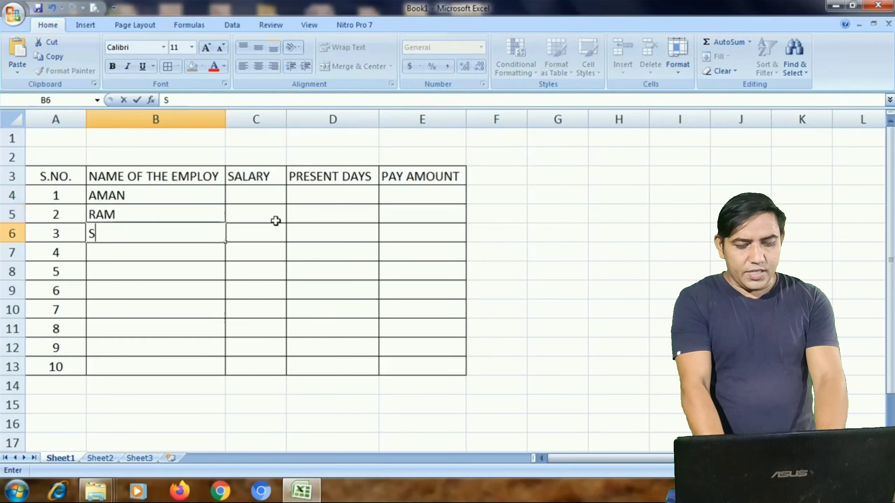
pyautogui.press('Return')
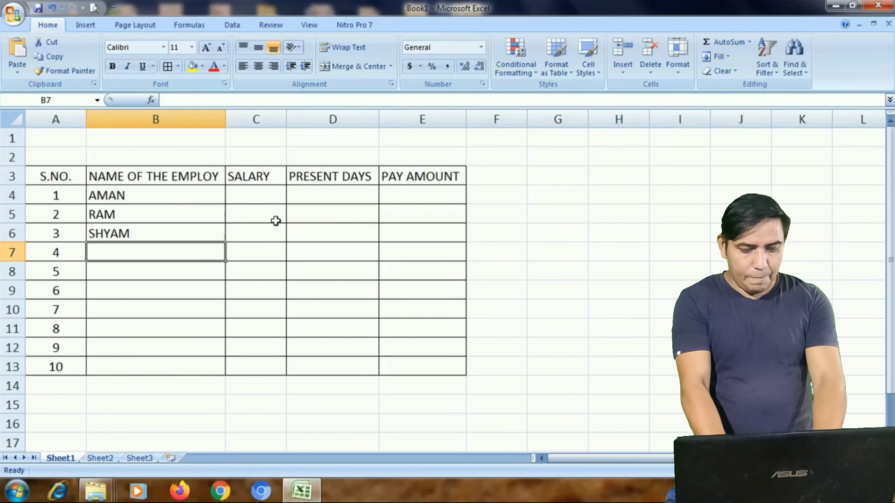
# Step: Enter the names of employees 4 to 7 in cells B7 to B10
pyautogui.write('PRE')
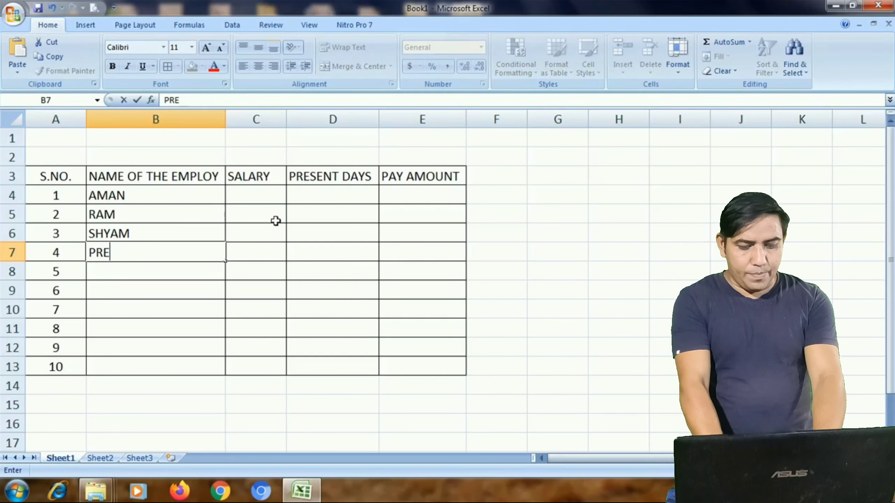
pyautogui.write('SM')
pyautogui.press('Return')
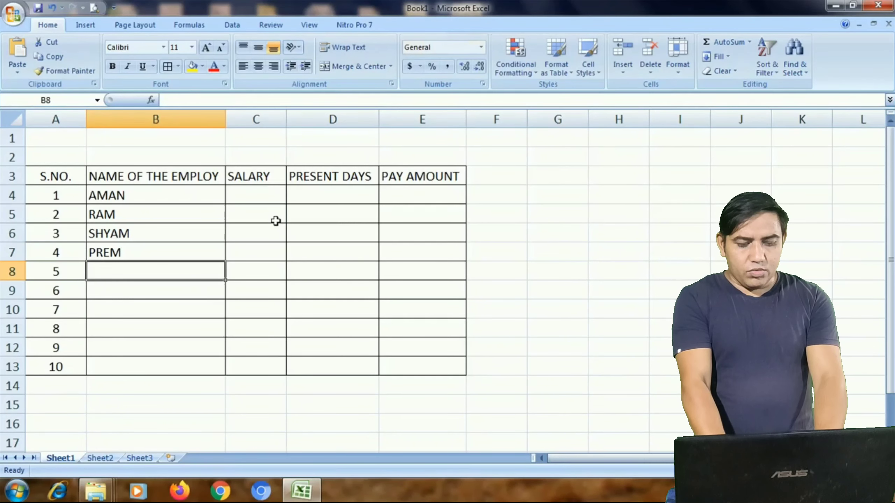
pyautogui.write('NITIN')
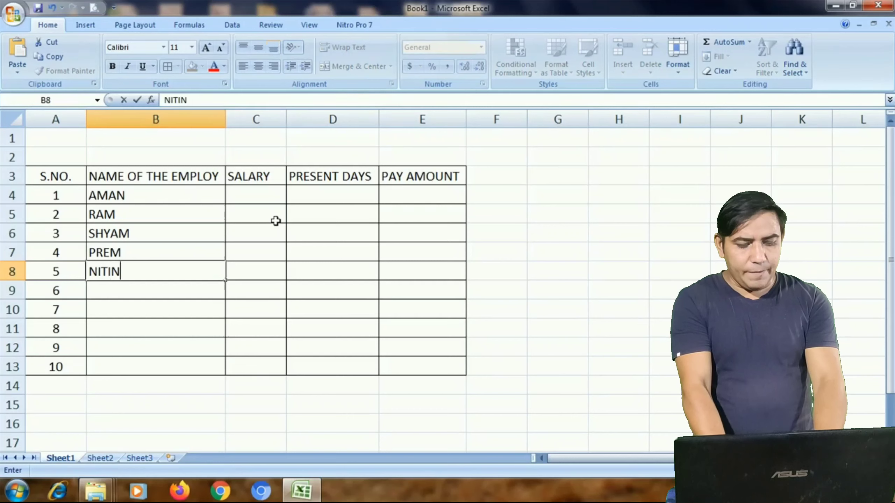
pyautogui.press('Return')
pyautogui.write('UMESH')
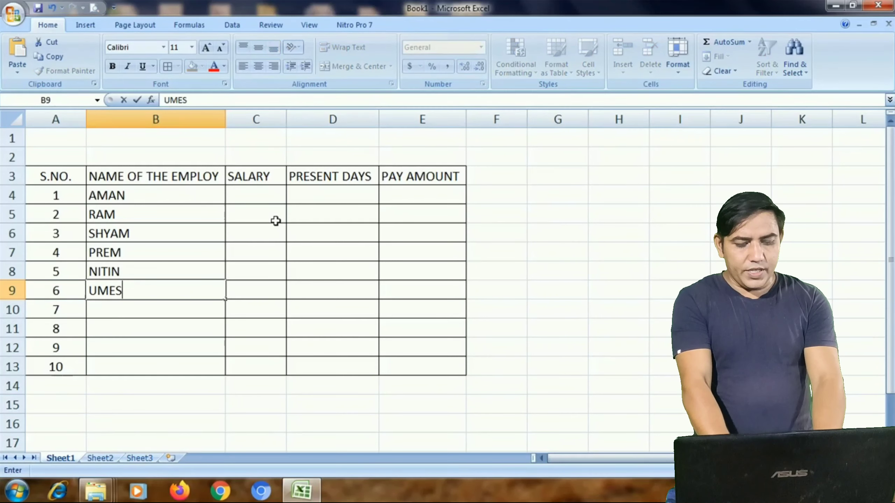
pyautogui.press('Return')
pyautogui.write('LAKHAN')
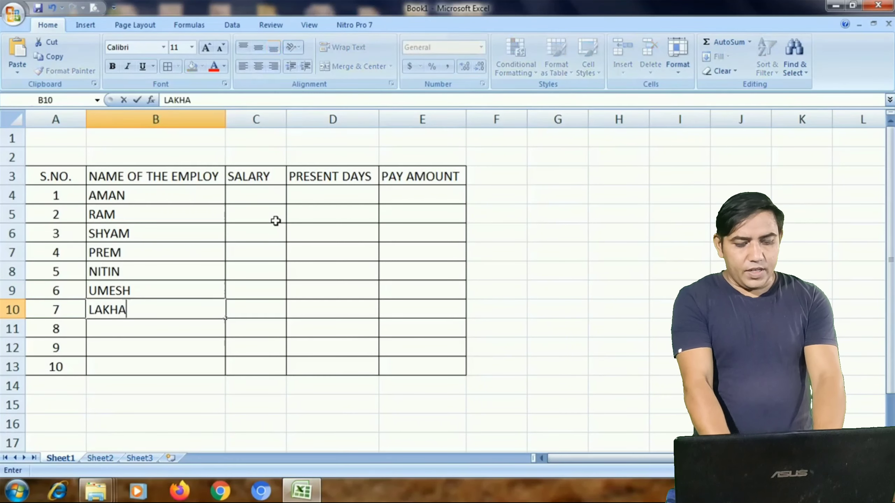
pyautogui.press('Return')
# Step: Enter the names of employees 8 to 10 in cells B11 to B13
pyautogui.write('KARN')
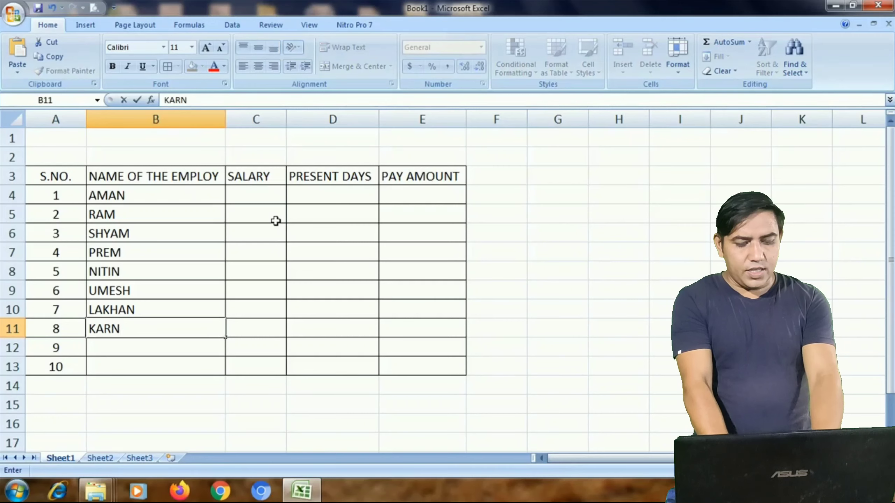
pyautogui.press('BackSpace')
pyautogui.write('AN')
pyautogui.press('Return')
pyautogui.write('AR')
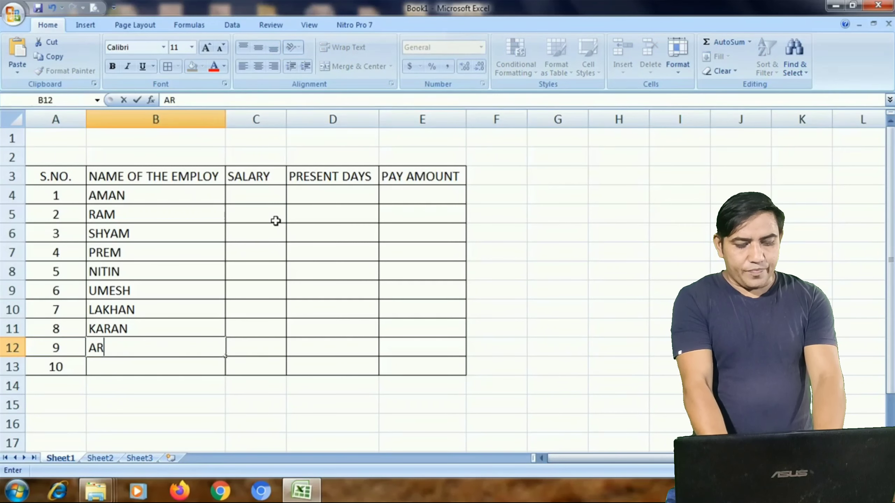
pyautogui.write('JUN')
pyautogui.press('Return')
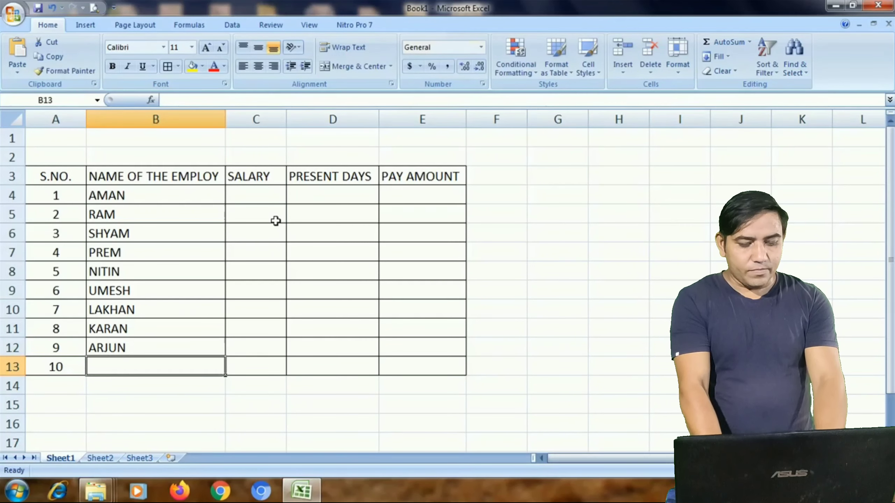
pyautogui.write('DINESH')
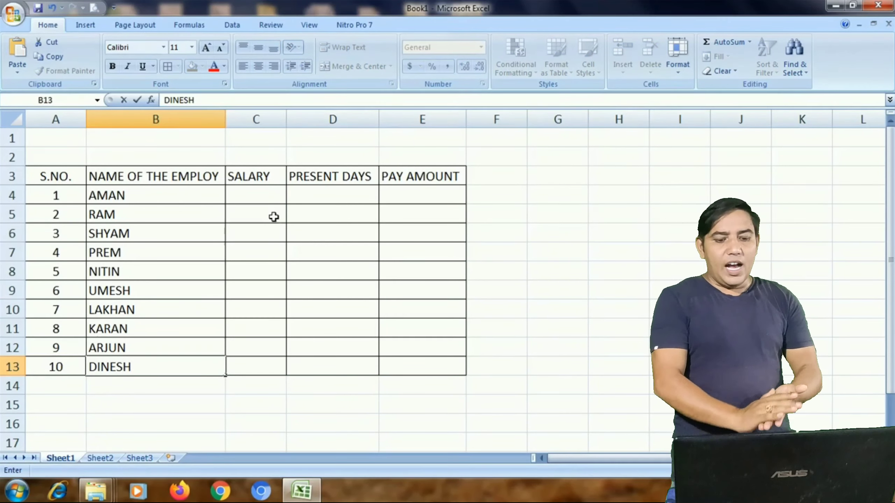
# Step: Enter the salaries 25000, 30000 and 20000 for the first three employees in cells C4 to C6
pyautogui.click(263, 188)
pyautogui.write('25000')
pyautogui.press('Return')
pyautogui.write('30')
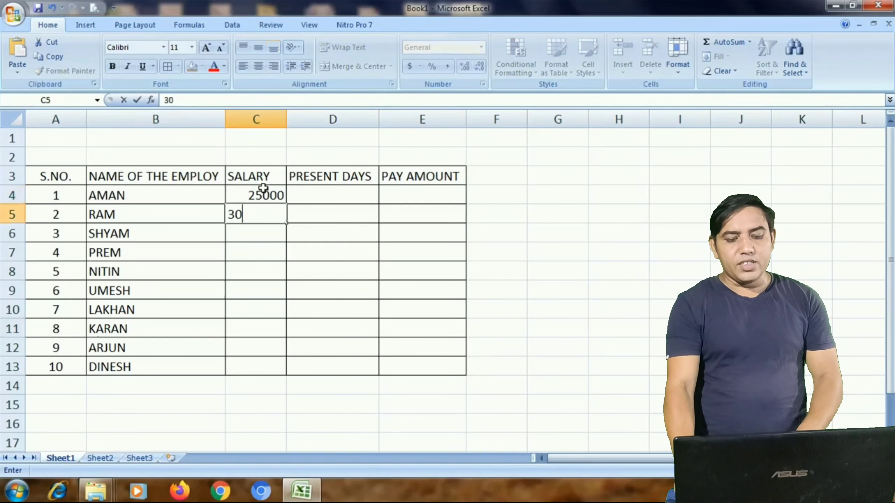
pyautogui.write('000')
pyautogui.press('Return')
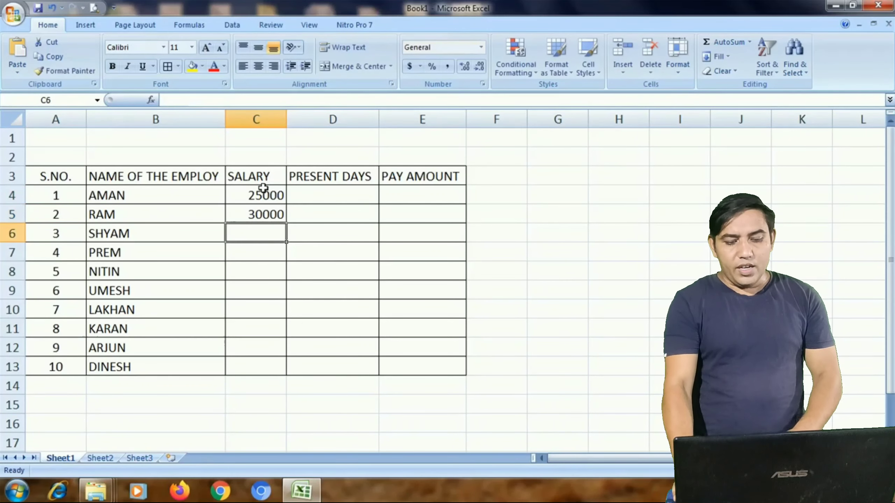
pyautogui.write('20000')
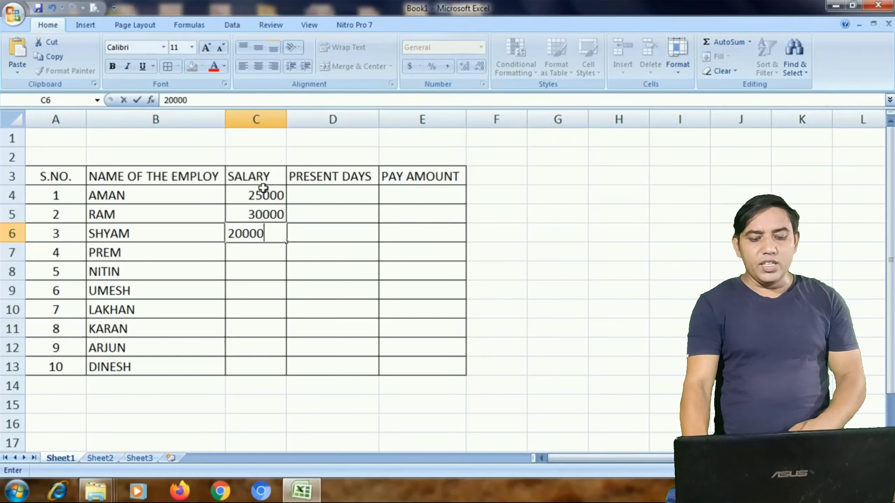
pyautogui.press('Return')
# Step: Enter the salaries 45000, 40000 and 15000 for employees 4 to 6 in cells C7 to C9
pyautogui.write('4500')
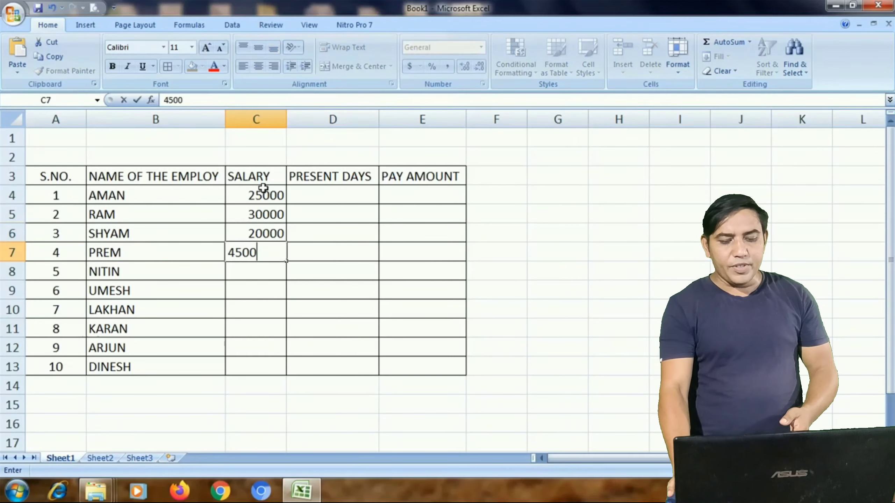
pyautogui.write('0')
pyautogui.press('Return')
pyautogui.write('40')
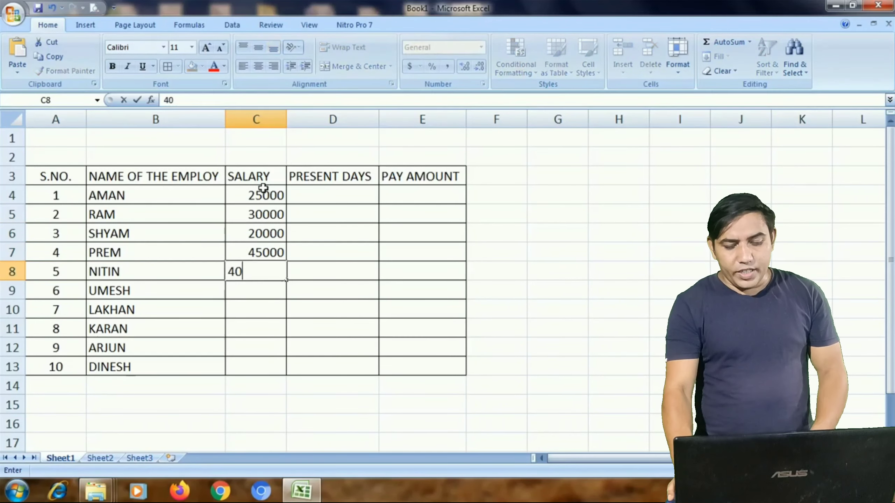
pyautogui.press('Return')
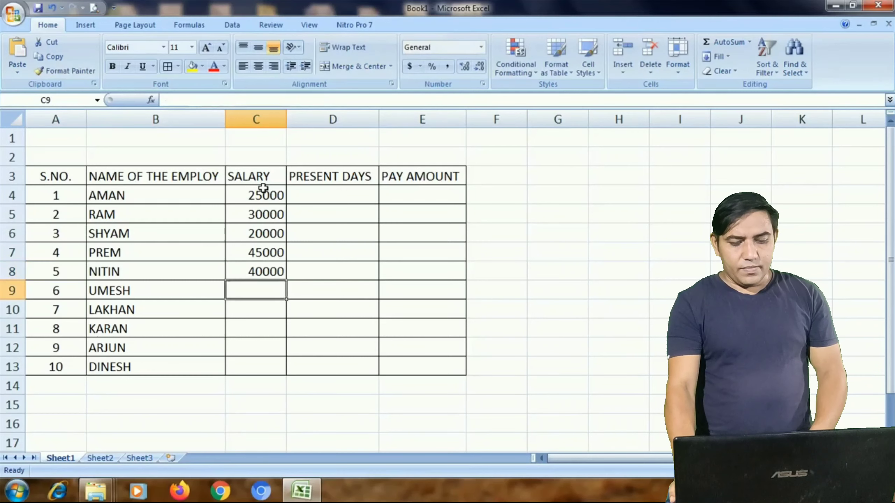
pyautogui.write('15000')
pyautogui.press('Return')
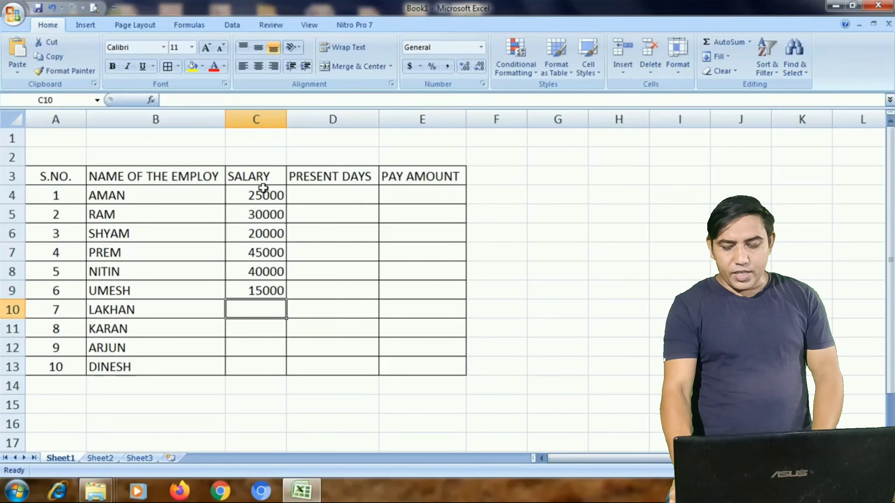
# Step: Enter the salaries 20000, 40000, 30000 and 32000 for employees 7 to 10 in cells C10 to C13
pyautogui.write('20')
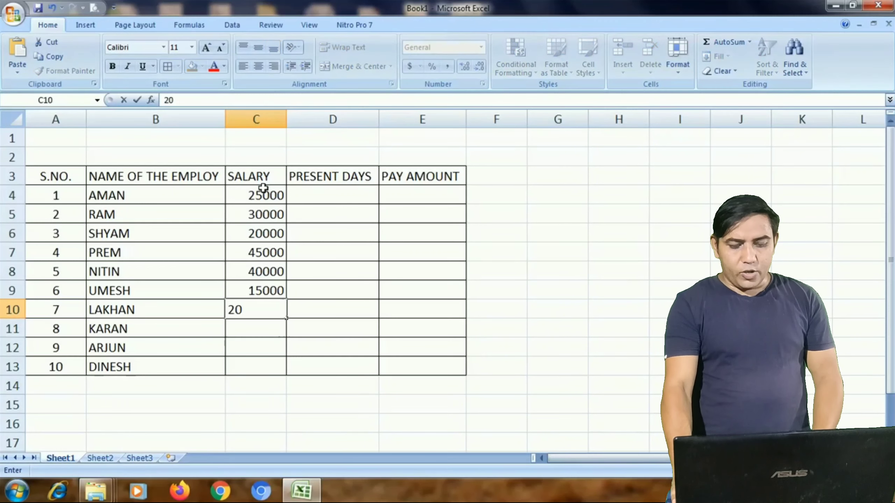
pyautogui.write('000')
pyautogui.press('Return')
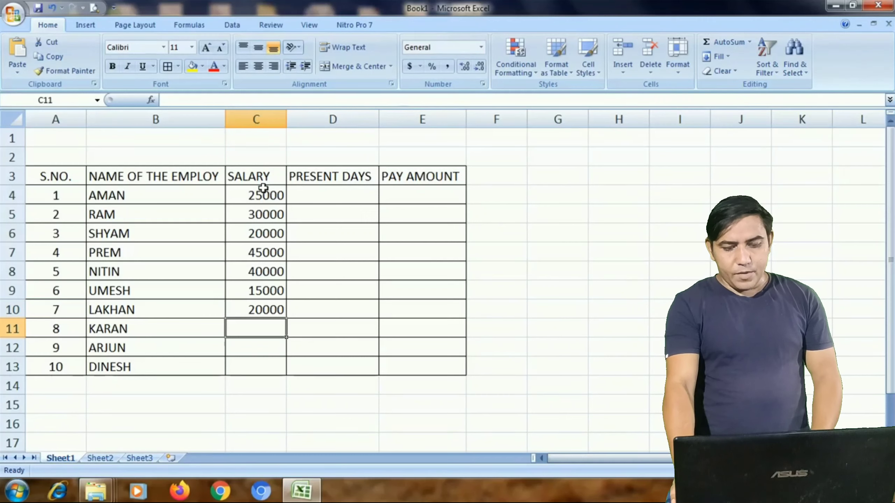
pyautogui.write('40000')
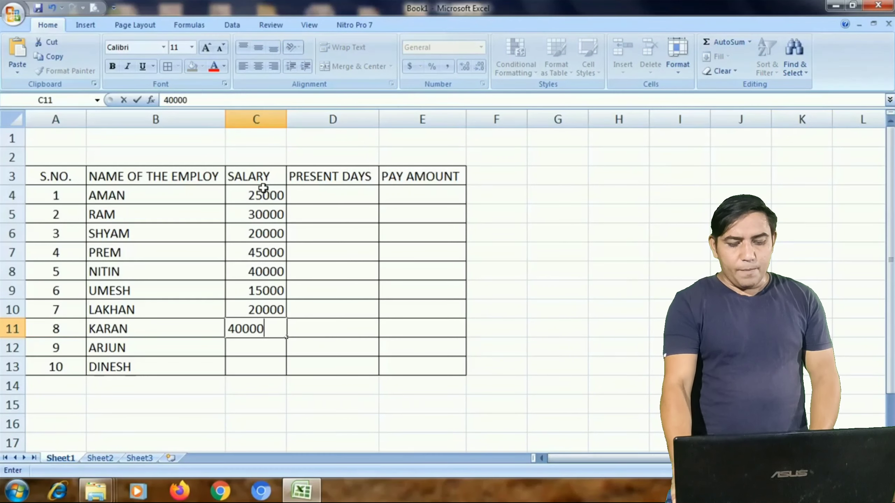
pyautogui.press('Return')
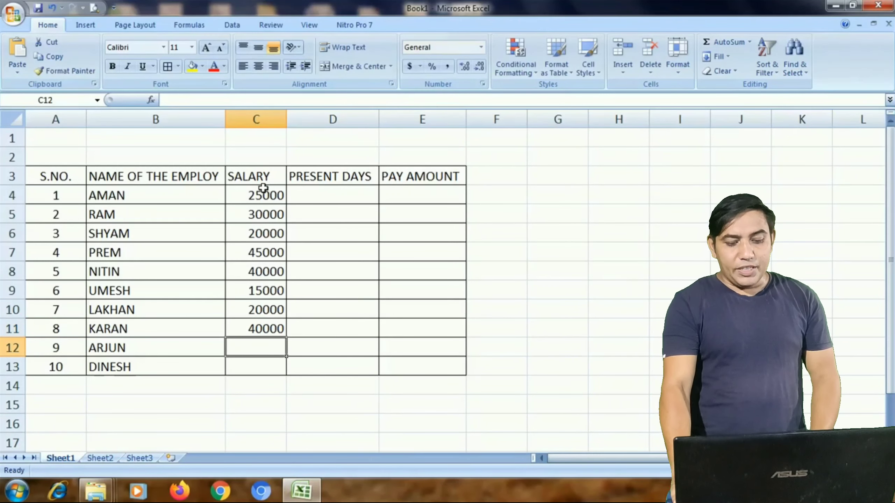
pyautogui.write('30000')
pyautogui.press('Return')
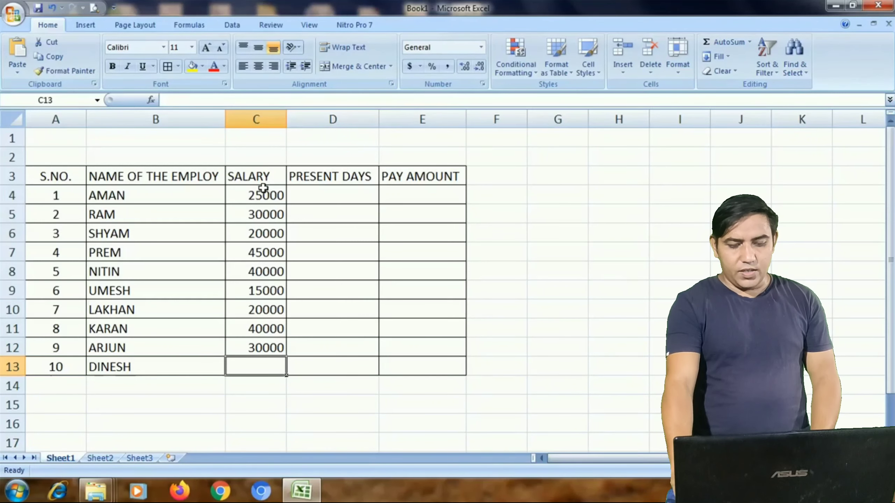
pyautogui.write('3')
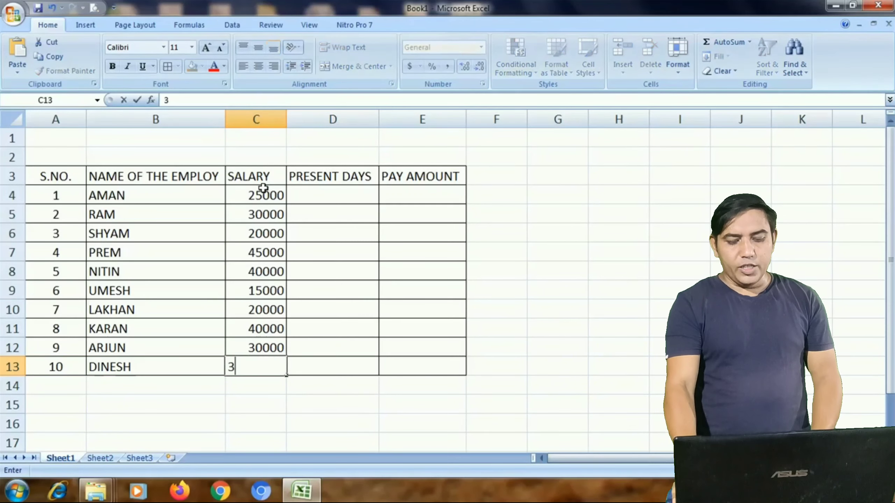
pyautogui.write('2000')
pyautogui.press('Return')
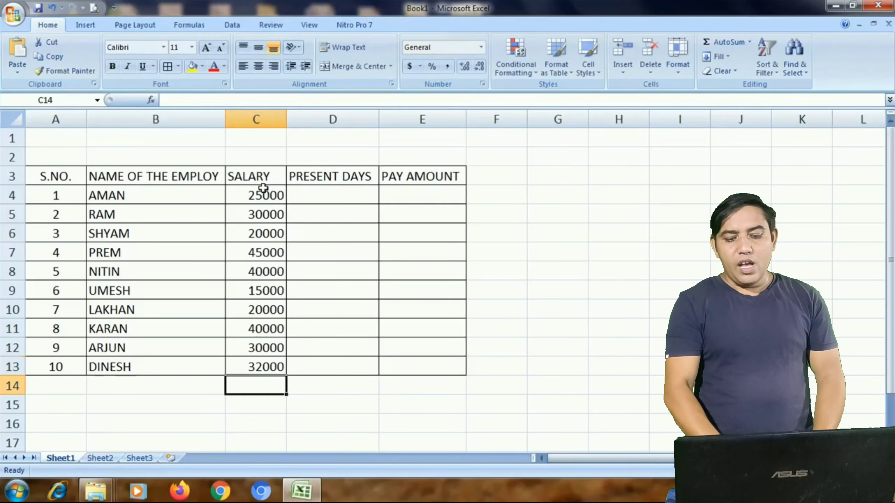
# Step: Centre the salary values in the range C4:C13
pyautogui.click(264, 188)
pyautogui.moveTo(263, 188); pyautogui.dragTo(260, 370)
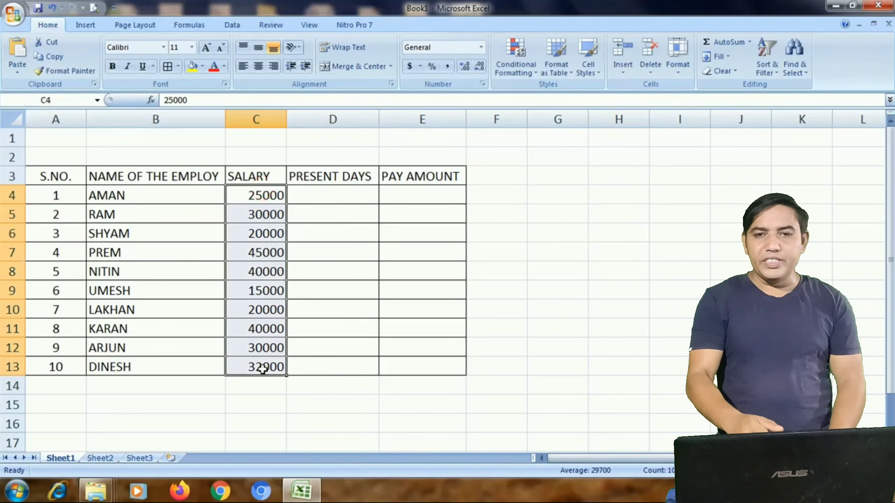
pyautogui.click(259, 66)
# Step: Enter the present days 28, 20, 24 and 26 for the first four employees in cells D4 to D7
pyautogui.click(321, 196)
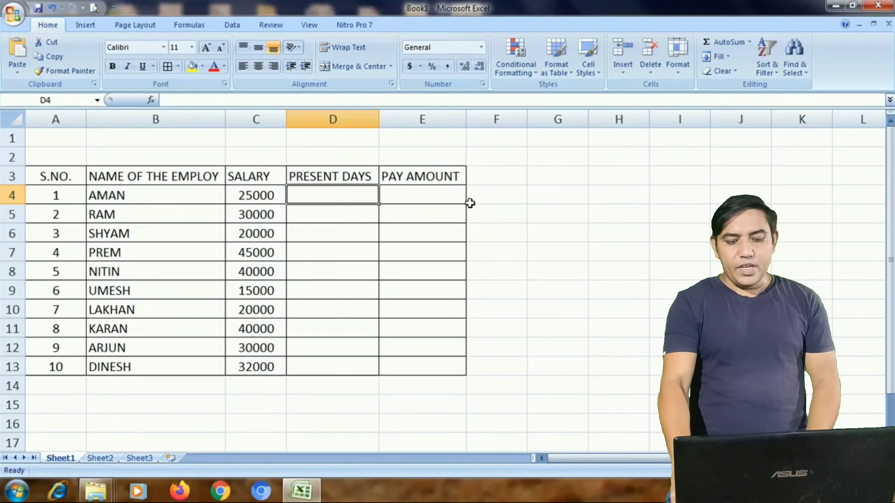
pyautogui.write('28')
pyautogui.press('Return')
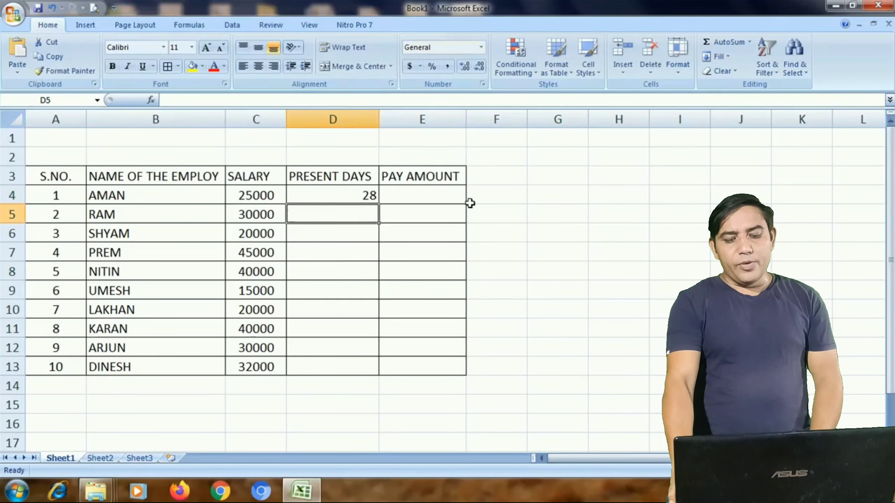
pyautogui.write('20')
pyautogui.press('Return')
pyautogui.write('2')
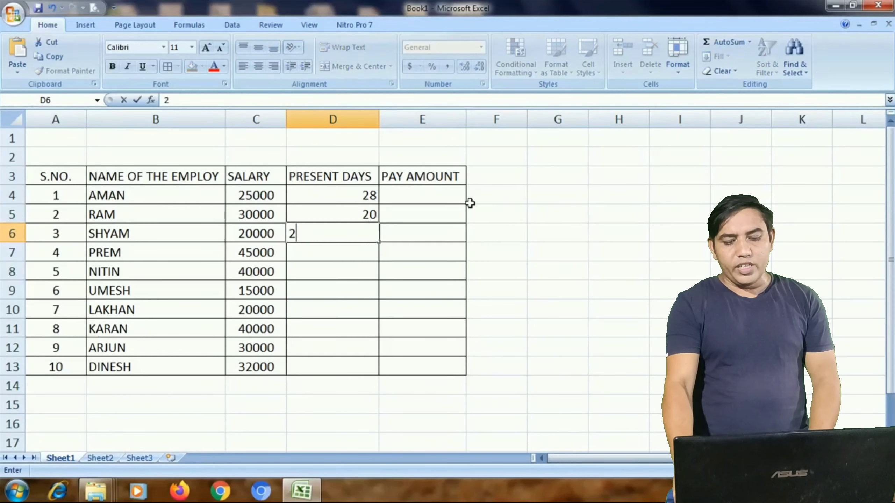
pyautogui.write('4')
pyautogui.press('Return')
pyautogui.write('26')
pyautogui.press('Return')
# Step: Enter the present days 27, 29 and 30 for employees 5 to 7 in cells D8 to D10
pyautogui.write('2')
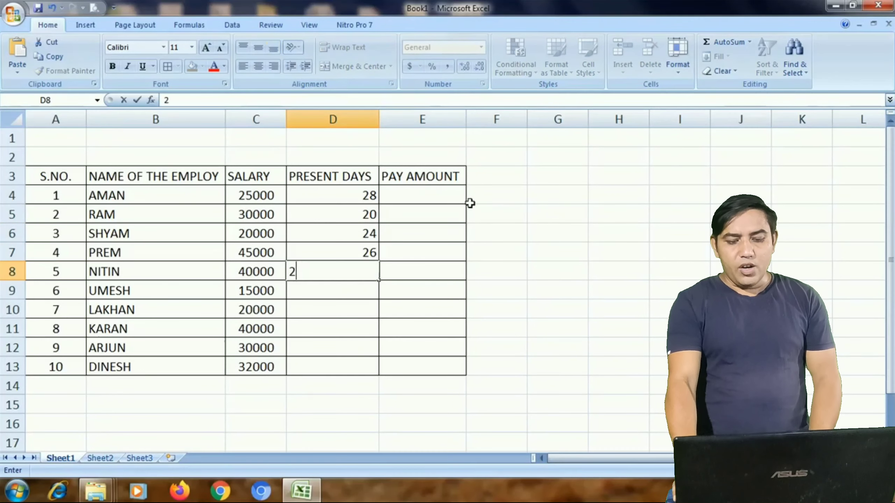
pyautogui.write('7')
pyautogui.press('Return')
pyautogui.write('29')
pyautogui.press('Return')
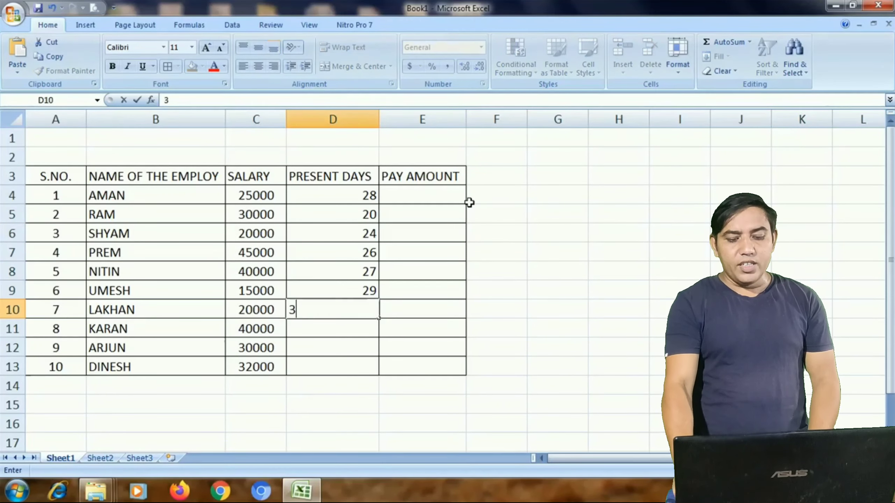
pyautogui.write('30')
pyautogui.press('Return')
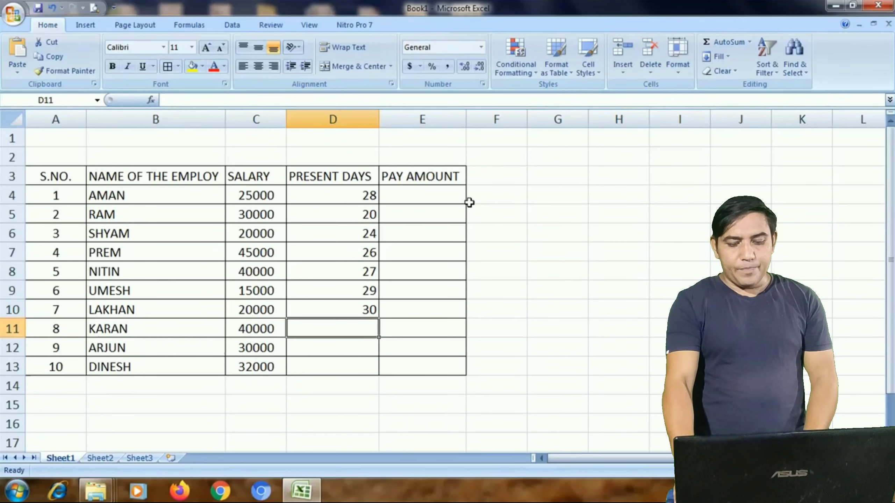
# Step: Enter the present days 19, 24 and 22 in cells D11 to D13 and centre the contents of column D
pyautogui.write('13')
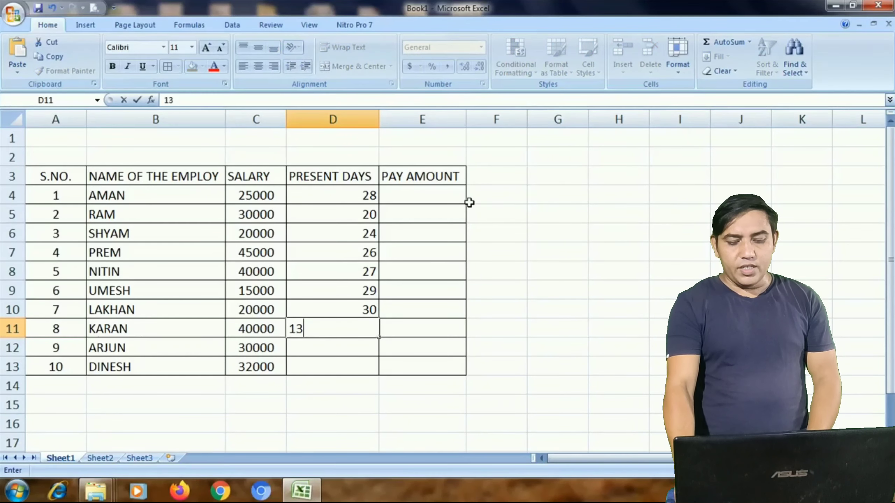
pyautogui.write('9')
pyautogui.press('Return')
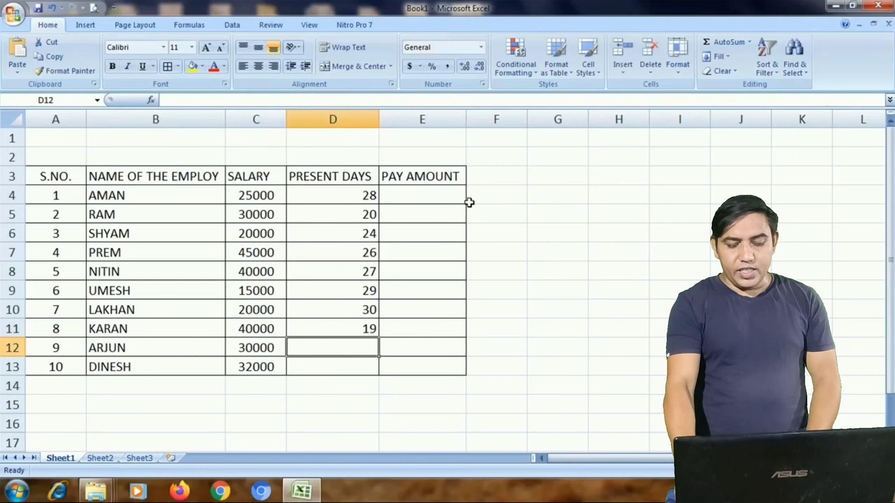
pyautogui.write('2')
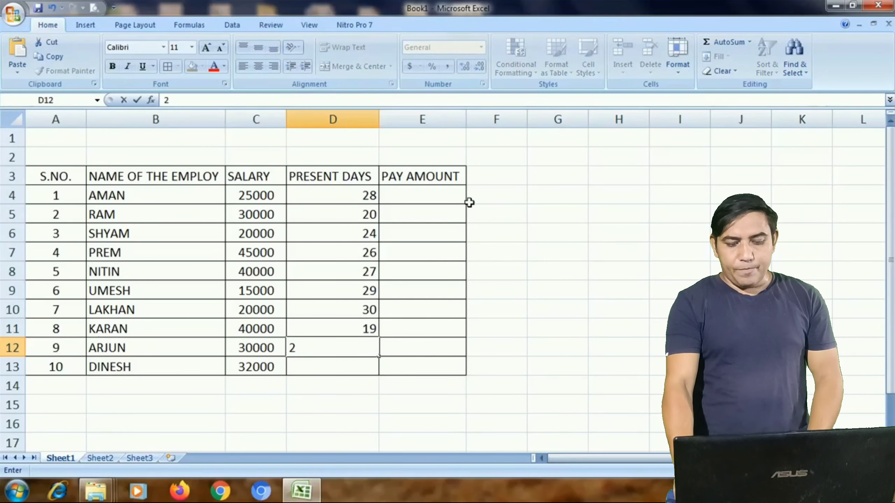
pyautogui.write('4')
pyautogui.press('Return')
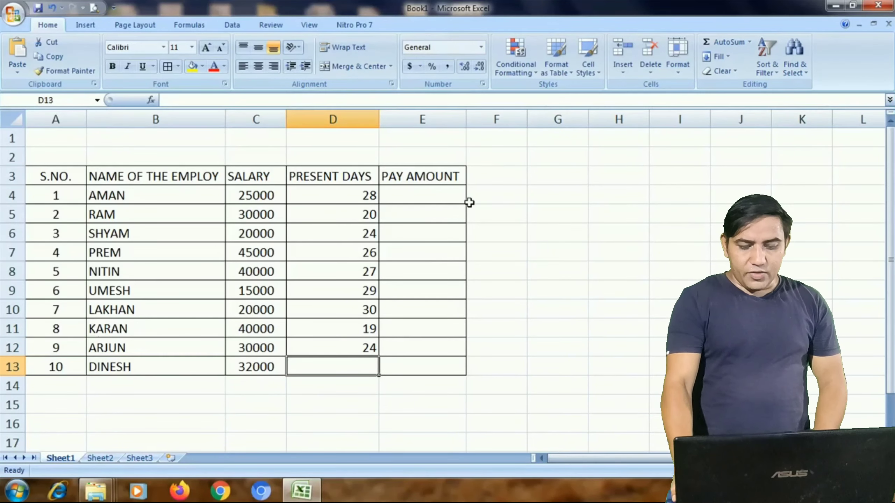
pyautogui.write('22')
pyautogui.press('Return')
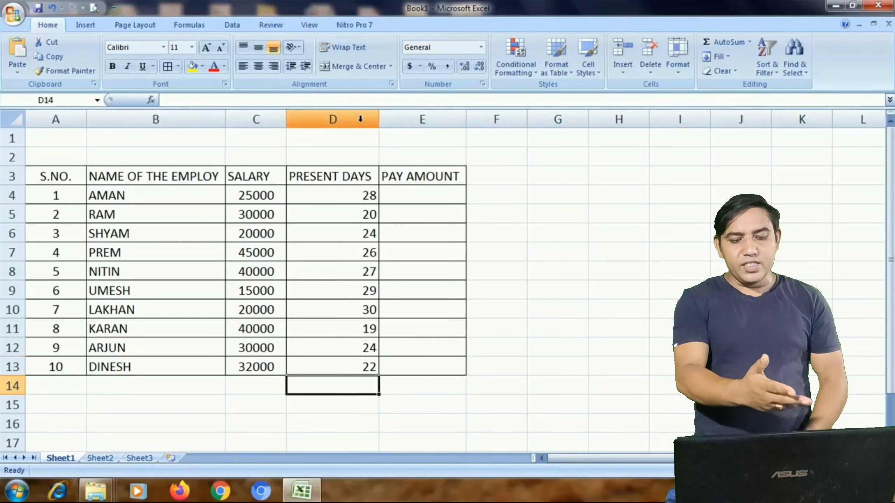
pyautogui.click(359, 119)
pyautogui.click(258, 66)
# Step: Calculate the first employee's pay amount in cell E4 with the formula =(C4/30)*D4
pyautogui.click(457, 187)
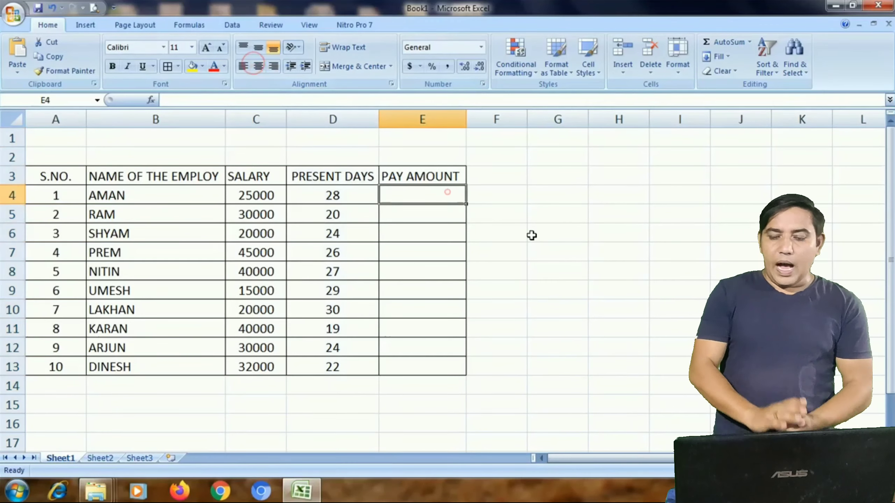
pyautogui.write('=')
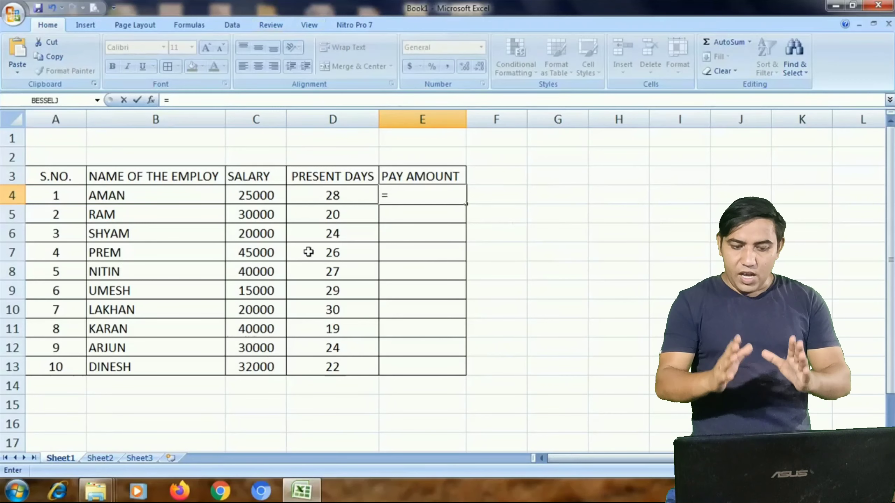
pyautogui.click(270, 205)
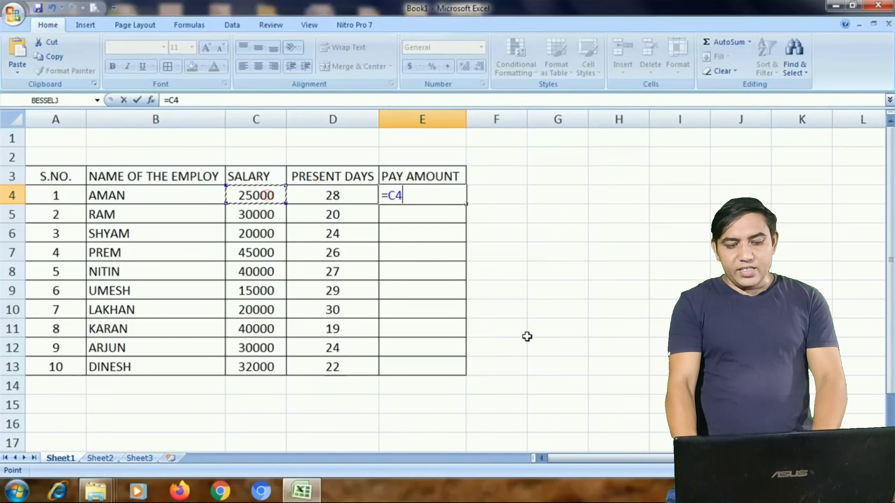
pyautogui.write('/3')
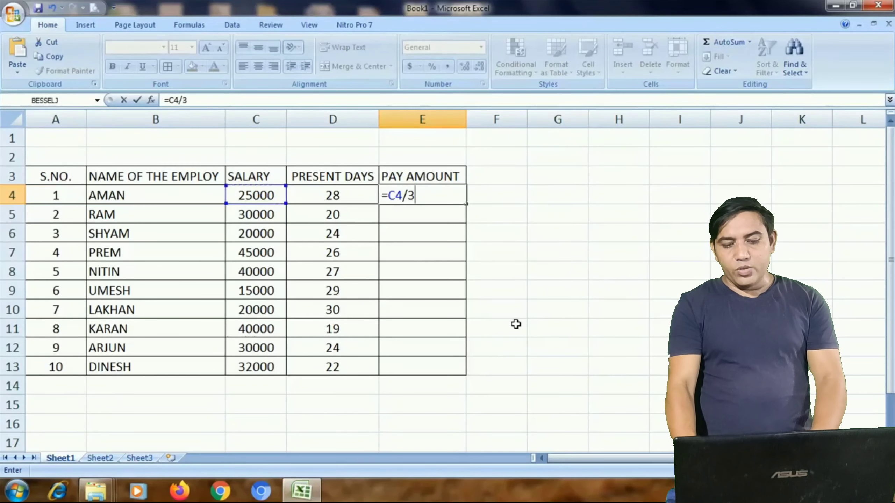
pyautogui.write('0')
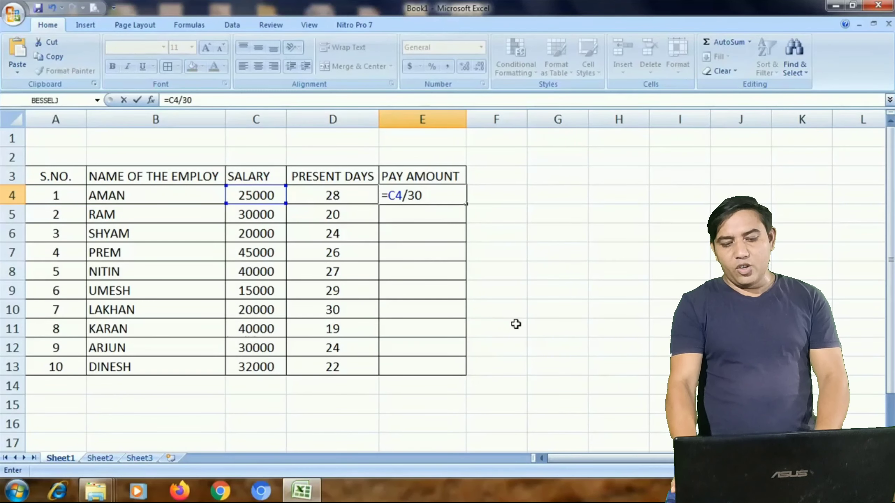
pyautogui.click(387, 195)
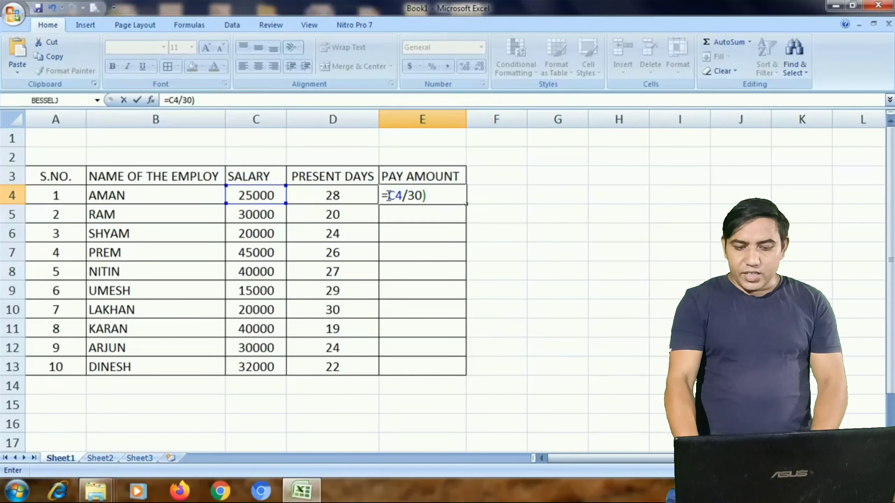
pyautogui.write('(')
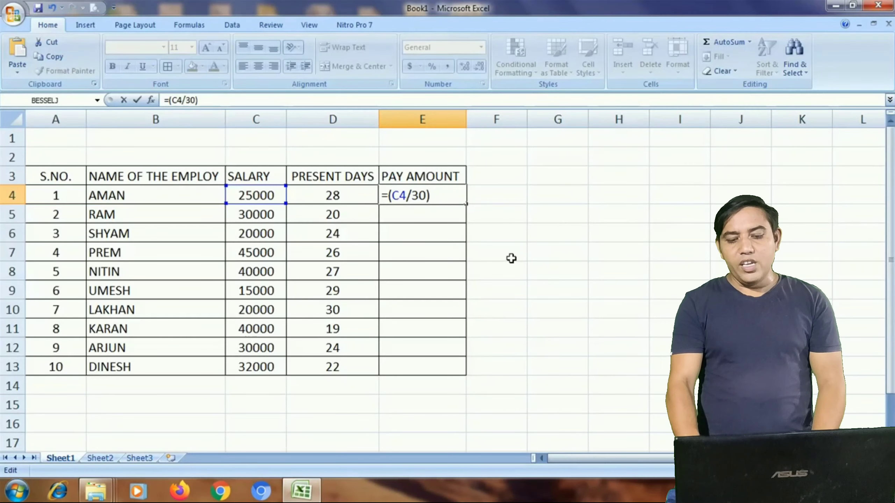
pyautogui.write('*')
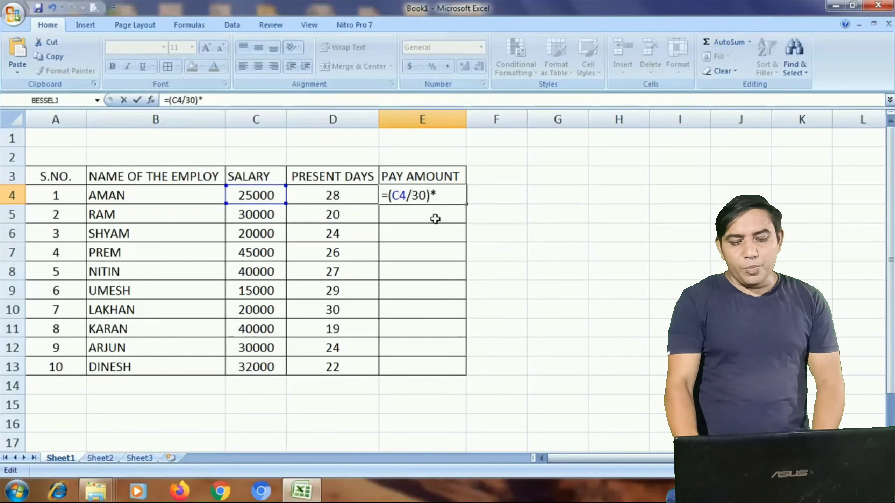
pyautogui.click(354, 199)
pyautogui.press('Return')
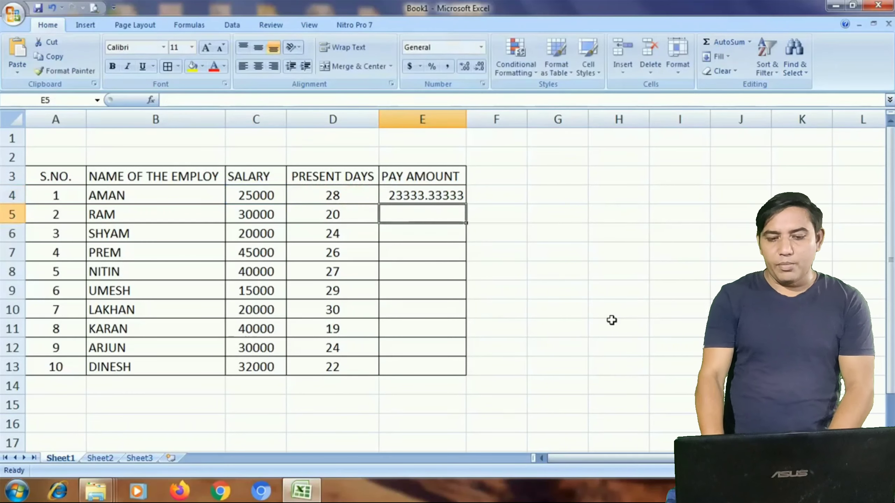
# Step: Format the pay amount in cell E4 as Number with 2 decimal places and negative numbers in red without a minus sign
pyautogui.click(446, 199)
pyautogui.rightClick(443, 198)
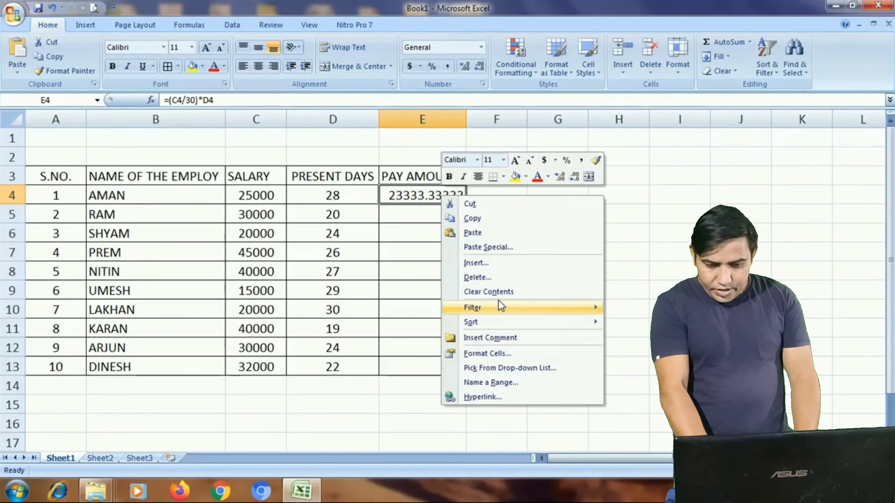
pyautogui.click(499, 351)
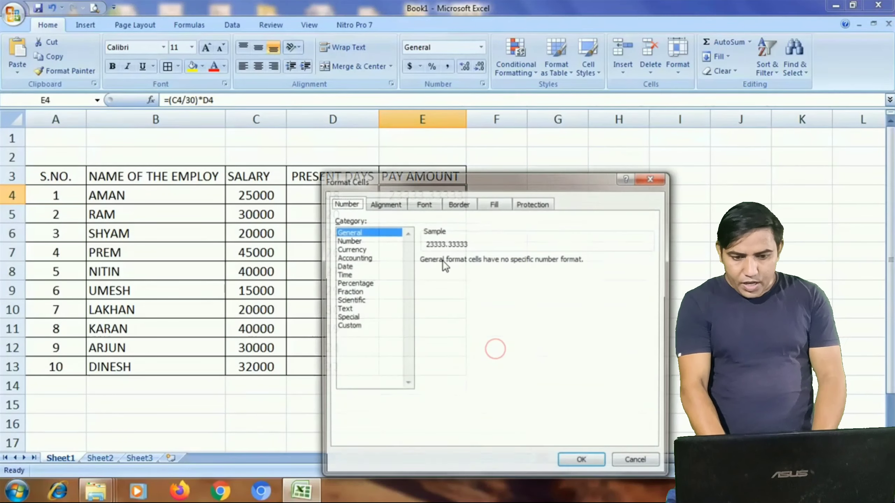
pyautogui.click(349, 241)
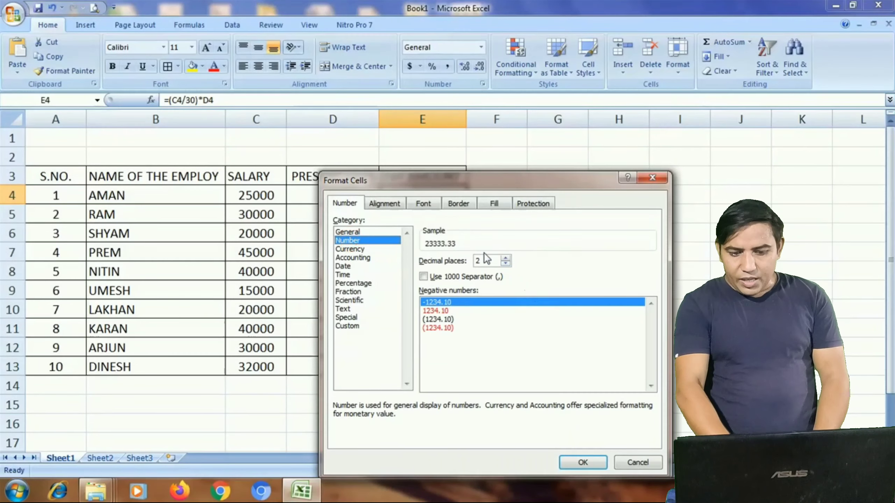
pyautogui.click(444, 311)
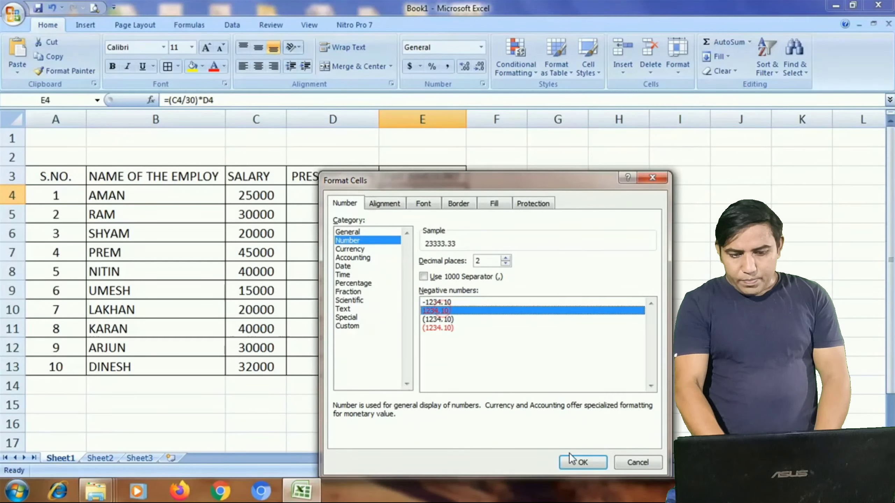
pyautogui.click(578, 462)
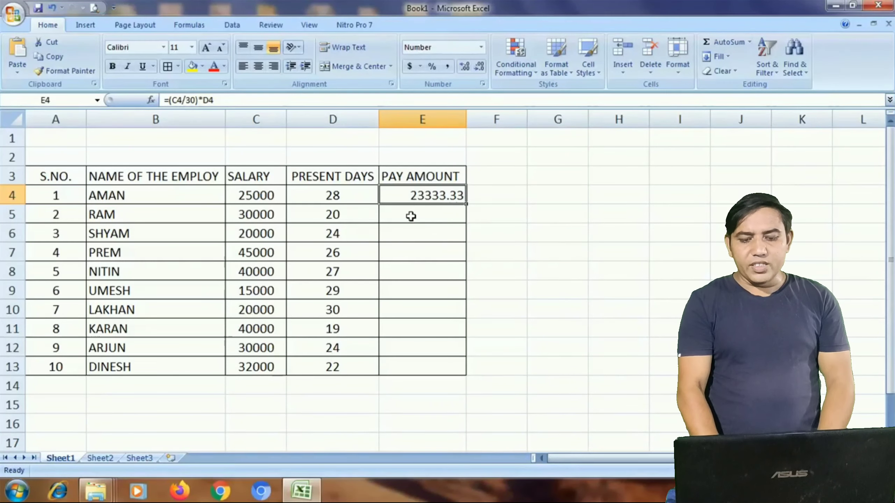
# Step: Centre the contents of column E and fill the pay amount formula from E4 down to E13
pyautogui.click(422, 120)
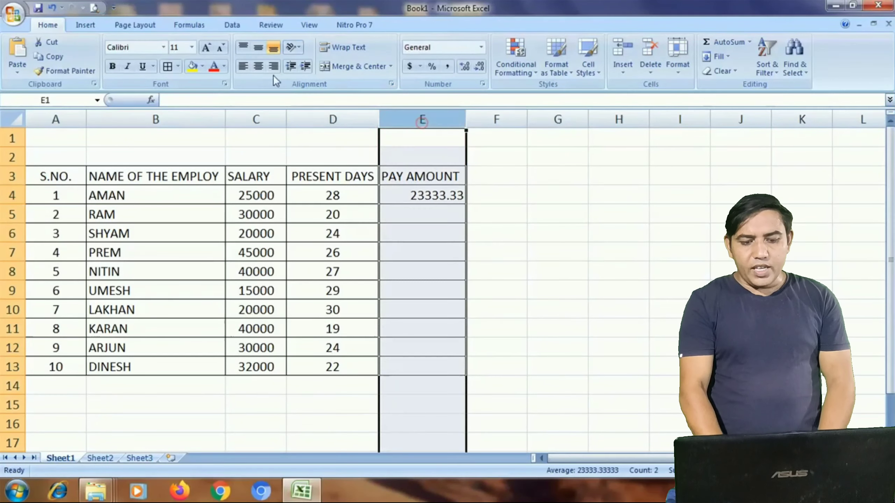
pyautogui.click(258, 66)
pyautogui.click(430, 198)
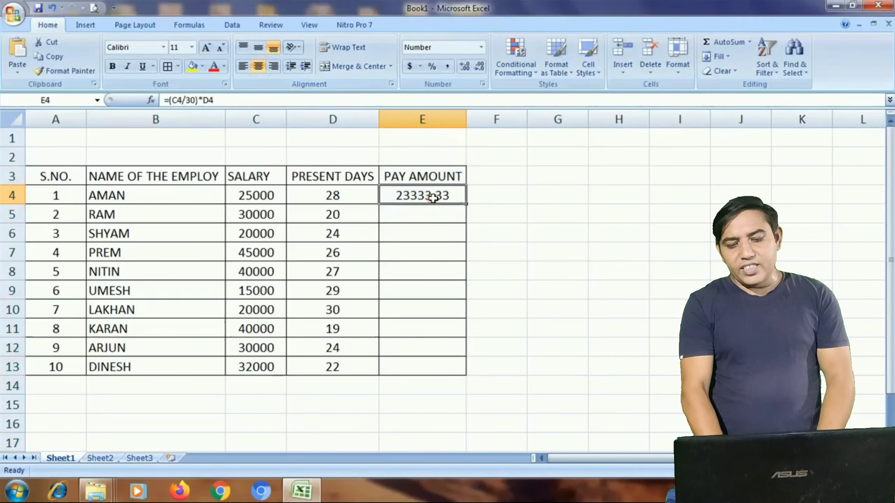
pyautogui.moveTo(466, 204); pyautogui.dragTo(454, 381)
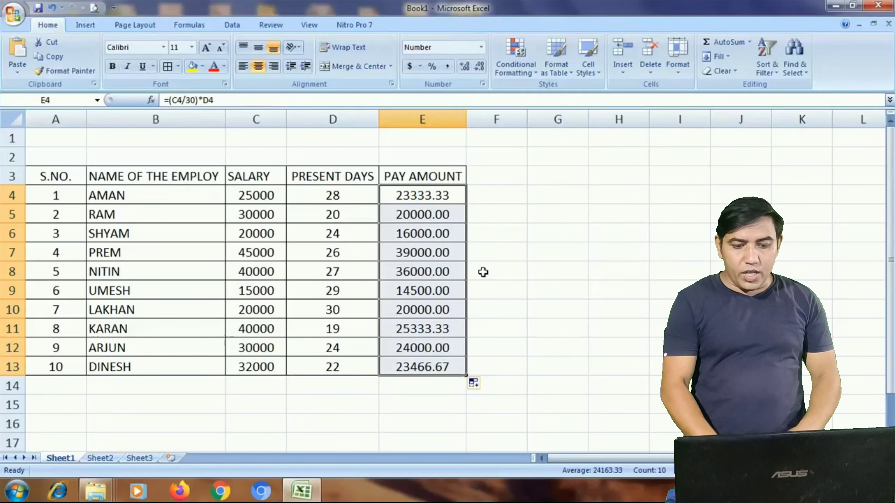
pyautogui.click(369, 380)
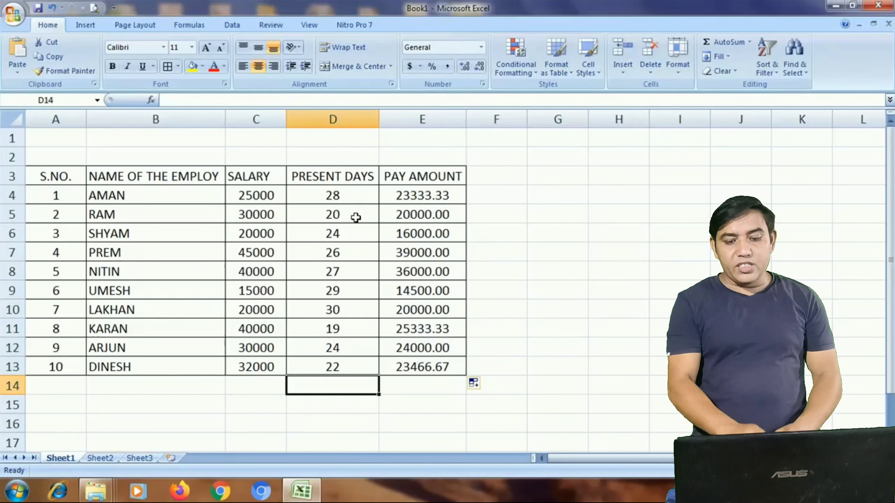
# Step: Change the present days to 25 for employee 2 in cell D5 and to 30 for employee 6 in cell D9
pyautogui.click(336, 215)
pyautogui.write('25')
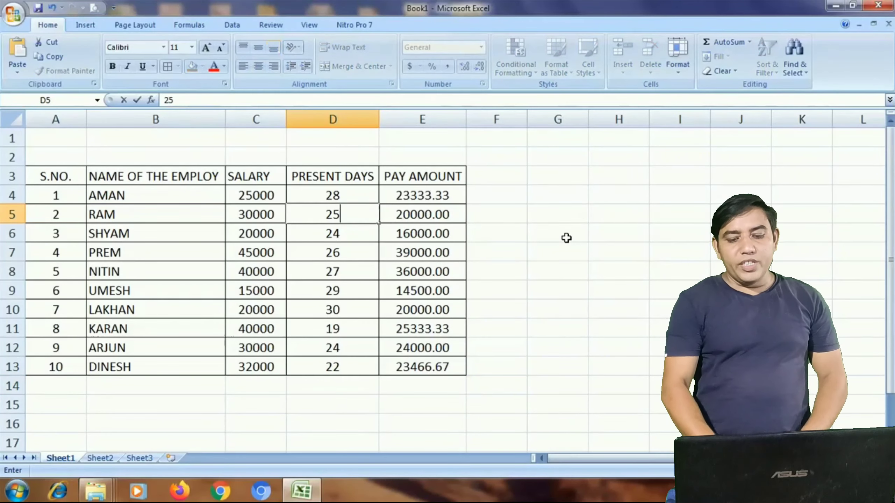
pyautogui.press('Return')
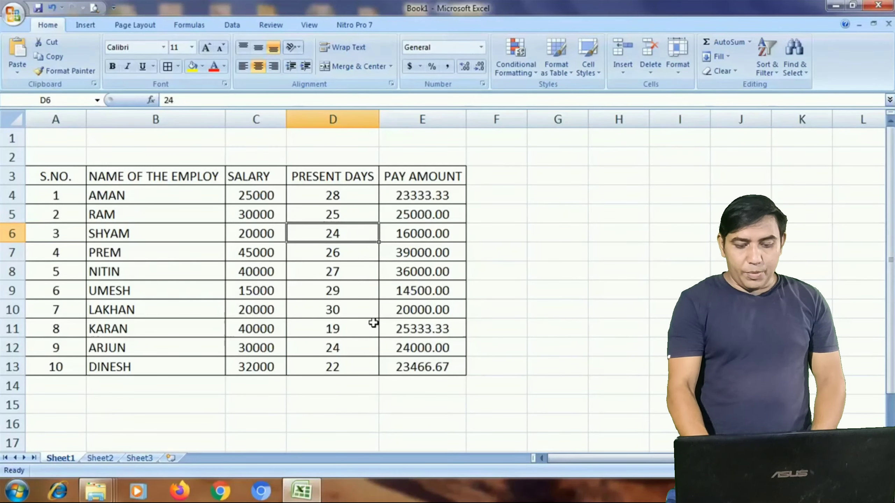
pyautogui.click(331, 291)
pyautogui.write('30')
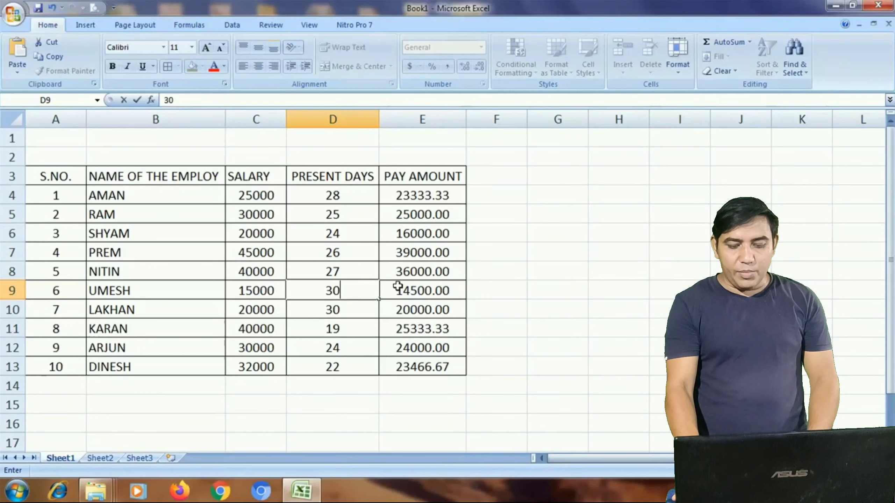
pyautogui.press('Return')
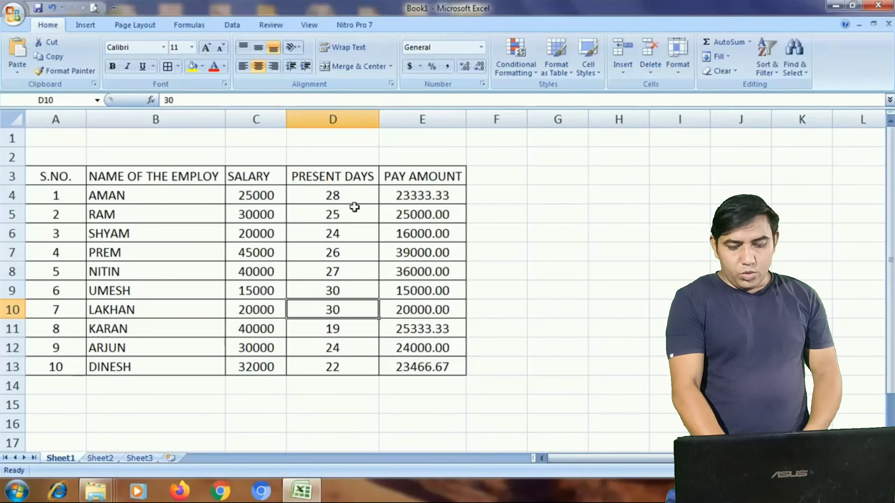
pyautogui.click(512, 219)
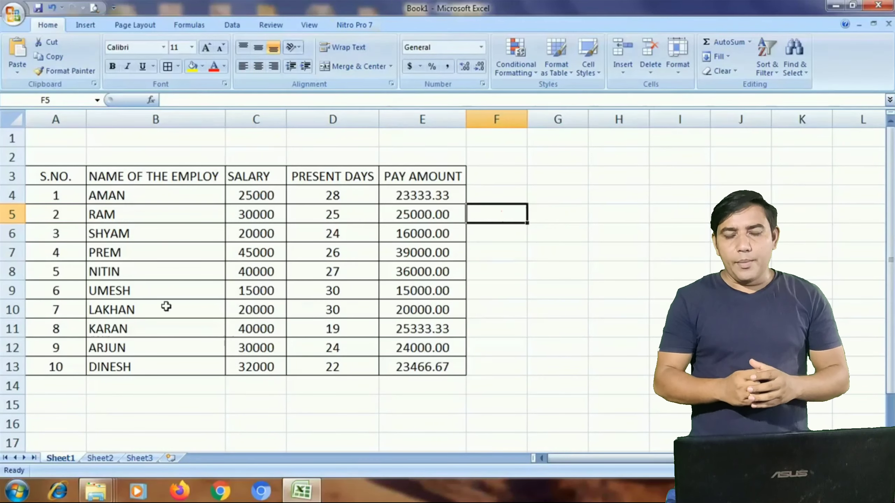
pyautogui.click(332, 309)
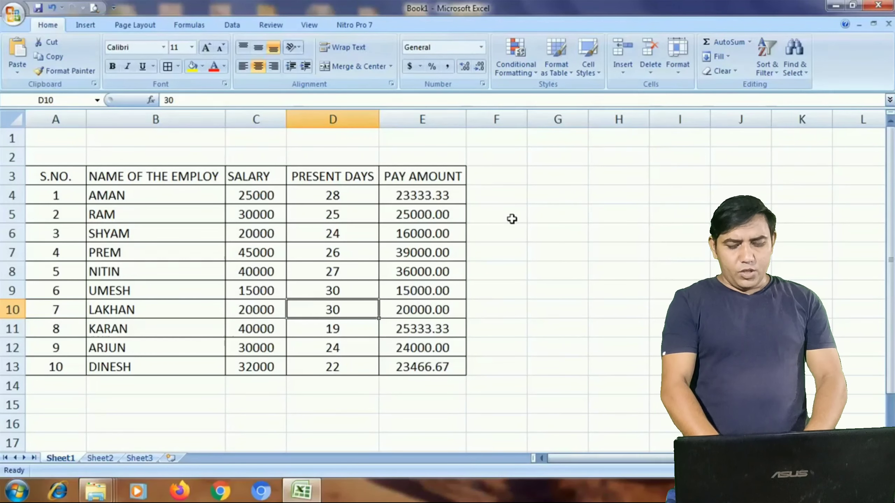
pyautogui.click(512, 219)
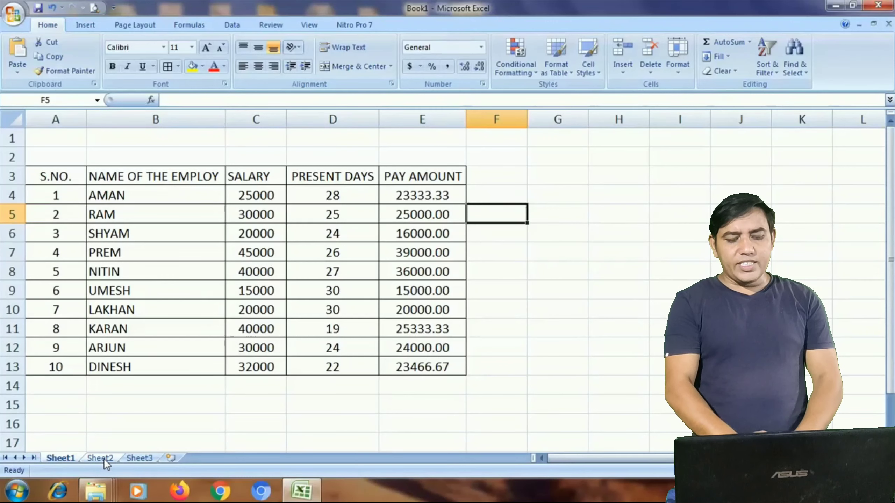
# Step: Rename the Sheet1 worksheet as SALARY SHEET
pyautogui.rightClick(62, 456)
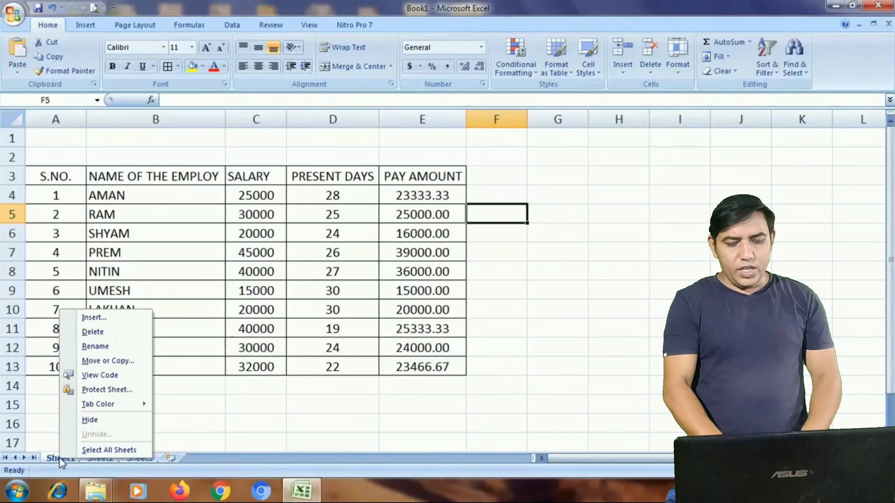
pyautogui.click(103, 346)
pyautogui.write('S')
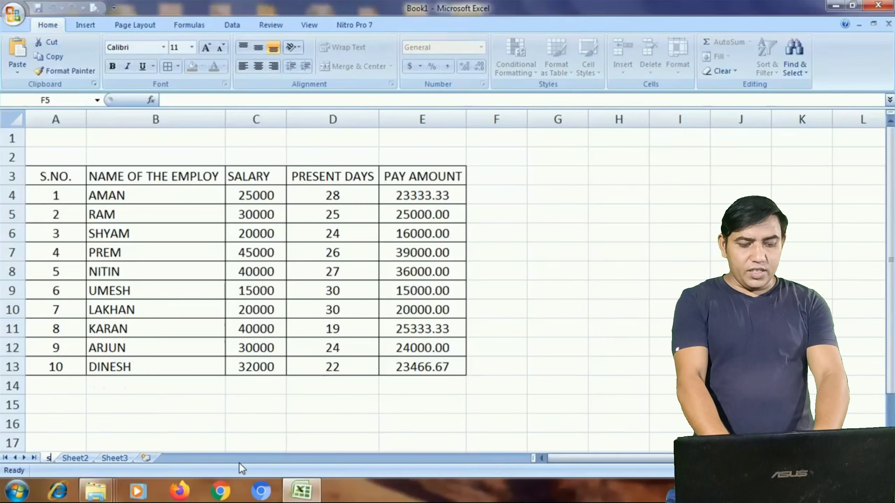
pyautogui.write('ALARY SHEET')
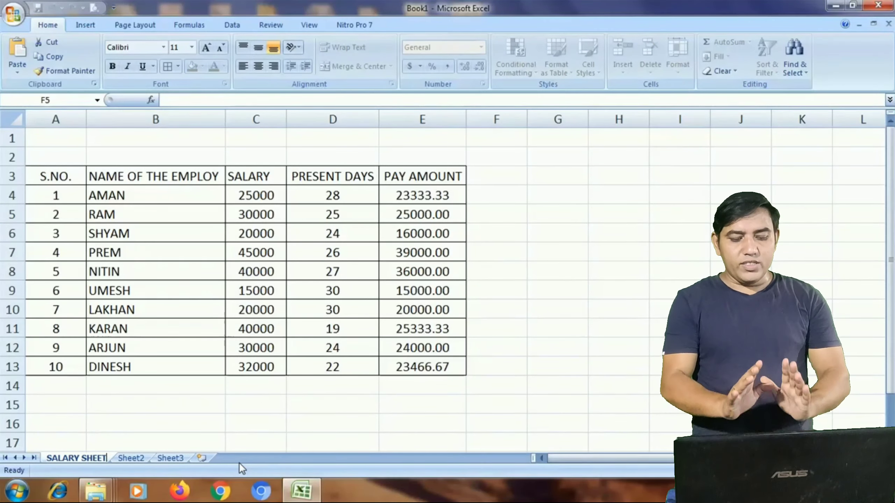
pyautogui.press('Return')
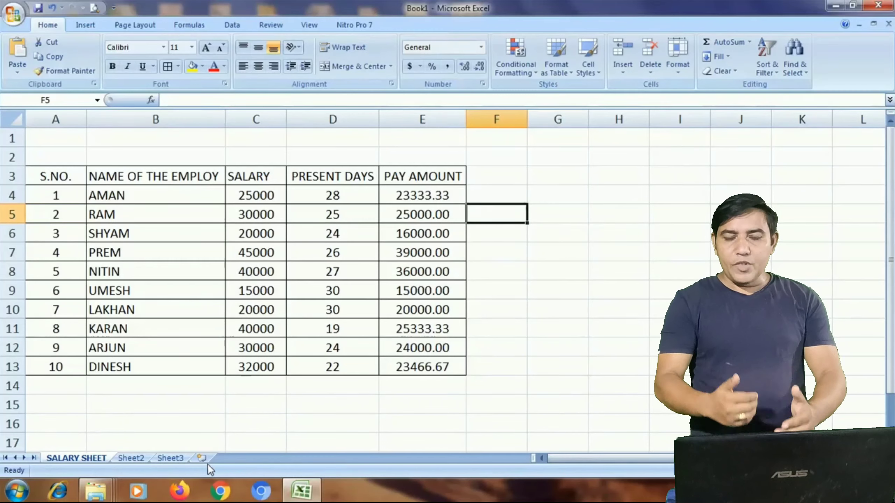
# Step: Rename the Sheet2 worksheet as ATTENDANCE SHEET
pyautogui.rightClick(138, 456)
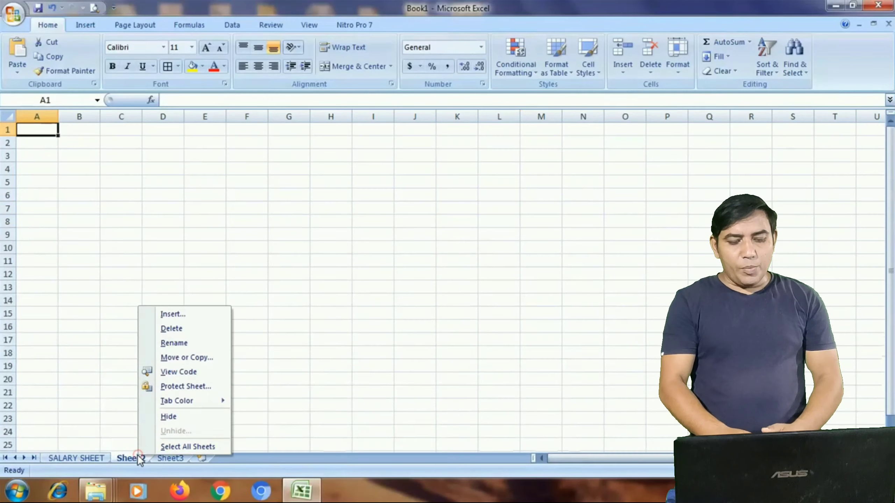
pyautogui.click(189, 345)
pyautogui.write('PRESE')
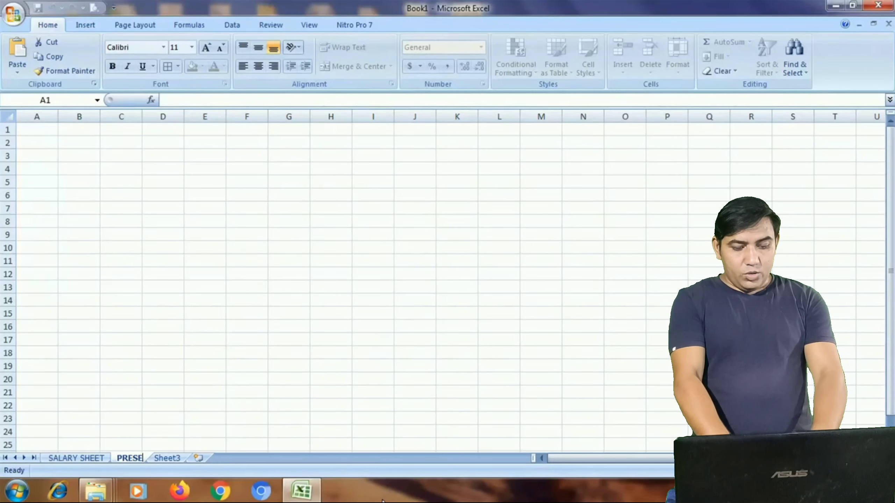
pyautogui.press('BackSpace')
pyautogui.press('BackSpace')
pyautogui.press('BackSpace')
pyautogui.press('BackSpace')
pyautogui.press('BackSpace')
pyautogui.write('AT')
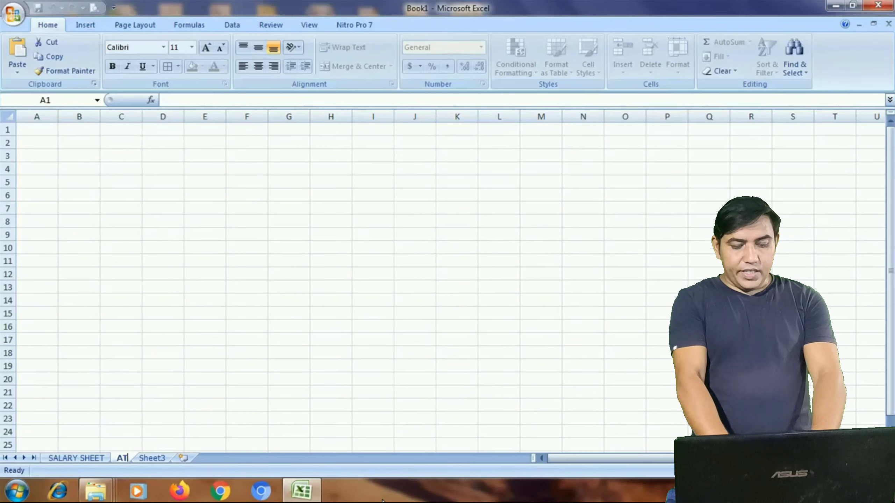
pyautogui.write('TENDANCE SHEET')
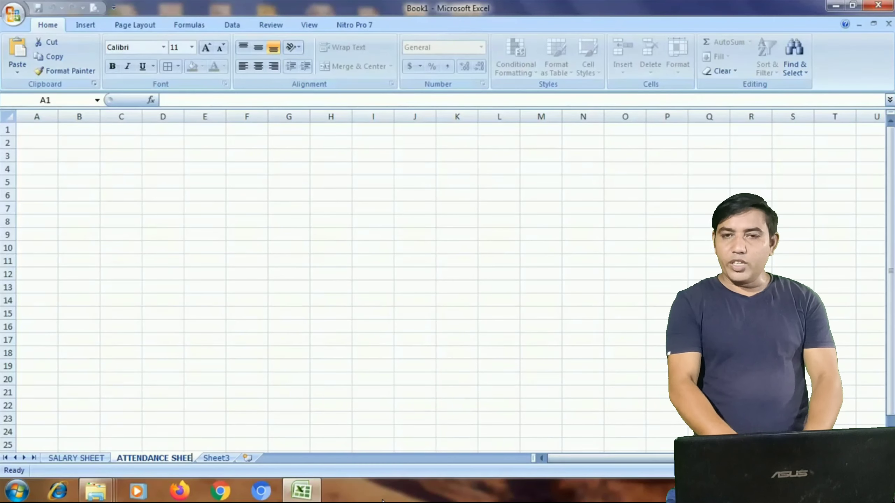
pyautogui.press('Return')
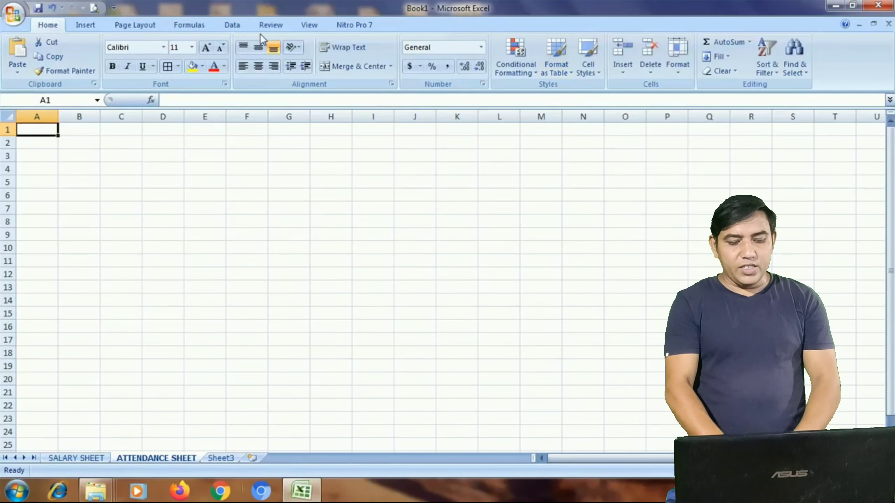
# Step: Copy the serial numbers and employee names in A3:B13 of SALARY SHEET to cell A3 of ATTENDANCE SHEET and autofit column B
pyautogui.click(105, 458)
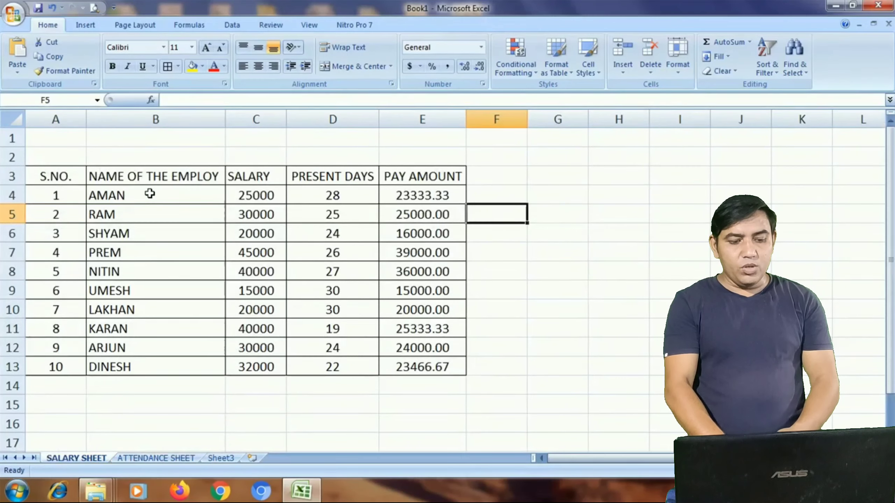
pyautogui.moveTo(150, 193); pyautogui.dragTo(149, 362)
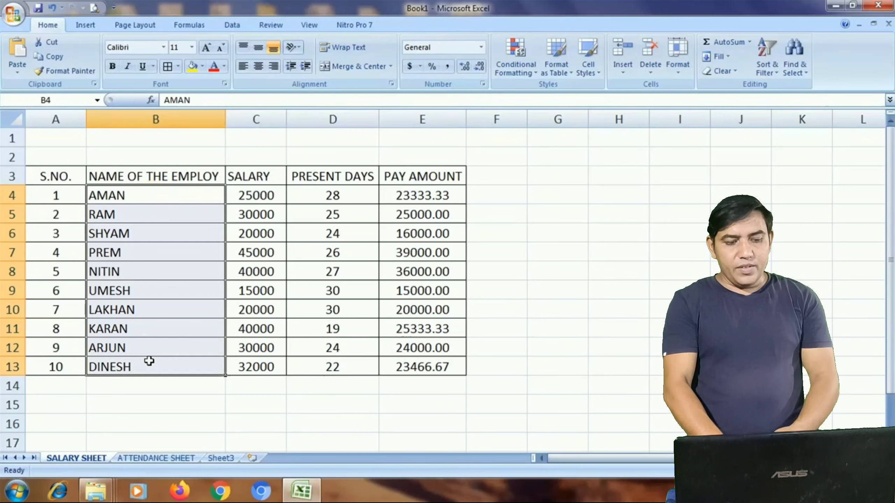
pyautogui.hotkey('ctrl', 'c')
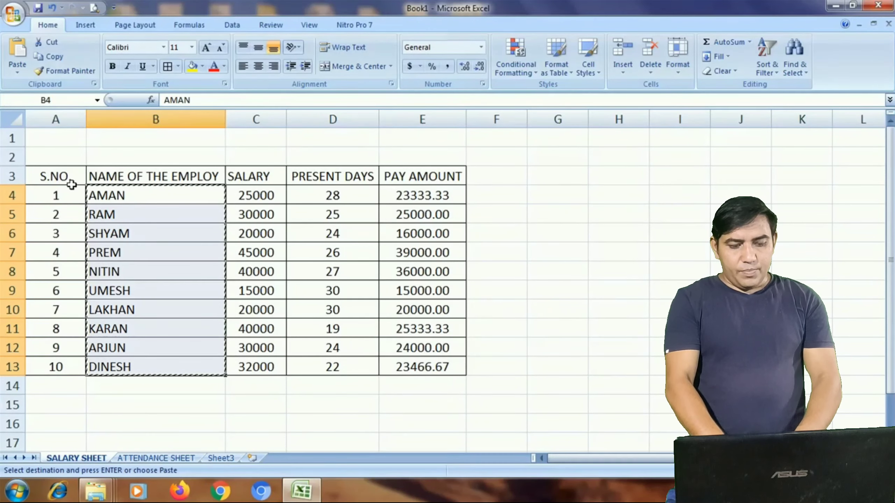
pyautogui.moveTo(70, 176); pyautogui.dragTo(179, 372)
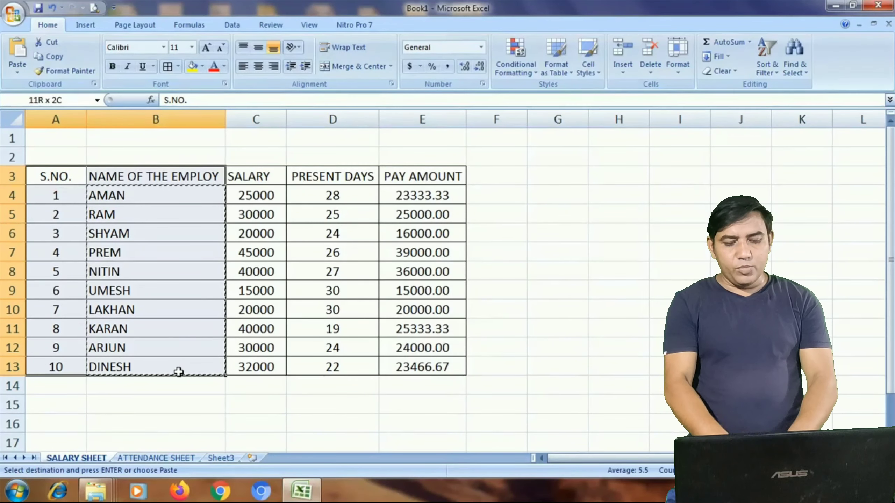
pyautogui.click(163, 458)
pyautogui.click(50, 157)
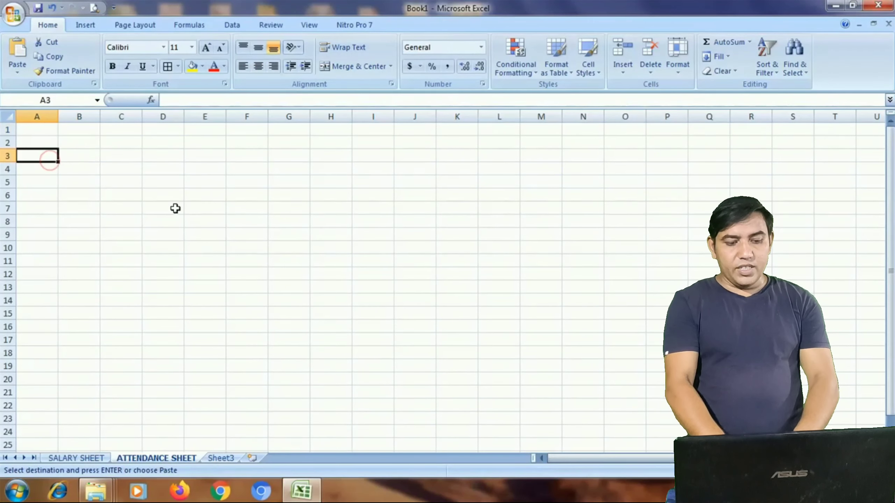
pyautogui.hotkey('ctrl', 'v')
pyautogui.press('Escape')
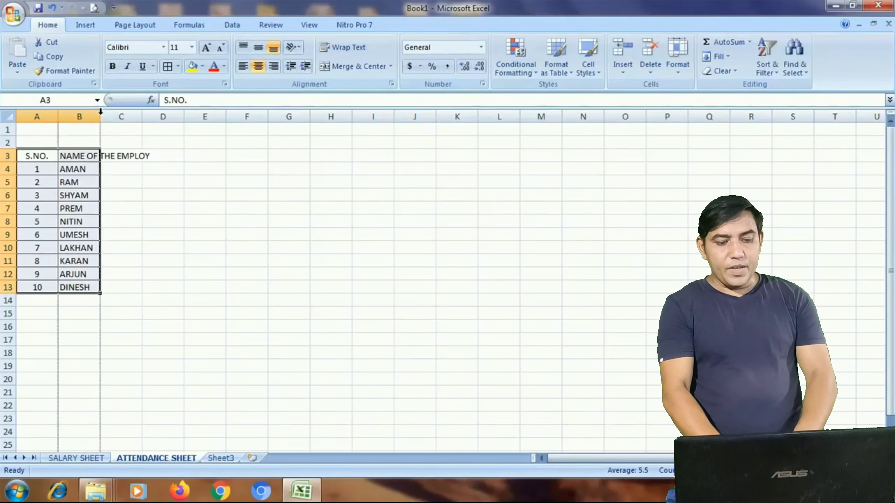
pyautogui.doubleClick(100, 116)
# Step: Number the day columns in row 3 from 1 in C3 to 26 in AB3
pyautogui.click(172, 158)
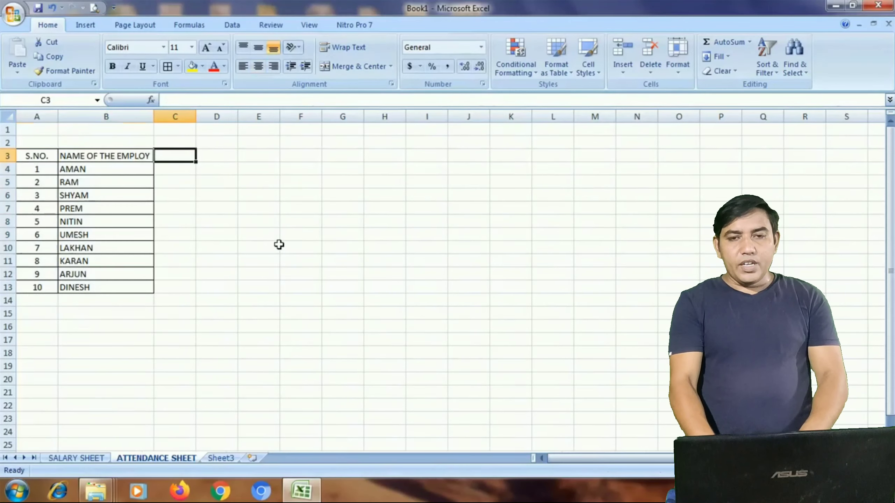
pyautogui.write('1')
pyautogui.press('Tab')
pyautogui.write('2')
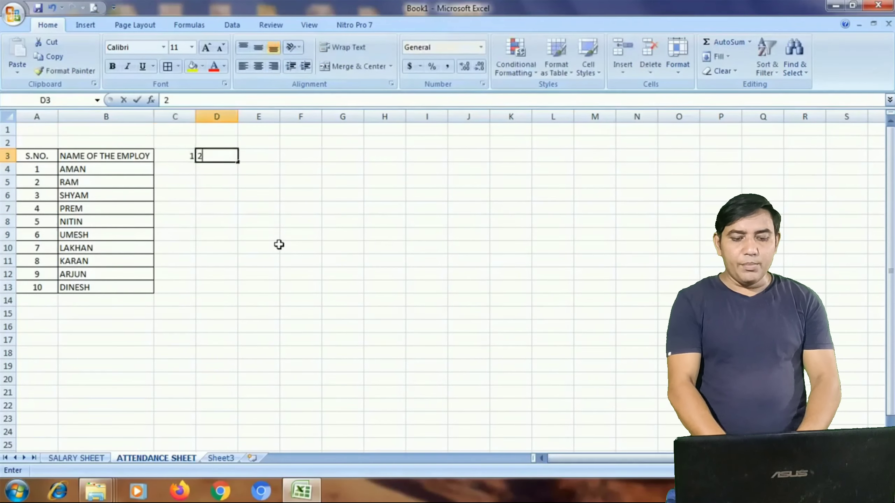
pyautogui.press('Tab')
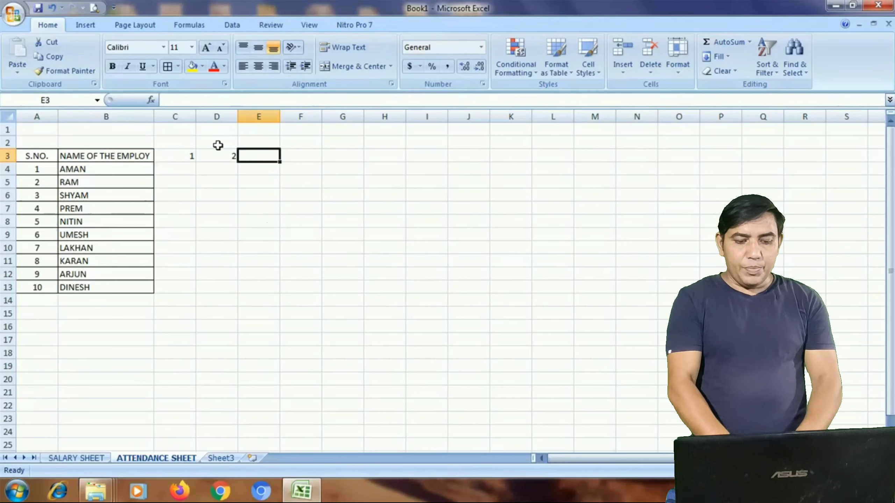
pyautogui.moveTo(183, 156); pyautogui.dragTo(870, 173)
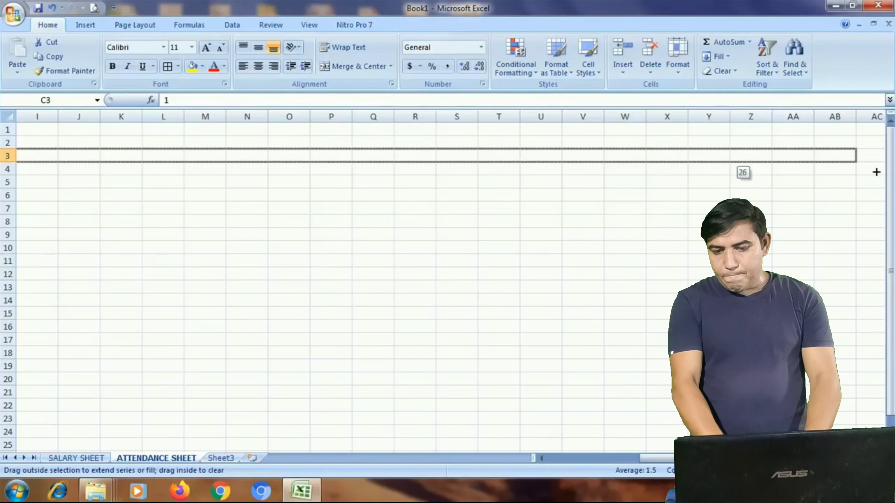
pyautogui.moveTo(877, 172); pyautogui.dragTo(877, 172)
# Step: Set the width of day columns C to AB to 4
pyautogui.moveTo(845, 117); pyautogui.dragTo(181, 116)
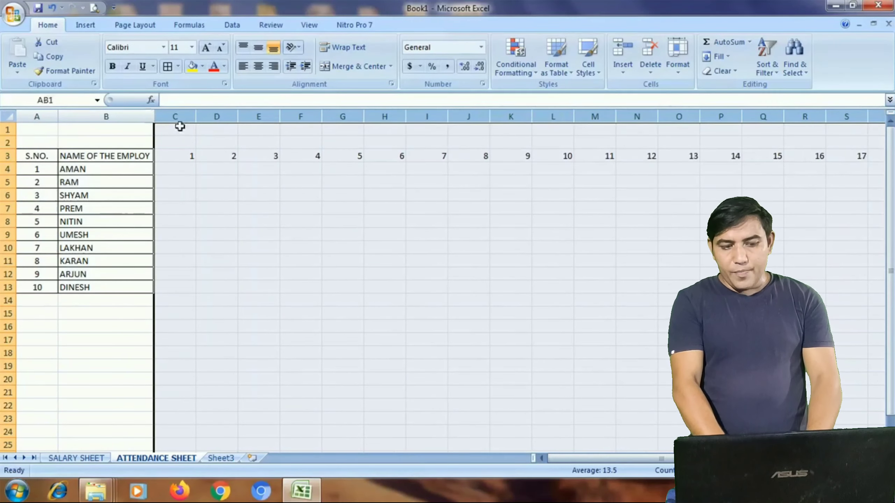
pyautogui.rightClick(181, 115)
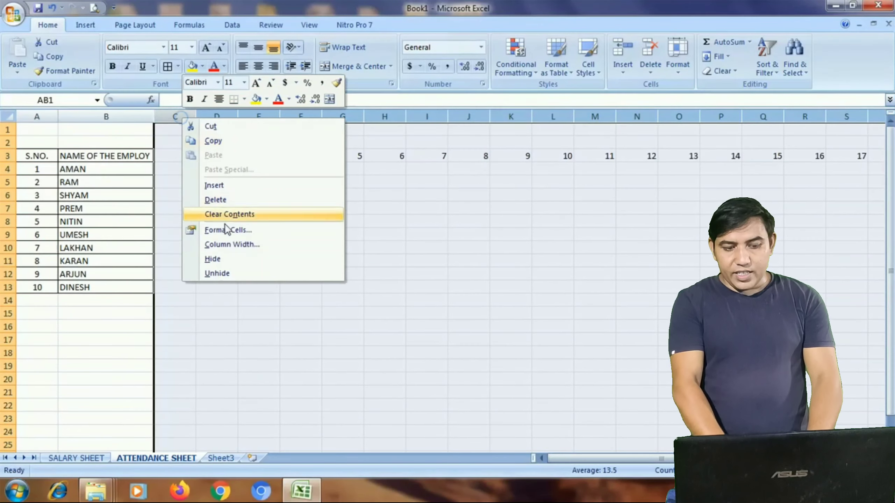
pyautogui.click(246, 240)
pyautogui.write('4')
pyautogui.press('Return')
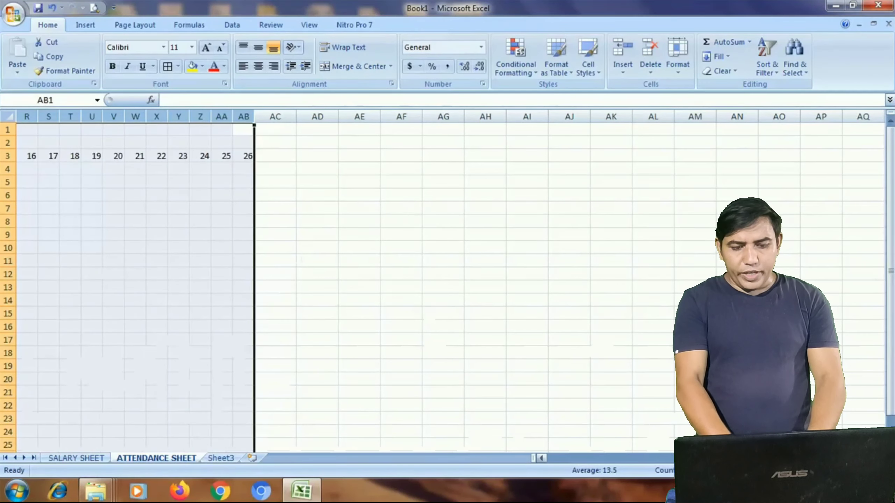
pyautogui.hscroll(-5, 514, 438)
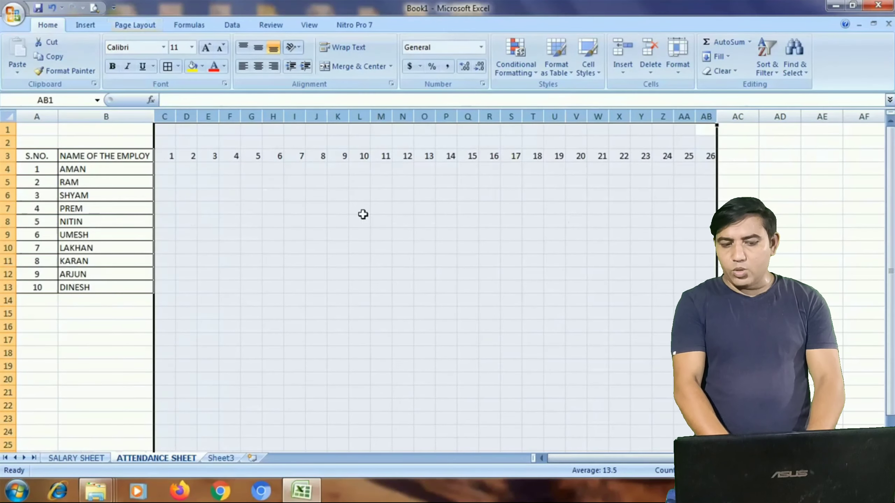
pyautogui.click(210, 221)
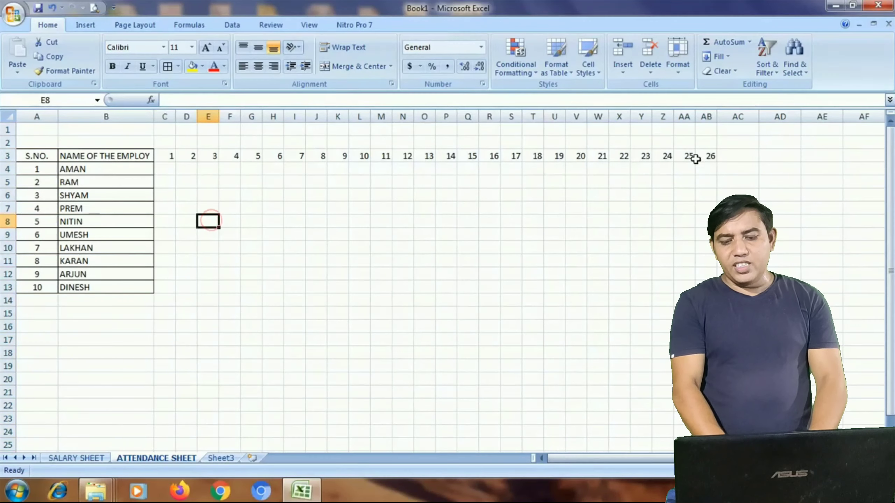
# Step: Extend the day number series in row 3 up to 30 in cell AF3
pyautogui.moveTo(696, 159); pyautogui.dragTo(706, 159)
pyautogui.click(741, 163)
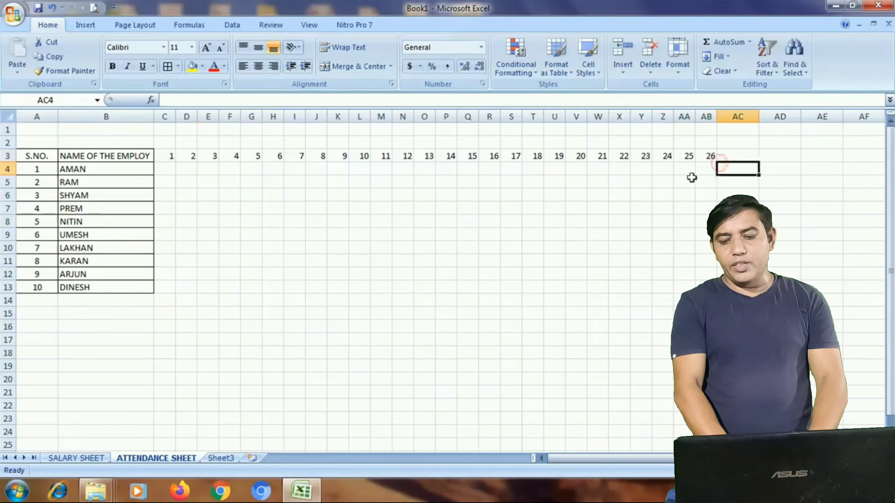
pyautogui.moveTo(687, 157); pyautogui.dragTo(664, 164)
# Step: Set the width of columns AA to AF to 30
pyautogui.moveTo(643, 115); pyautogui.dragTo(458, 116)
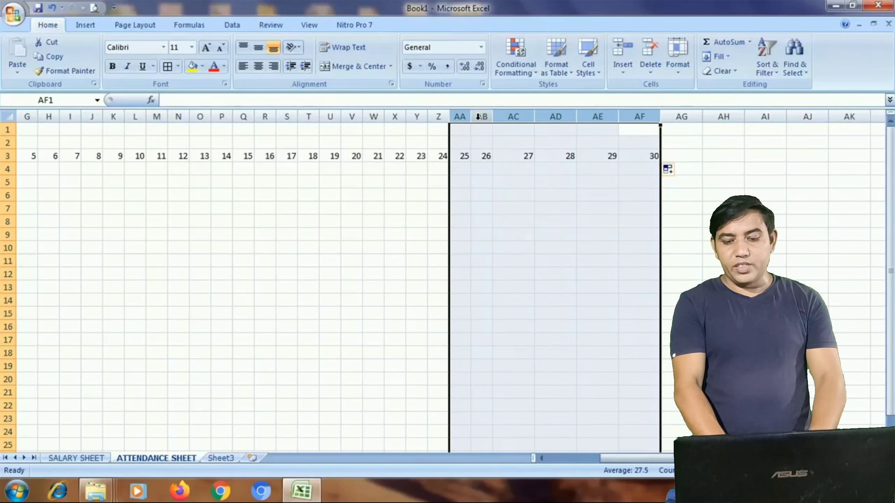
pyautogui.rightClick(477, 120)
pyautogui.click(538, 245)
pyautogui.write('30')
pyautogui.press('Return')
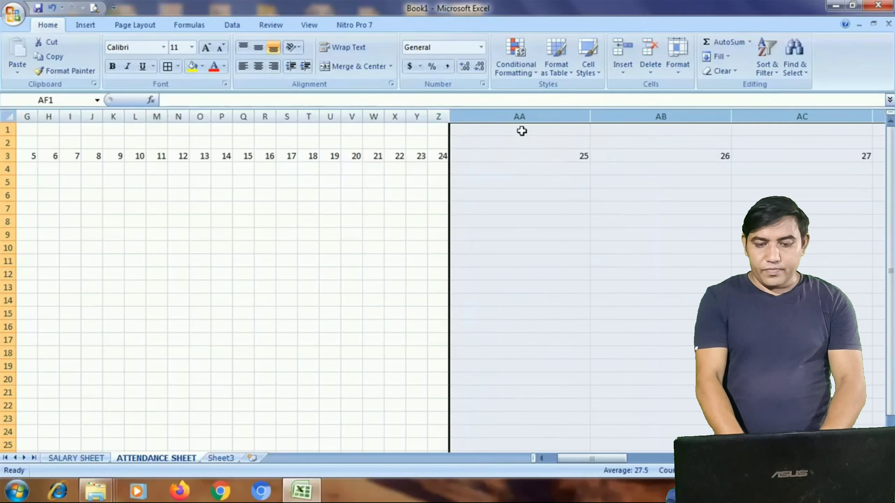
# Step: Change the width of columns AA to AF to 4 to match the other day columns
pyautogui.rightClick(523, 123)
pyautogui.click(576, 243)
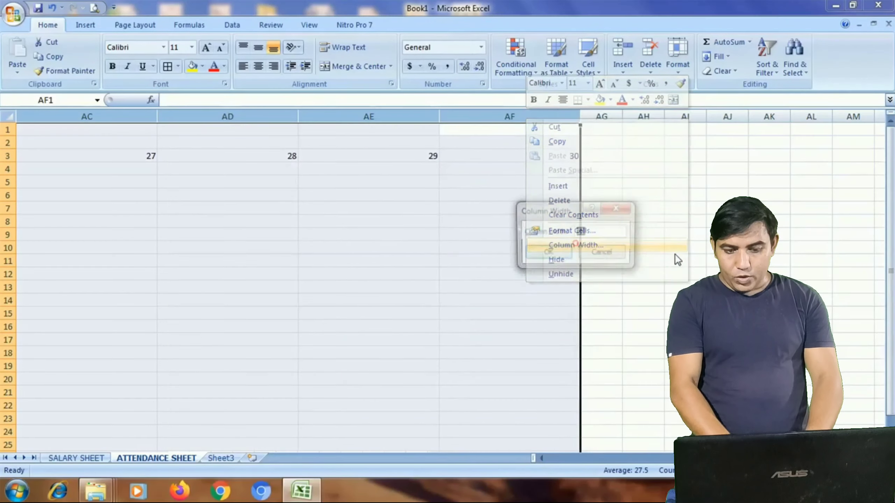
pyautogui.press('BackSpace')
pyautogui.write('4')
pyautogui.press('Return')
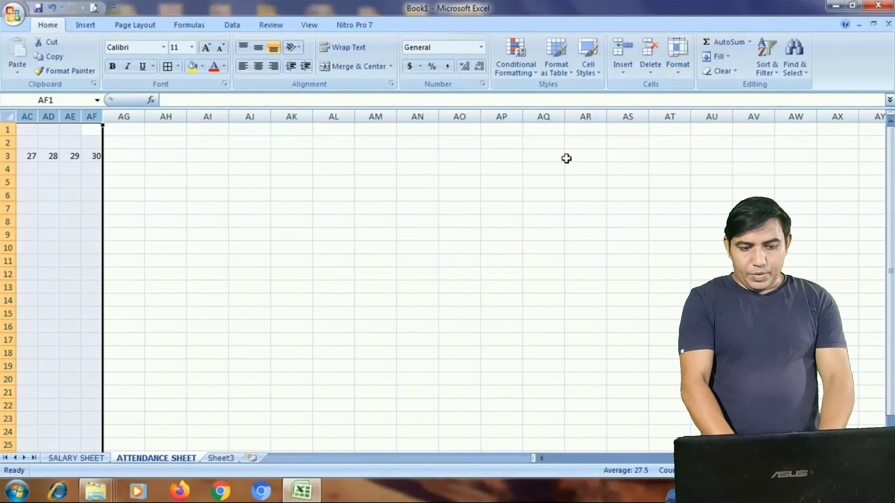
pyautogui.moveTo(643, 458); pyautogui.dragTo(519, 445)
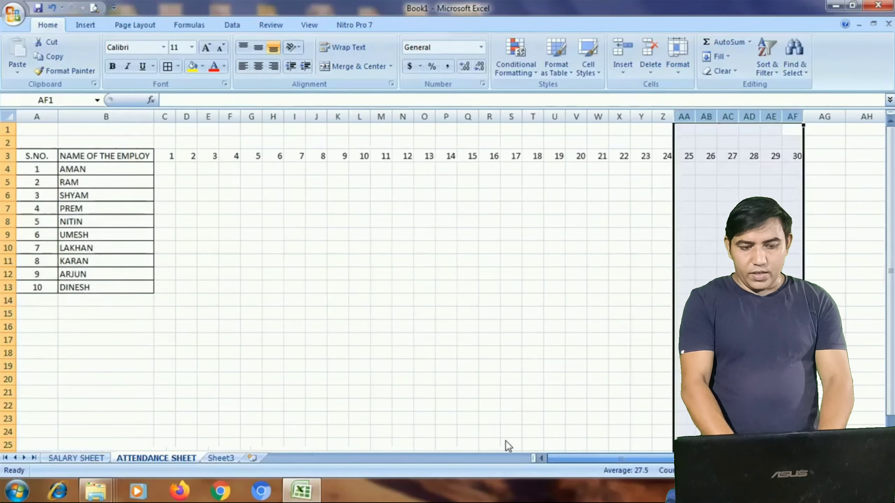
# Step: Apply all borders to the attendance grid C3:AH13 and center the header entries in row 3
pyautogui.click(381, 235)
pyautogui.moveTo(176, 157); pyautogui.dragTo(867, 292)
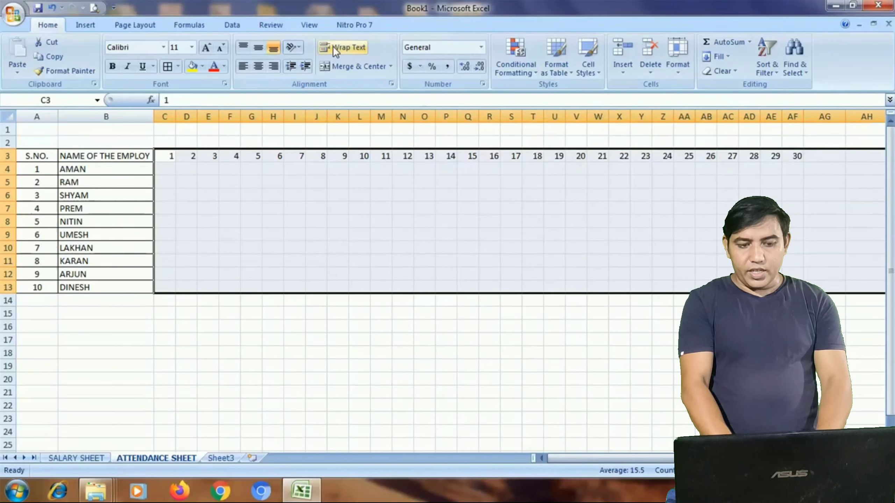
pyautogui.click(168, 66)
pyautogui.click(166, 171)
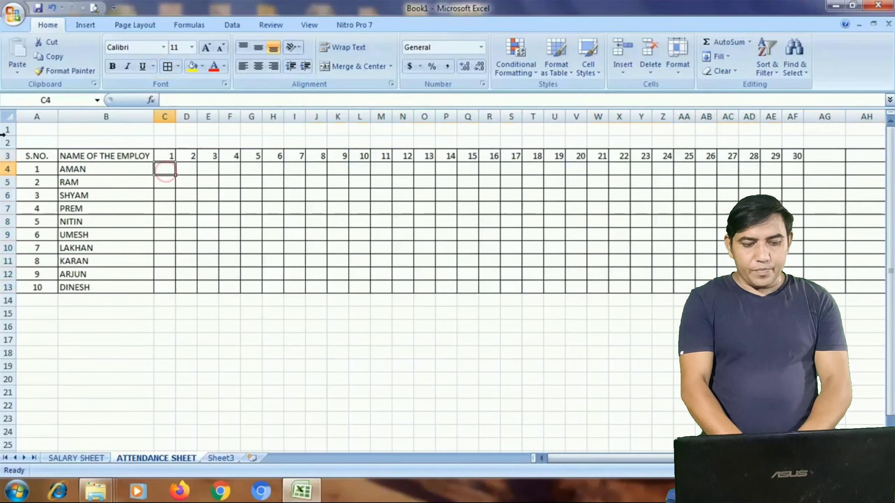
pyautogui.moveTo(48, 154); pyautogui.dragTo(866, 156)
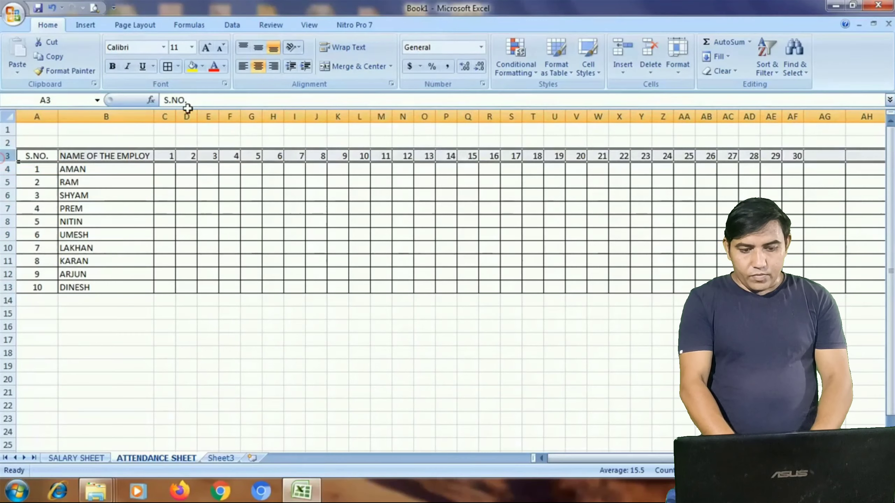
pyautogui.click(259, 67)
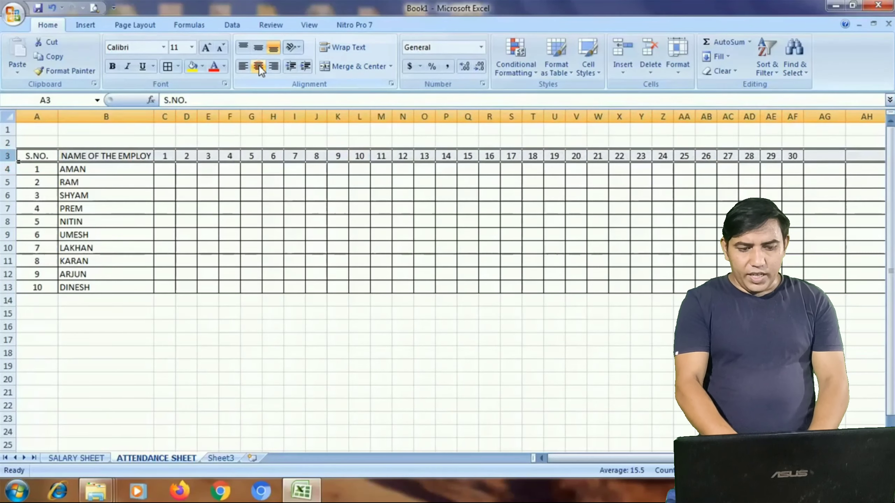
# Step: Fill C4:AF13 with P to mark every employee present on all 30 days, and center the entries
pyautogui.click(165, 169)
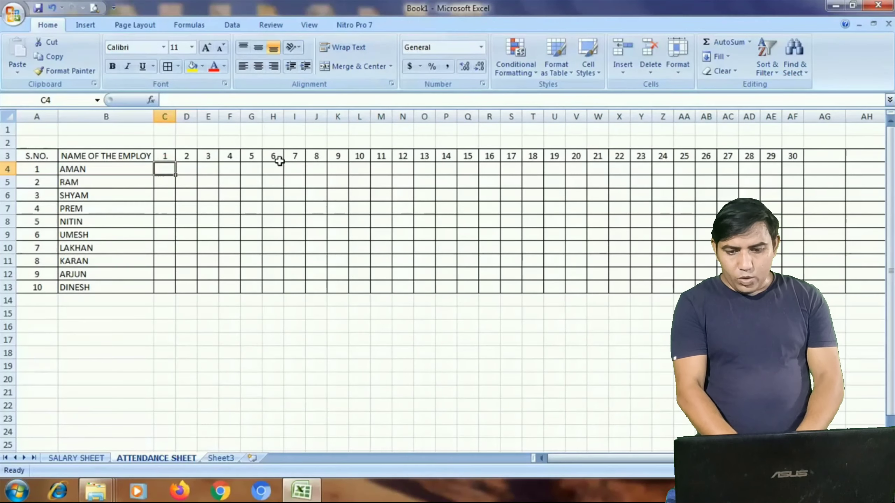
pyautogui.write('P')
pyautogui.press('Tab')
pyautogui.write('P')
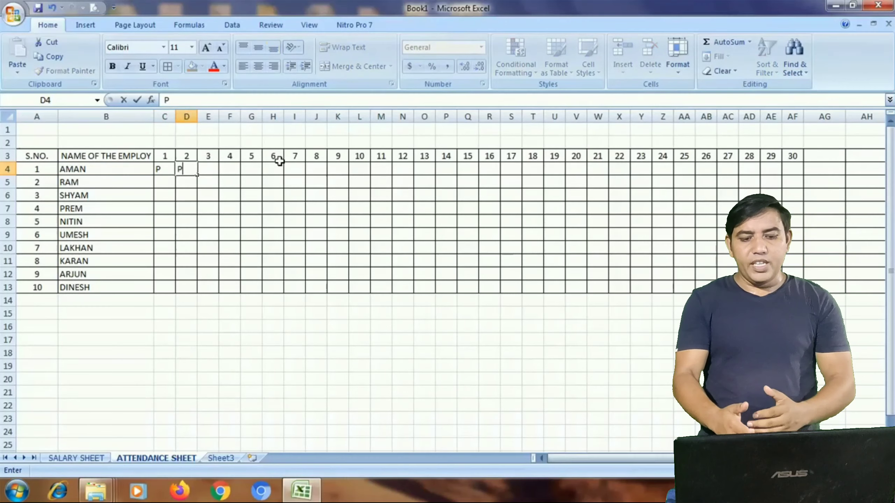
pyautogui.press('Tab')
pyautogui.moveTo(160, 169); pyautogui.dragTo(176, 169)
pyautogui.click(175, 169)
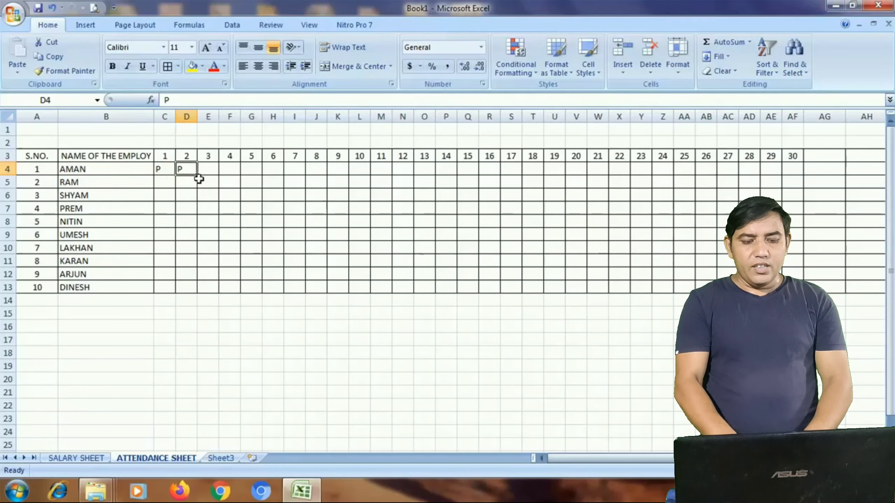
pyautogui.moveTo(197, 174); pyautogui.dragTo(184, 292)
pyautogui.moveTo(160, 169); pyautogui.dragTo(659, 265)
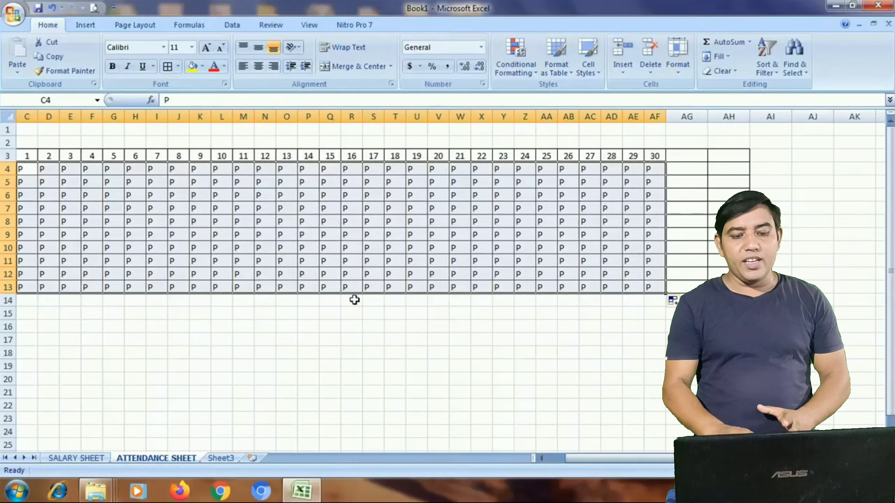
pyautogui.click(261, 66)
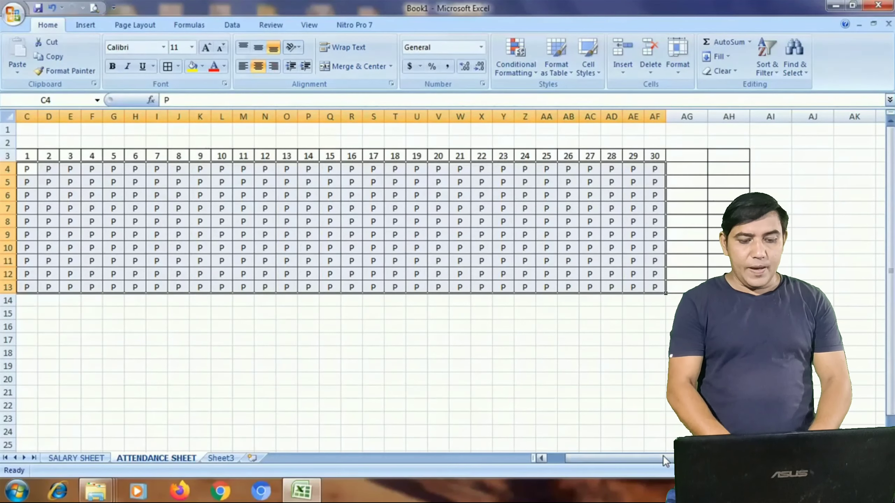
# Step: Mark employee 1 absent with A on days 3, 4 and 7 in cells E4, F4 and I4
pyautogui.moveTo(663, 456); pyautogui.dragTo(628, 456)
pyautogui.click(203, 169)
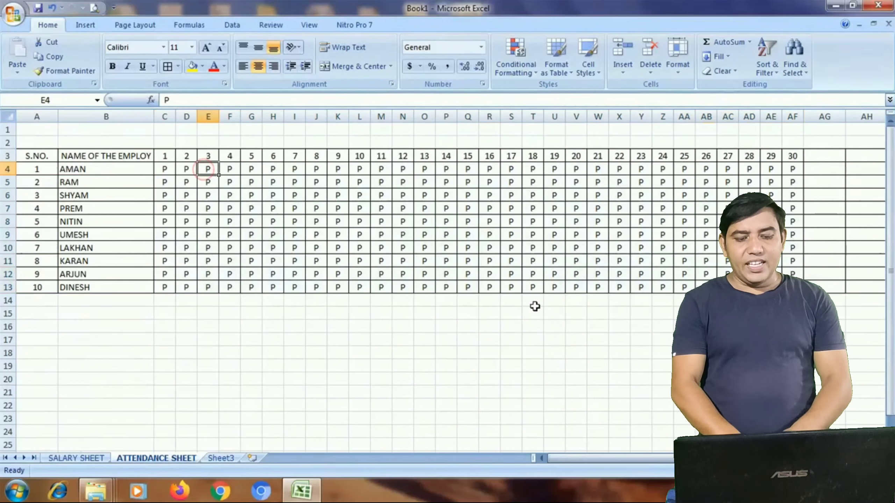
pyautogui.write('A')
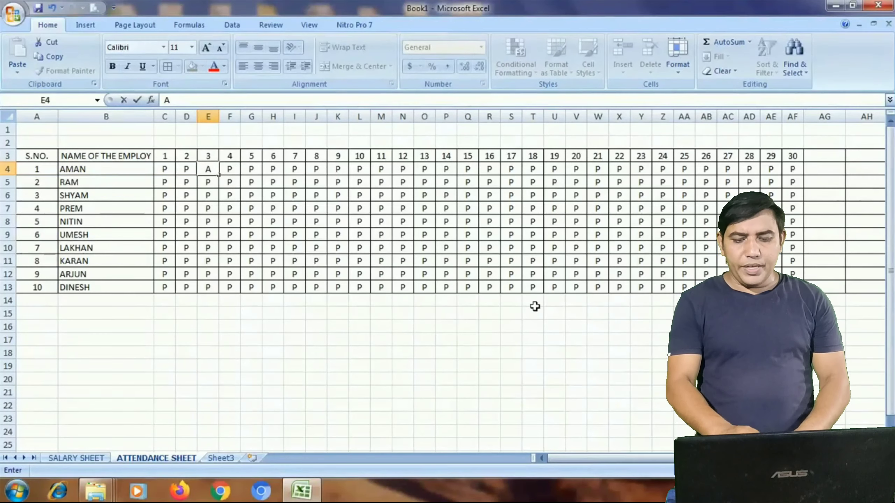
pyautogui.press('Right')
pyautogui.write('A')
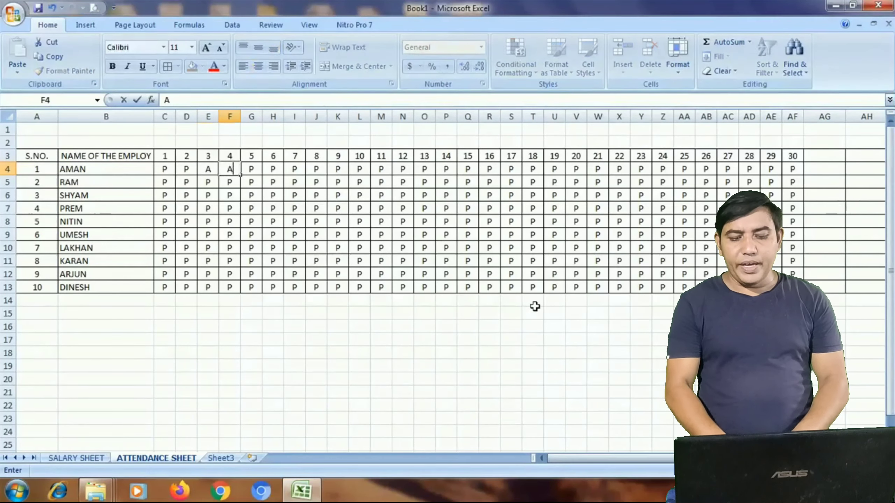
pyautogui.press('Right')
pyautogui.press('Right')
pyautogui.press('Right')
pyautogui.write('A')
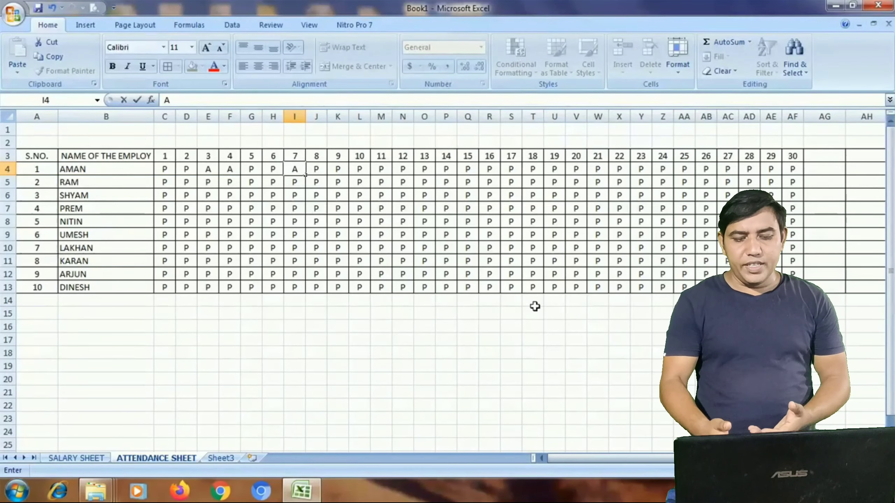
pyautogui.press('Return')
# Step: Mark employee 2 absent with A on days 7 and 9 in cells I5 and K5
pyautogui.write('A')
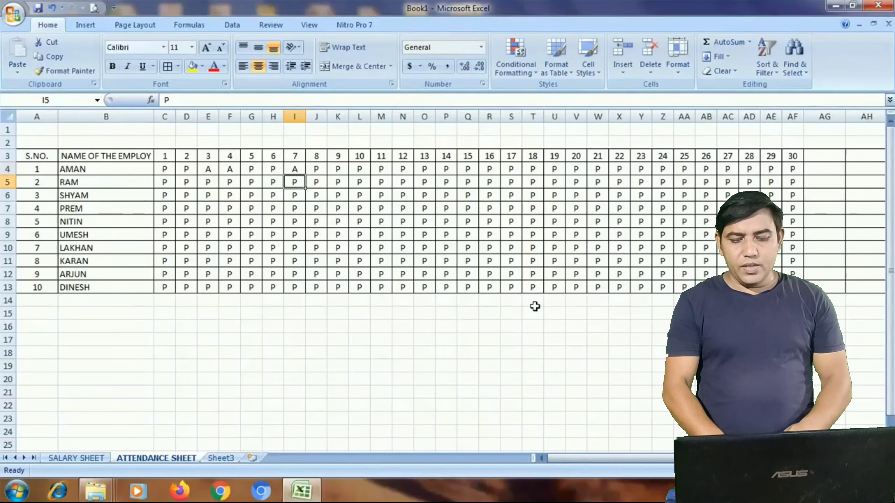
pyautogui.press('Right')
pyautogui.press('Right')
pyautogui.write('A')
pyautogui.press('Return')
# Step: Mark employee 3 absent with A on days 11, 15 and 19 in cells M6, Q6 and U6
pyautogui.press('Right')
pyautogui.press('Right')
pyautogui.write('A')
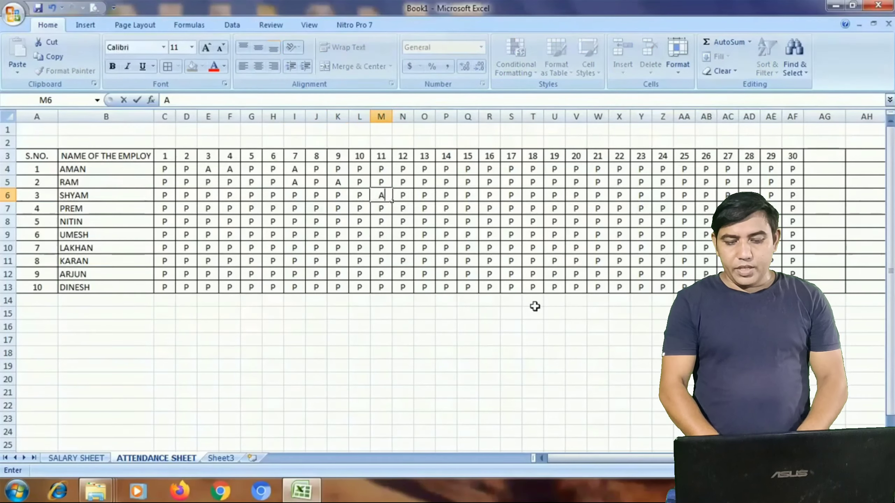
pyautogui.press('Right')
pyautogui.press('Right')
pyautogui.press('Right')
pyautogui.press('Right')
pyautogui.write('A')
pyautogui.press('Right')
pyautogui.press('Right')
pyautogui.press('Right')
pyautogui.press('Right')
pyautogui.write('A')
# Step: Enter A for employee 1 on day 19 in U4 and for employee 2 on days 21 and 23 in W5 and Y5
pyautogui.press('Up')
pyautogui.press('Up')
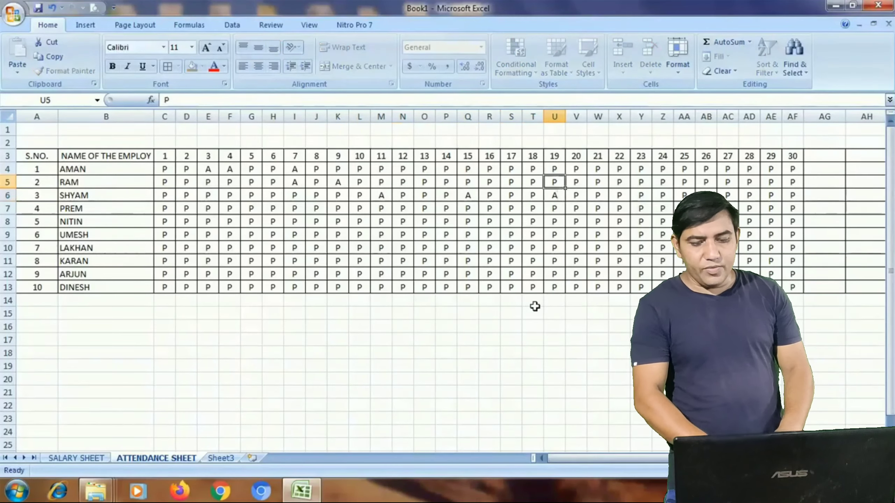
pyautogui.write('A')
pyautogui.press('Right')
pyautogui.press('Down')
pyautogui.press('Right')
pyautogui.write('A')
pyautogui.press('Right')
pyautogui.press('Right')
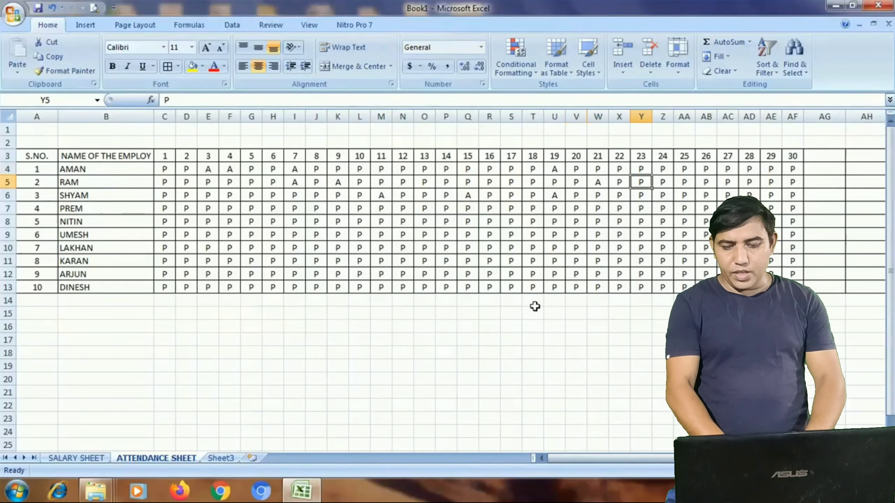
pyautogui.write('A')
# Step: Enter A for employee 5 on day 23 in Y8 and for employee 4 on days 22 and 18 in X7 and T7
pyautogui.press('Down')
pyautogui.press('Down')
pyautogui.press('Down')
pyautogui.write('A')
pyautogui.press('Left')
pyautogui.press('Up')
pyautogui.write('A')
pyautogui.press('Left')
pyautogui.press('Left')
pyautogui.press('Left')
pyautogui.press('Left')
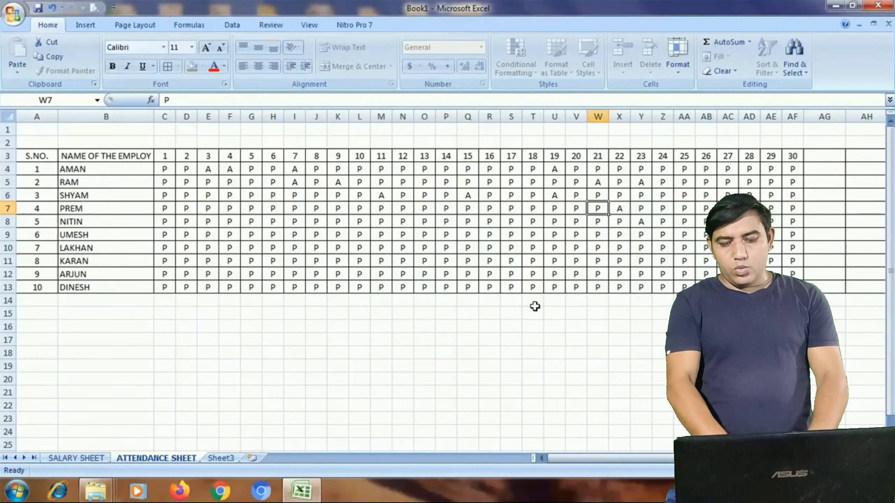
pyautogui.write('A')
# Step: Enter A for employee 5 on days 17 and 14 in S8 and P8, and for employee 6 on day 15 in Q9
pyautogui.press('Down')
pyautogui.press('Left')
pyautogui.write('A')
pyautogui.press('Left')
pyautogui.press('Down')
pyautogui.press('Left')
pyautogui.write('A')
pyautogui.press('Left')
pyautogui.press('Up')
pyautogui.write('A')
# Step: Enter A for employee 4 on day 9 in K7 and for employee 6 on days 10 and 8 in L9 and J9
pyautogui.press('Left')
pyautogui.press('Up')
pyautogui.press('Left')
pyautogui.press('Left')
pyautogui.press('Left')
pyautogui.press('Left')
pyautogui.write('A')
pyautogui.press('Down')
pyautogui.press('Right')
pyautogui.press('Down')
pyautogui.write('A')
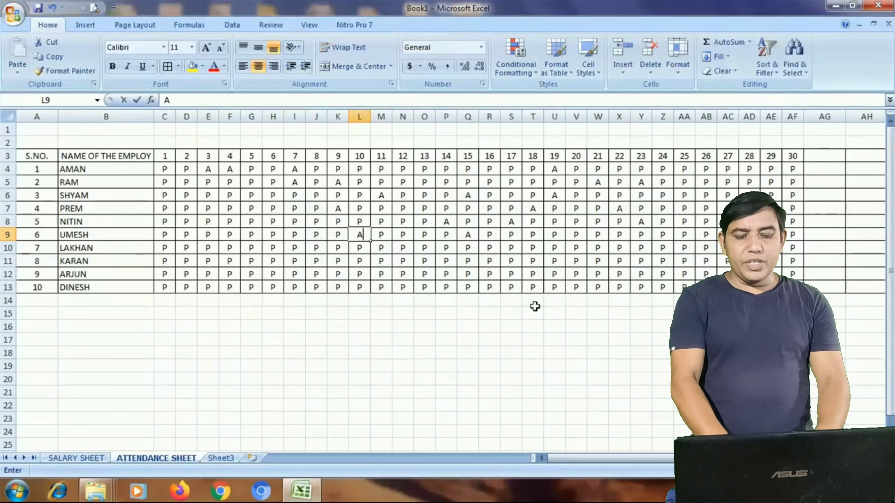
pyautogui.press('Left')
pyautogui.press('Left')
pyautogui.write('A')
# Step: Mark employee 9 absent with A on day 8 in cell J12
pyautogui.press('Down')
pyautogui.press('Down')
pyautogui.press('Down')
pyautogui.write('A')
pyautogui.press('Right')
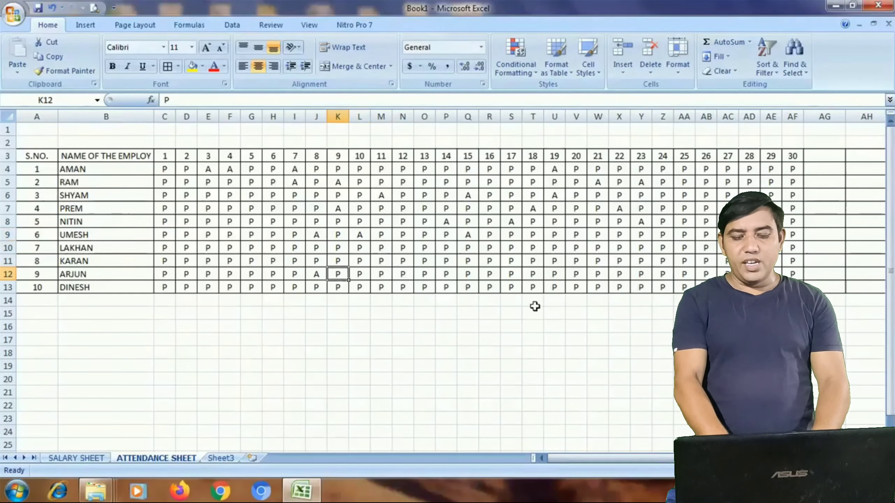
# Step: Enter A for employee 9 on day 11 in M12 and for employee 8 on day 13 in O11
pyautogui.press('Right')
pyautogui.press('Right')
pyautogui.write('A')
pyautogui.press('Right')
pyautogui.press('Up')
pyautogui.press('Right')
pyautogui.write('A')
pyautogui.press('Right')
pyautogui.press('Right')
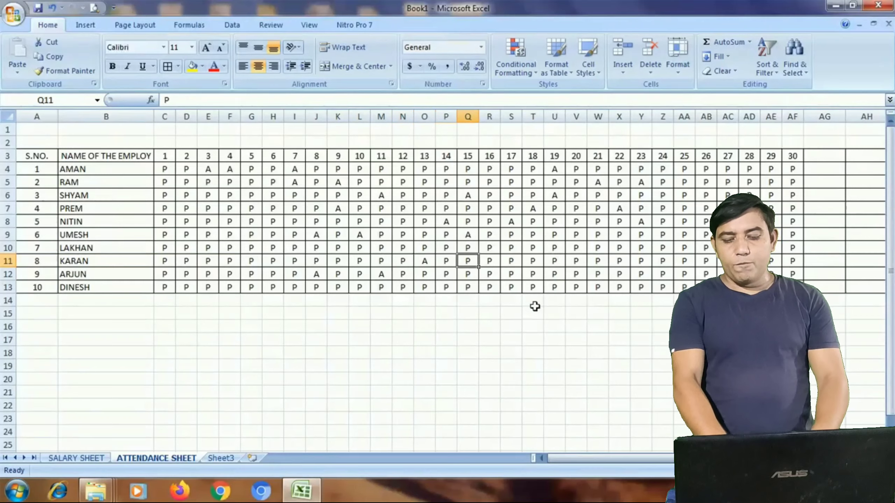
# Step: Enter A for employee 8 on days 17 and 21 in S11 and W11
pyautogui.press('Right')
pyautogui.press('Right')
pyautogui.write('A')
pyautogui.press('Right')
pyautogui.press('Right')
pyautogui.press('Right')
pyautogui.press('Right')
pyautogui.write('A')
pyautogui.press('Up')
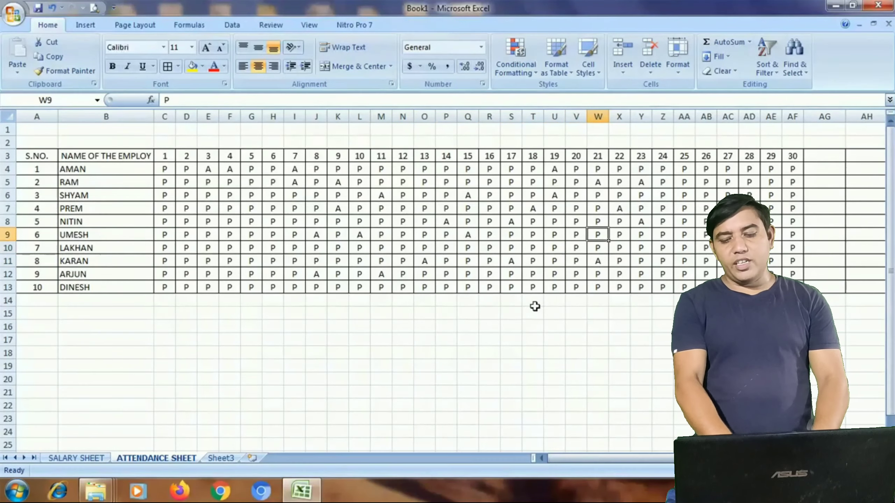
# Step: Enter A for employee 7 on days 24 and 26 in Z10 and AB10, and for employee 8 on day 26 in AB11
pyautogui.press('Right')
pyautogui.press('Right')
pyautogui.press('Right')
pyautogui.write('A')
pyautogui.press('Right')
pyautogui.press('Right')
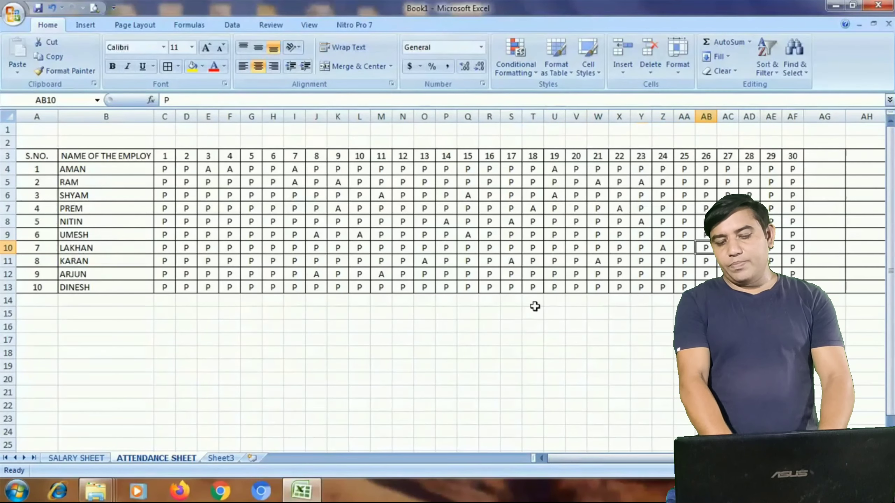
pyautogui.write('A')
pyautogui.press('Down')
pyautogui.write('A')
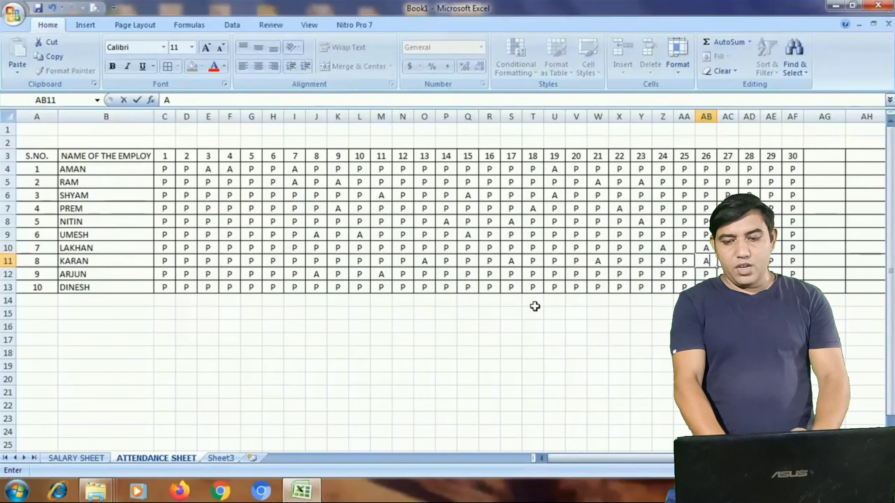
pyautogui.click(829, 10)
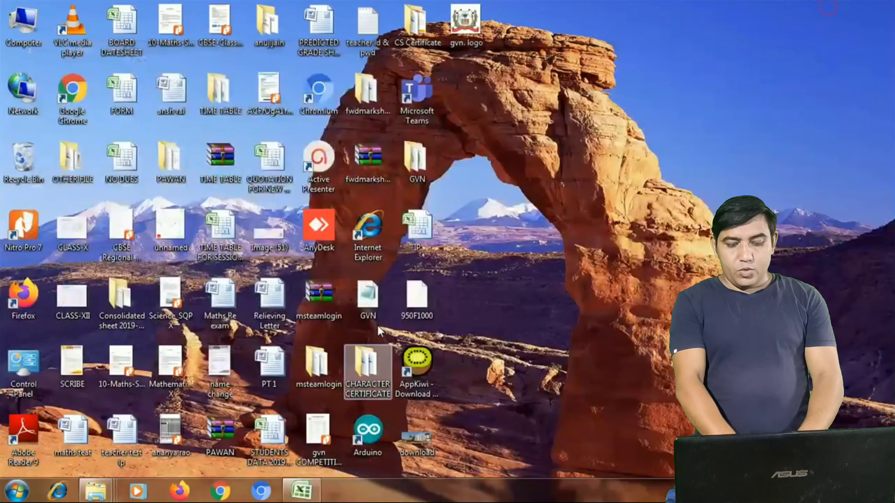
pyautogui.click(302, 491)
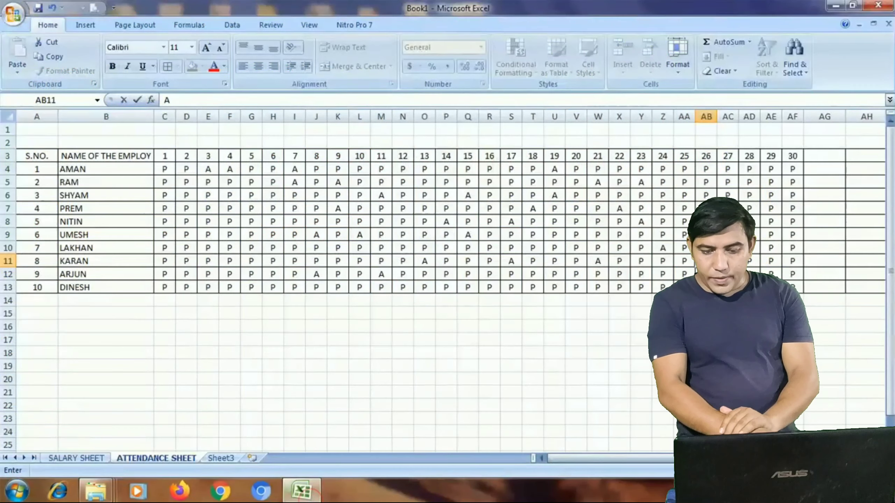
# Step: Enter A for employee 9 on day 28 in AD12, employee 8 on day 14 in P11, and employee 10 on day 11 in M13
pyautogui.press('Down')
pyautogui.write('A')
pyautogui.click(445, 261)
pyautogui.write('A')
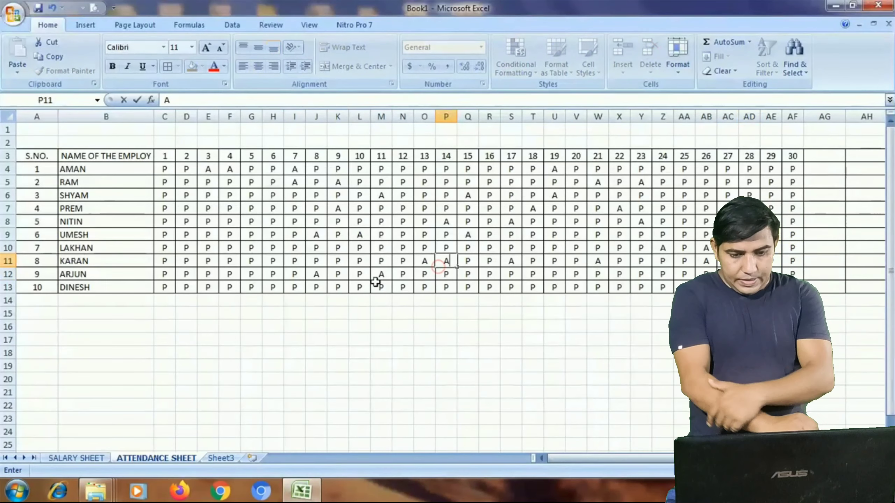
pyautogui.click(379, 287)
pyautogui.write('A')
# Step: Apply an Equal To conditional formatting rule to C4:AF13 that highlights cells containing A with light red fill and red text
pyautogui.moveTo(164, 169); pyautogui.dragTo(792, 287)
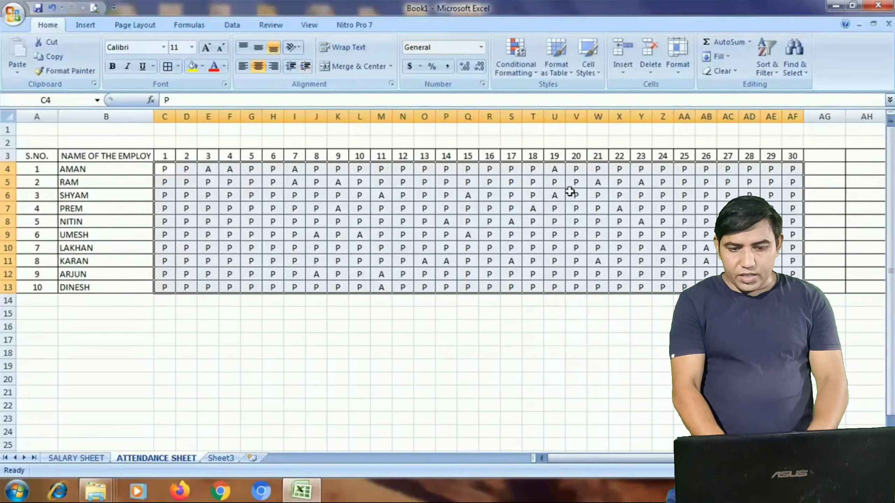
pyautogui.click(516, 66)
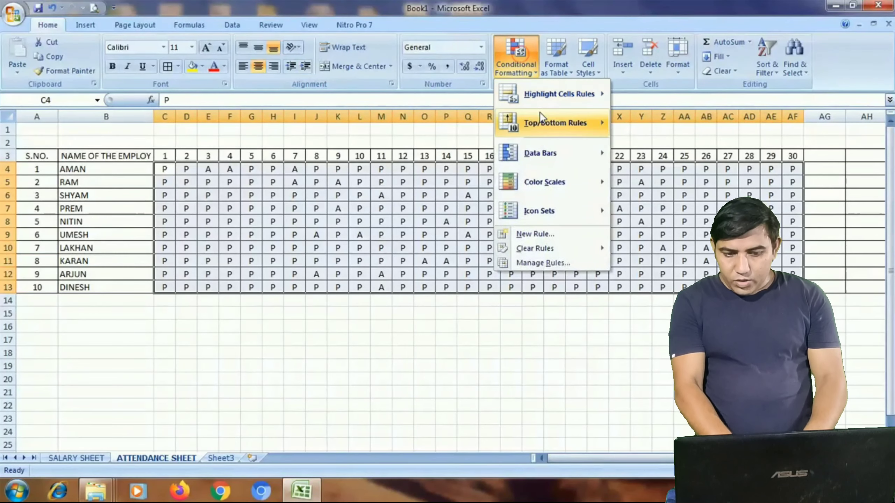
pyautogui.moveTo(541, 123)
pyautogui.moveTo(562, 92)
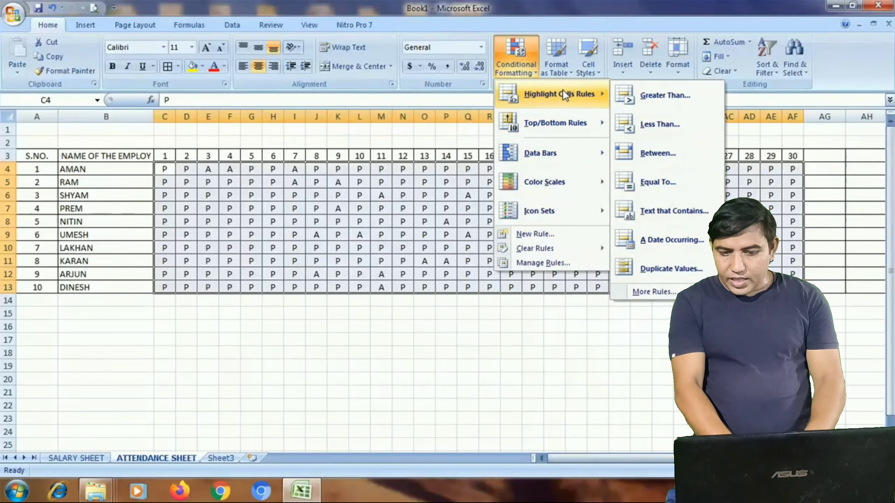
pyautogui.click(658, 182)
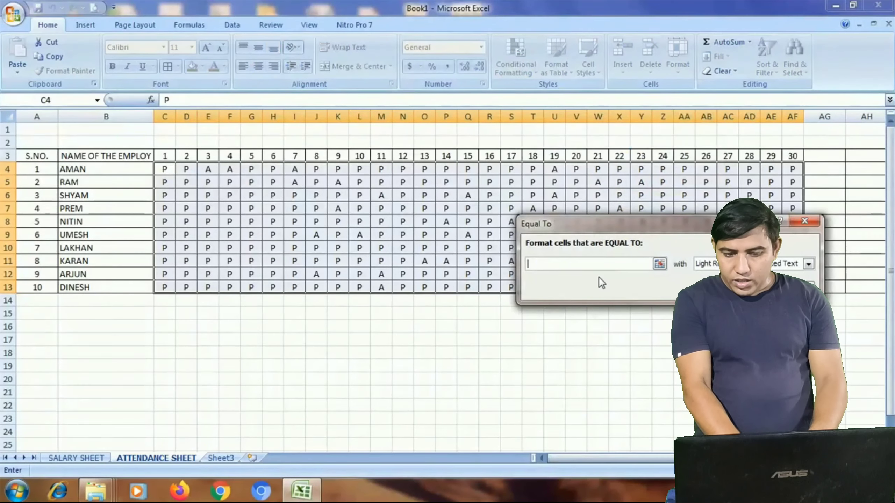
pyautogui.write('A')
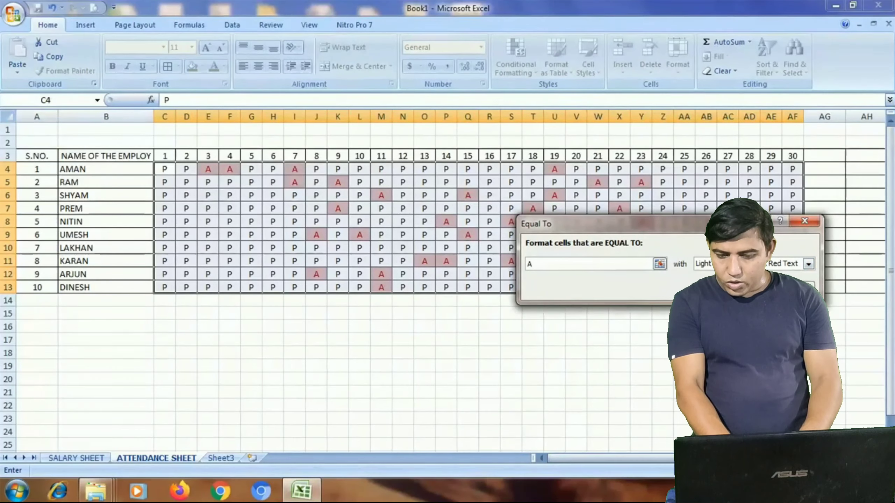
pyautogui.press('Return')
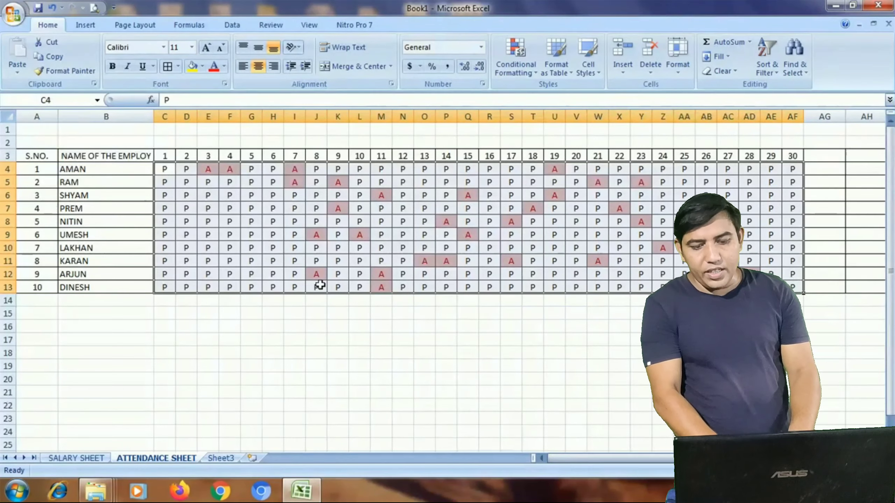
pyautogui.click(402, 286)
# Step: Enter A for employee 4 on day 2 in D7 and for employee 5 on days 2 and 4 in D8 and F8
pyautogui.click(191, 213)
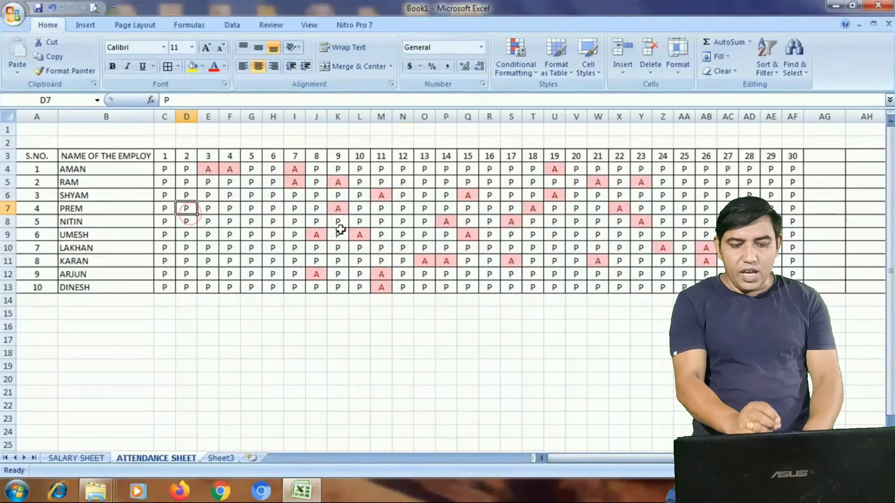
pyautogui.write('A')
pyautogui.press('Return')
pyautogui.write('A')
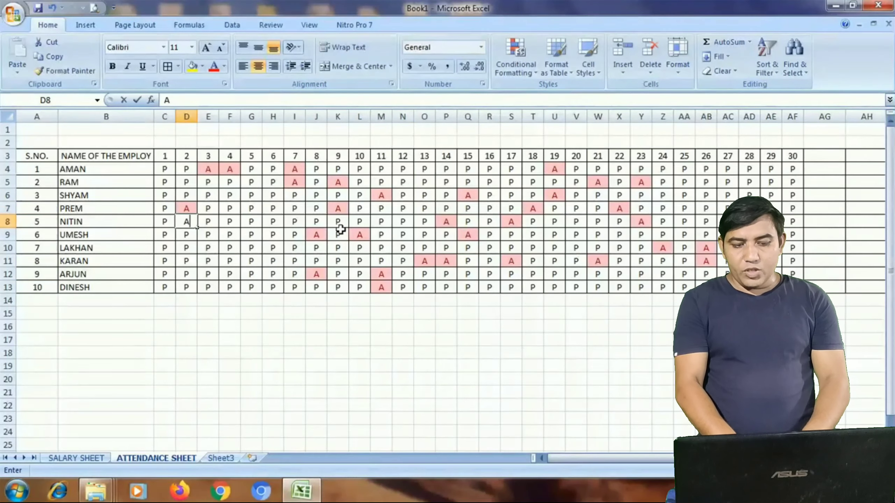
pyautogui.press('Right')
pyautogui.press('Right')
pyautogui.write('A')
# Step: Enter A for employee 8 on day 4 in F11 and for employee 10 on day 5 in G13
pyautogui.press('Down')
pyautogui.press('Down')
pyautogui.press('Down')
pyautogui.write('A')
pyautogui.press('Right')
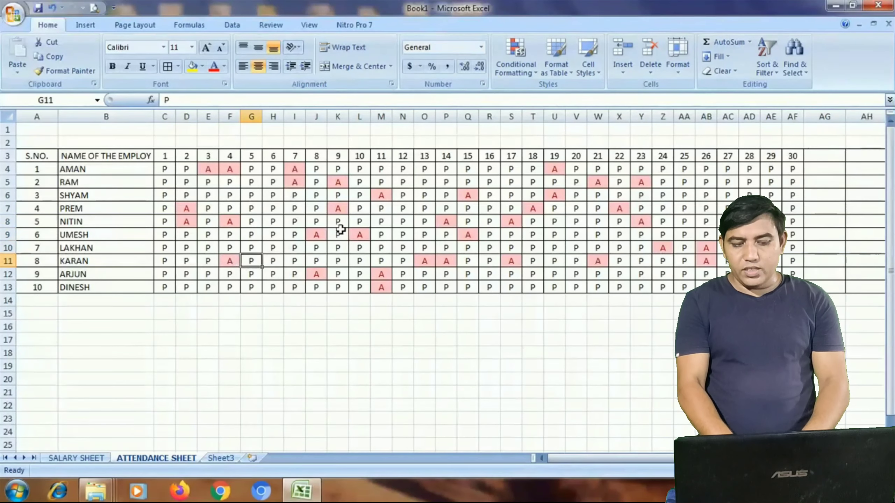
pyautogui.press('Down')
pyautogui.press('Down')
pyautogui.write('A')
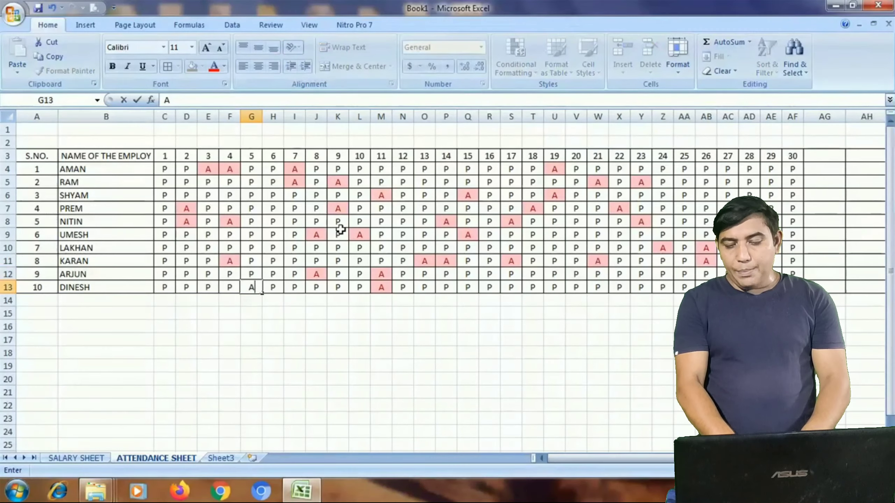
pyautogui.moveTo(599, 459); pyautogui.dragTo(616, 458)
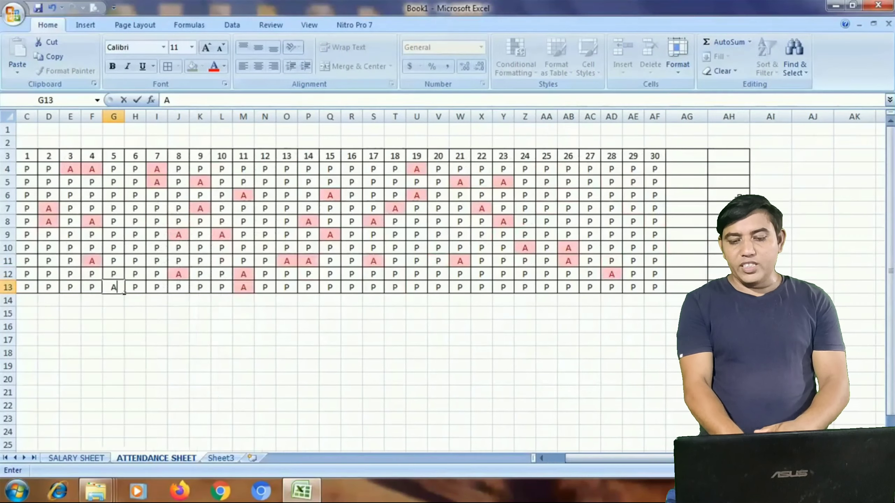
pyautogui.click(690, 157)
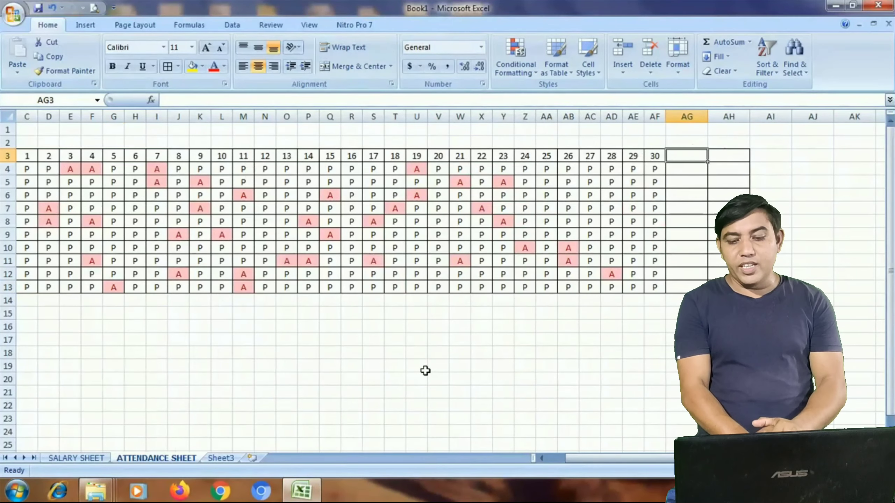
# Step: Narrow the employee name column B and wrap the text of its header in B3
pyautogui.scroll(-1, 436, 387)
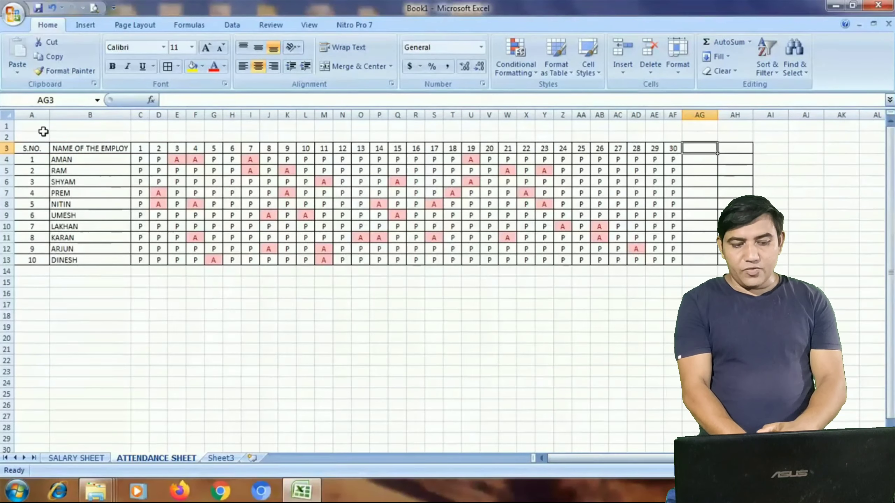
pyautogui.moveTo(132, 115); pyautogui.dragTo(107, 115)
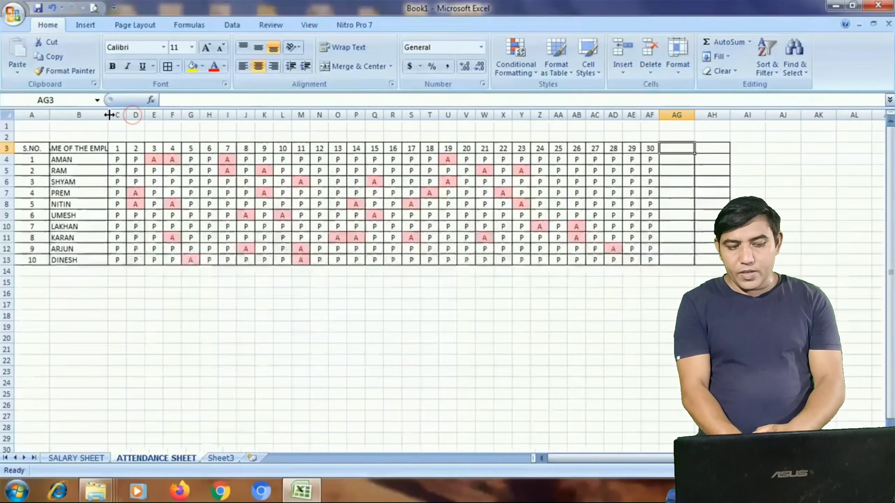
pyautogui.click(86, 149)
pyautogui.click(344, 47)
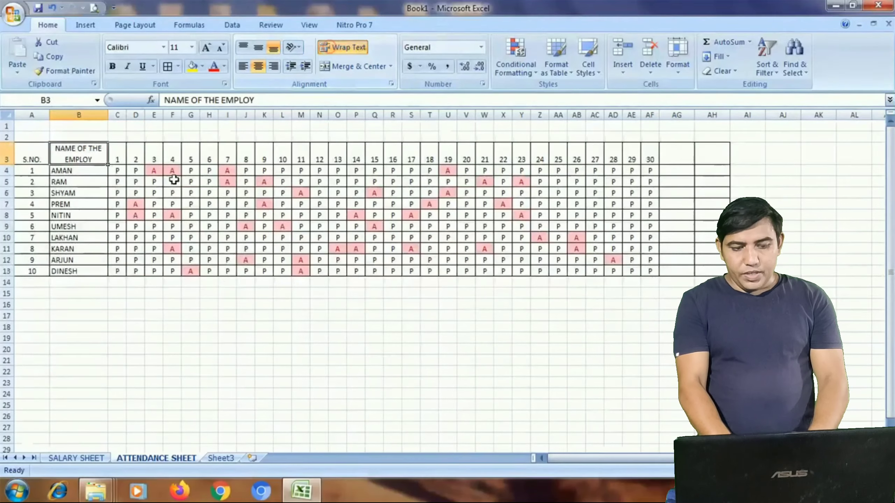
# Step: Middle-align the contents of header row 3 vertically
pyautogui.click(10, 152)
pyautogui.click(258, 46)
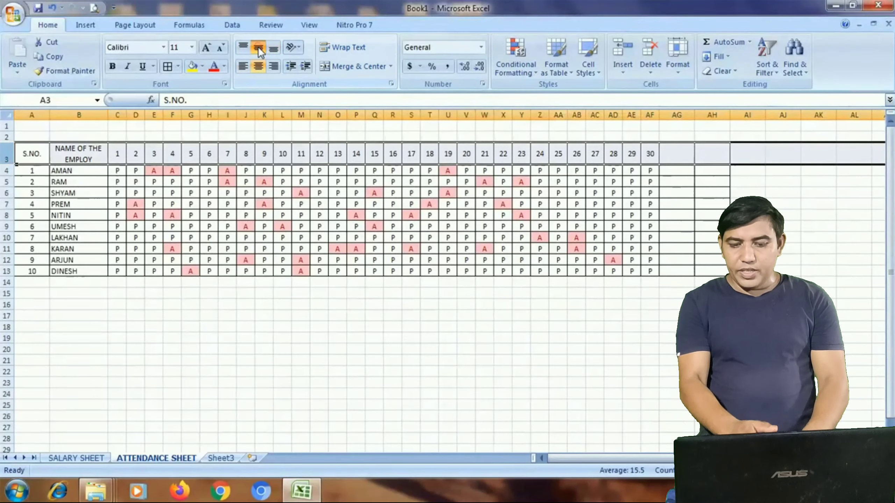
pyautogui.click(227, 259)
# Step: Add the headers NO. OF PRESENT DAYS in AG3 and NO. OF AB DAYS in AH3
pyautogui.scroll(2, 352, 312)
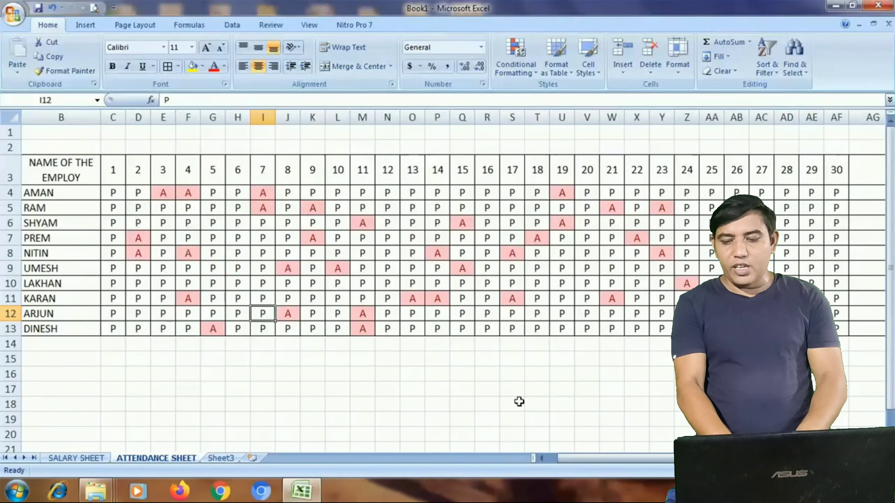
pyautogui.moveTo(627, 459); pyautogui.dragTo(635, 458)
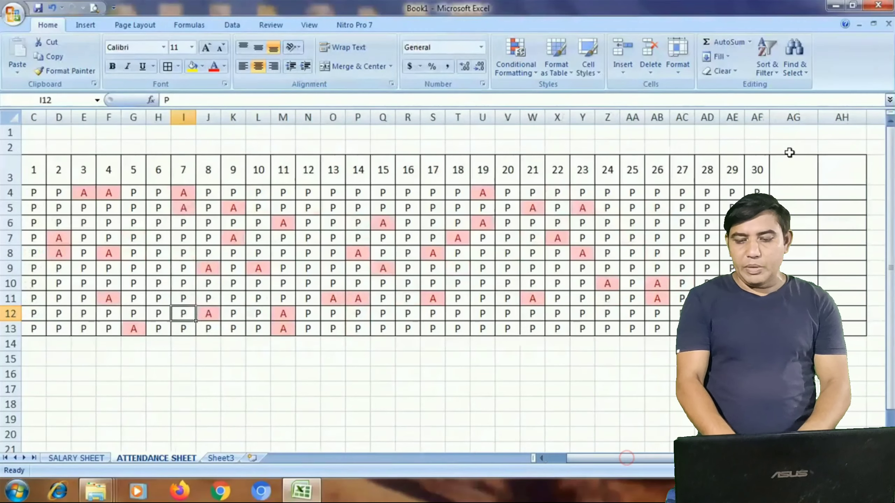
pyautogui.click(779, 166)
pyautogui.write('NO.')
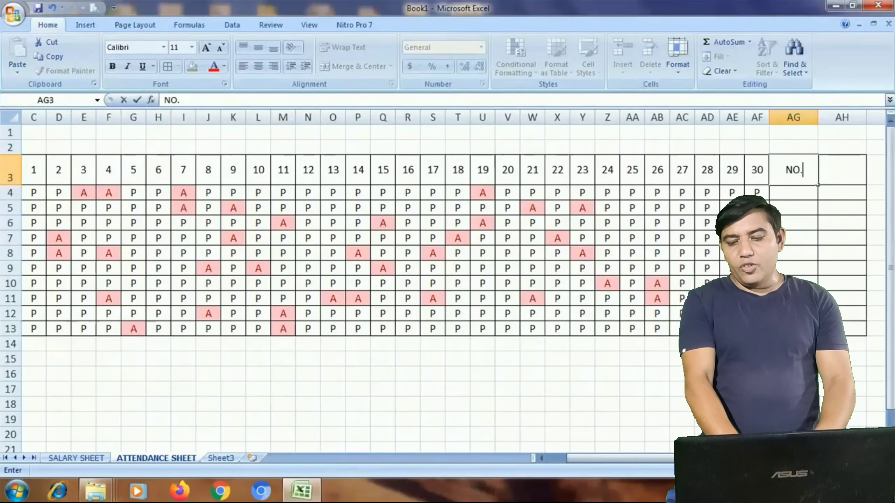
pyautogui.write(' OF PRESENT')
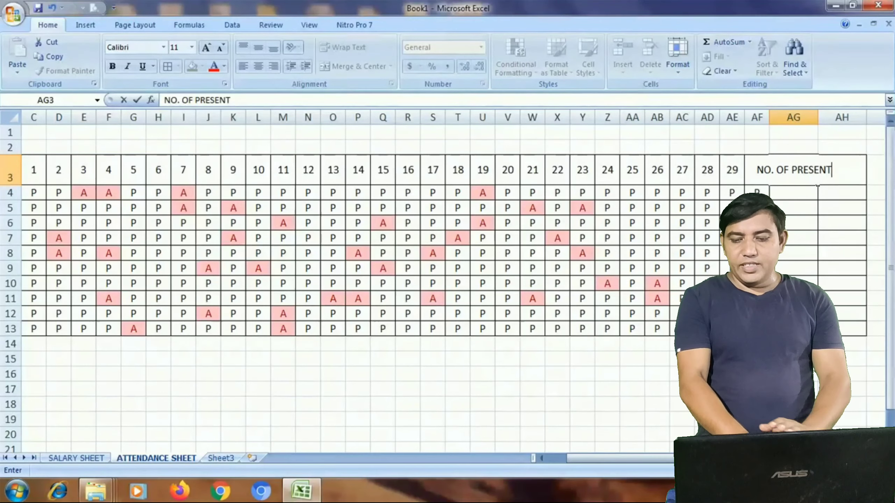
pyautogui.write(' DAYS')
pyautogui.press('Tab')
pyautogui.write('NO.')
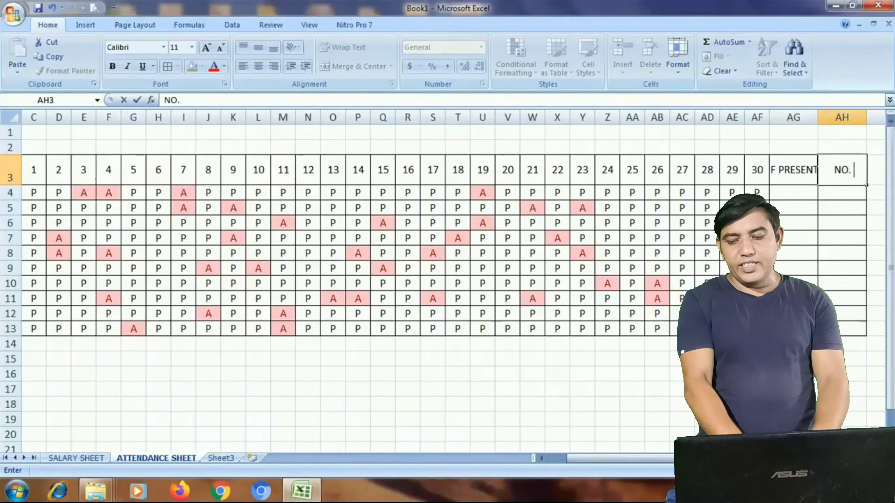
pyautogui.write(' OF AB')
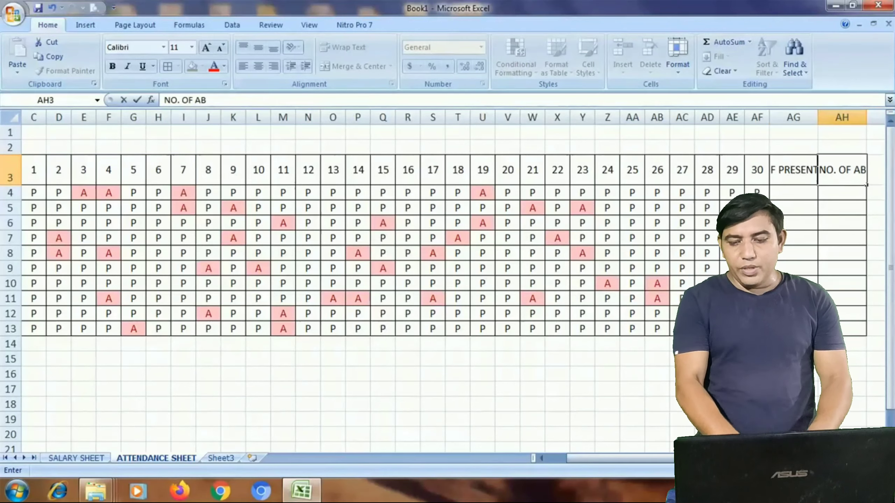
pyautogui.write(' DAYS')
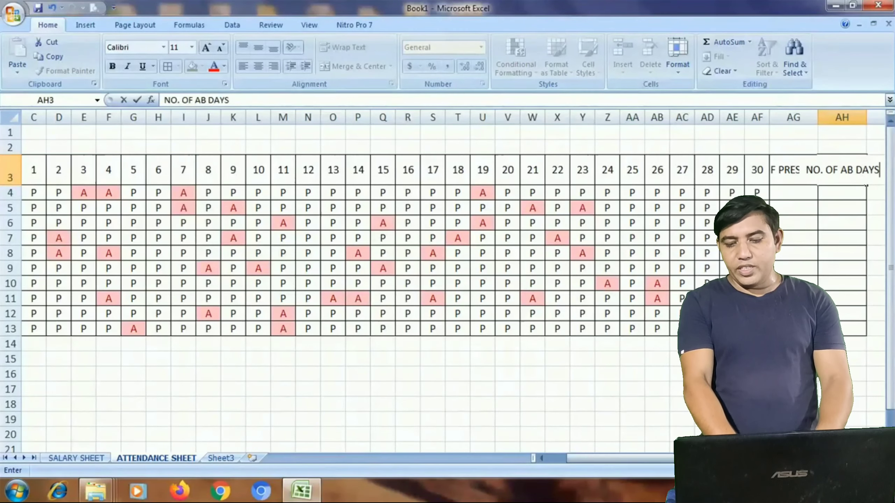
pyautogui.press('Return')
# Step: Replace the header in AG3 with NO. OF PR DAYS
pyautogui.click(806, 161)
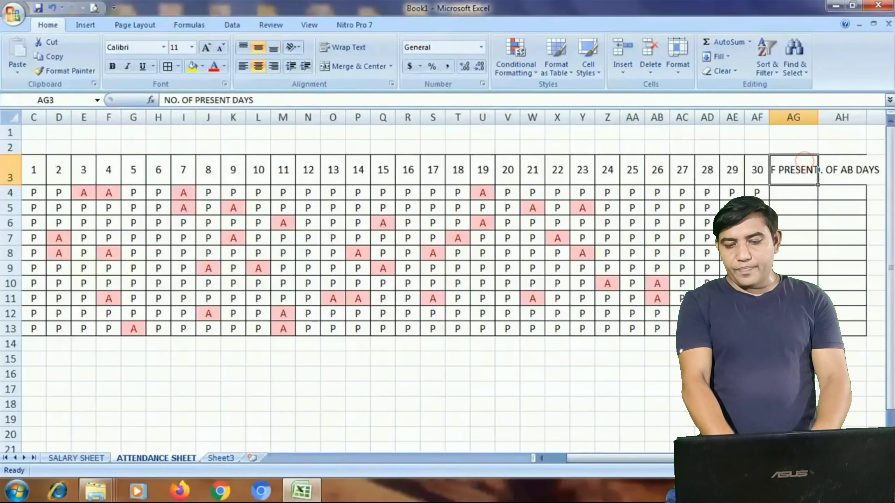
pyautogui.write('NO. OF P')
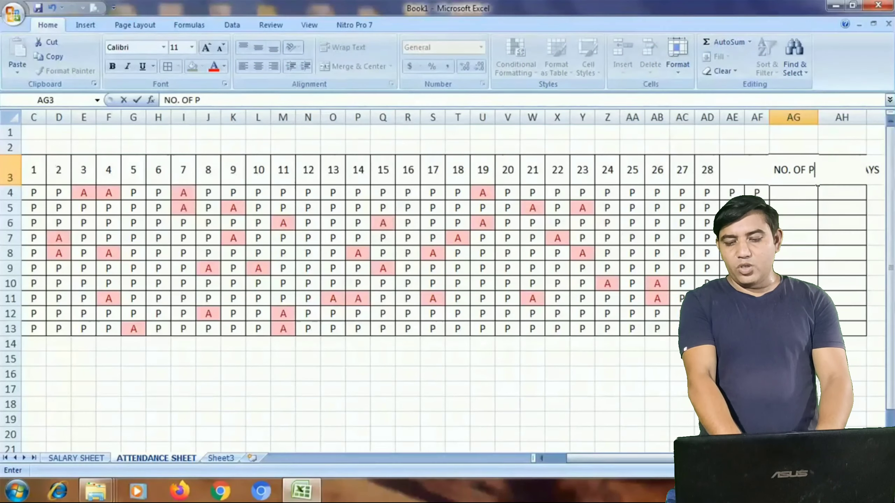
pyautogui.write('R DAYS')
pyautogui.press('Return')
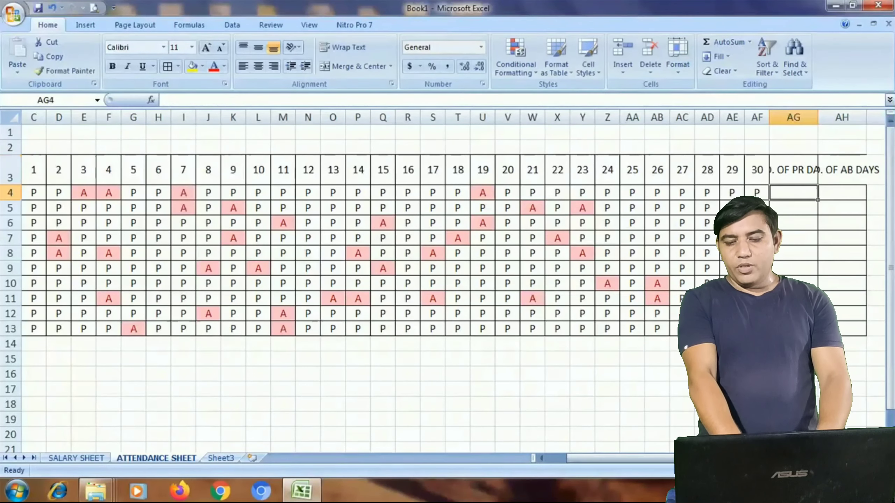
# Step: Wrap the header text in AG3 and AH3
pyautogui.moveTo(791, 173); pyautogui.dragTo(847, 173)
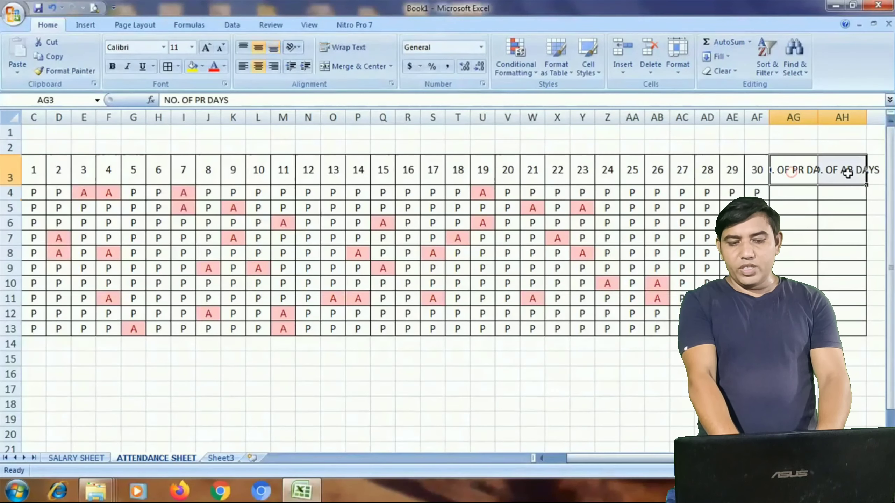
pyautogui.click(363, 47)
pyautogui.click(847, 268)
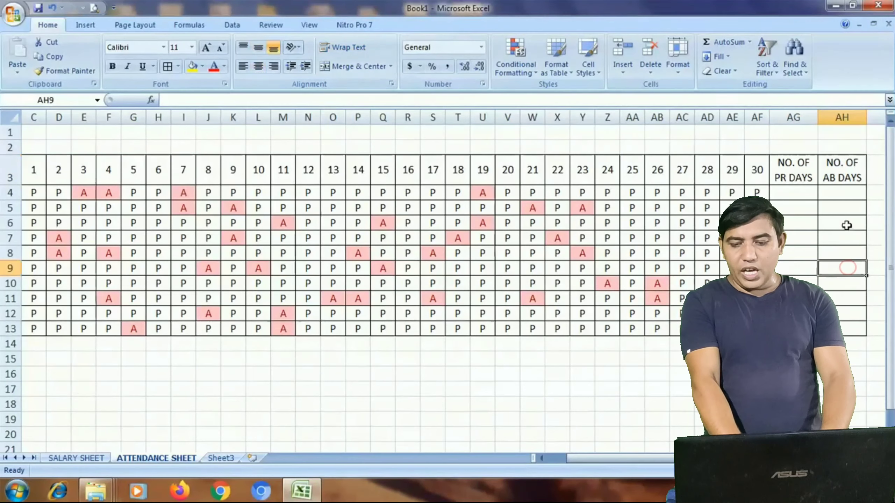
# Step: Enter the formula =COUNTIF(C4:AF4,P) in AG4 to count the first employee's present days
pyautogui.click(795, 194)
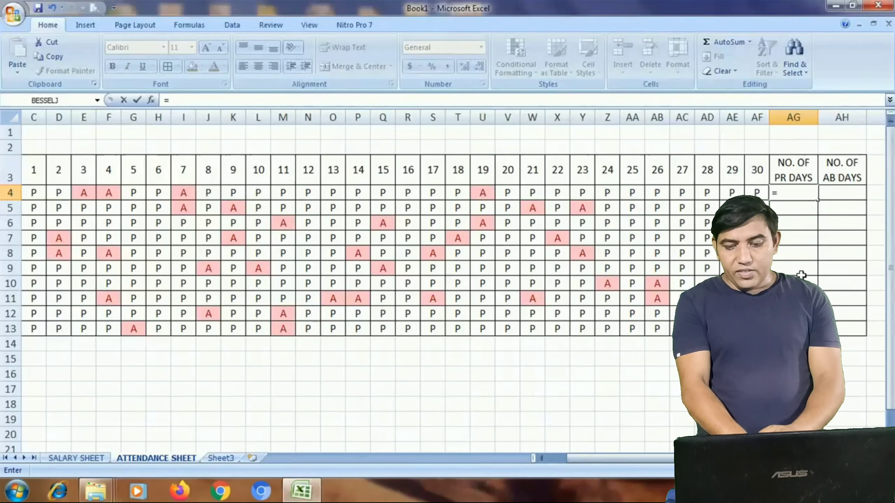
pyautogui.write('=COUNTIF')
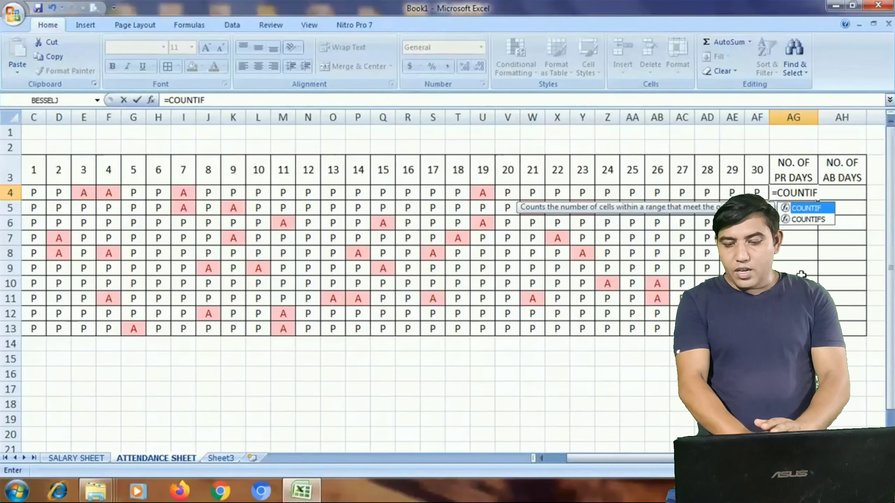
pyautogui.write('(')
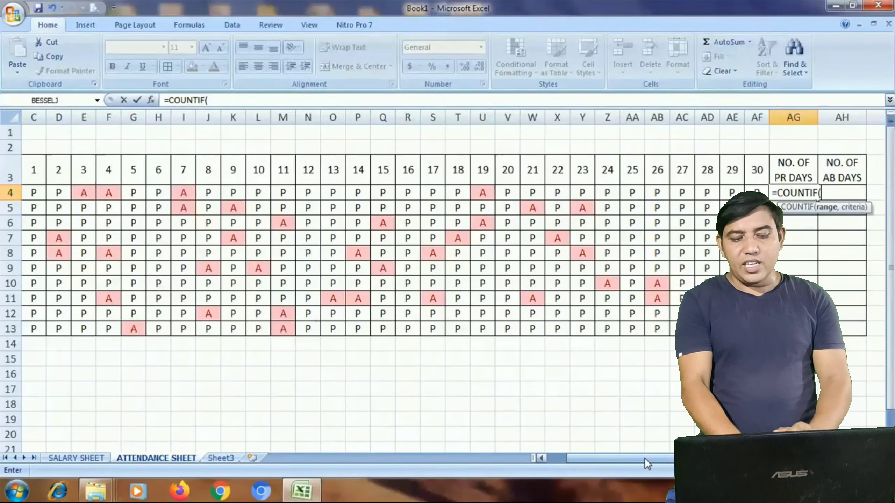
pyautogui.moveTo(645, 458); pyautogui.dragTo(565, 453)
pyautogui.moveTo(167, 193); pyautogui.dragTo(756, 192)
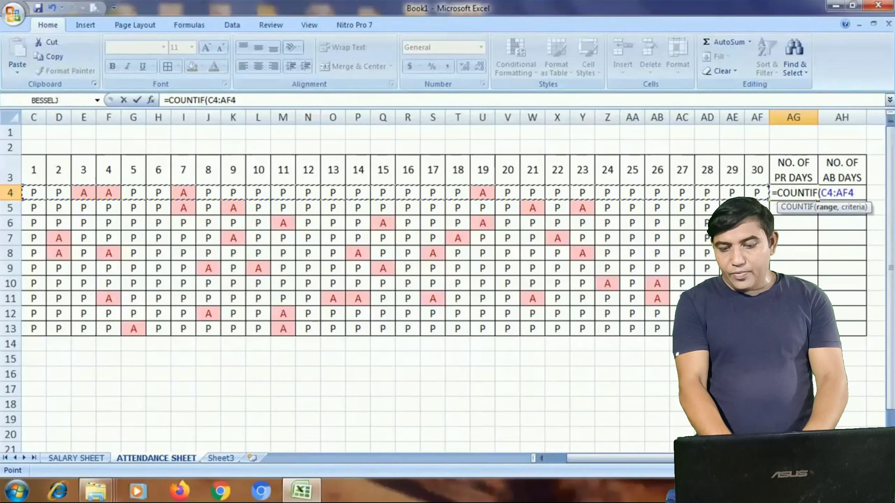
pyautogui.hscroll(-2, 353, 264)
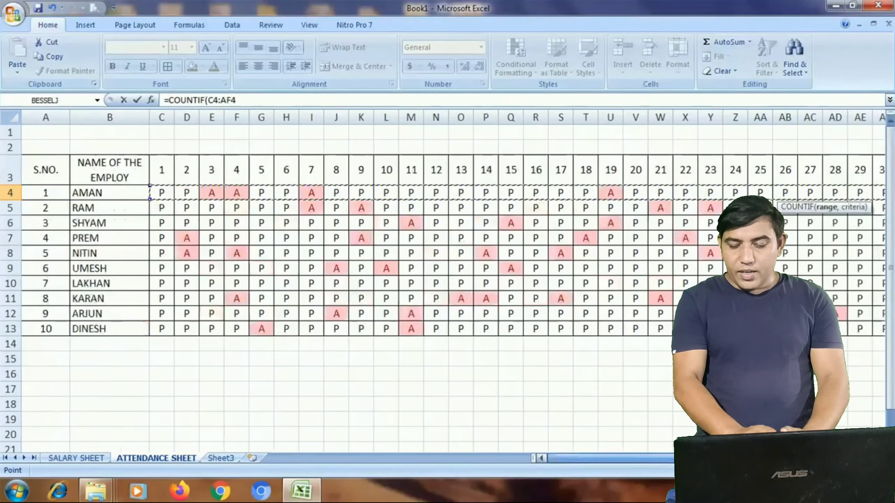
pyautogui.hscroll(2, 352, 264)
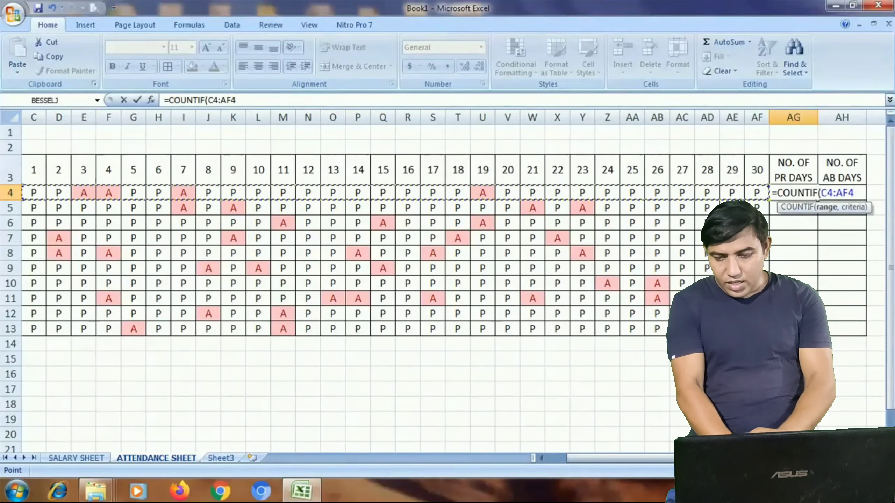
pyautogui.write(',')
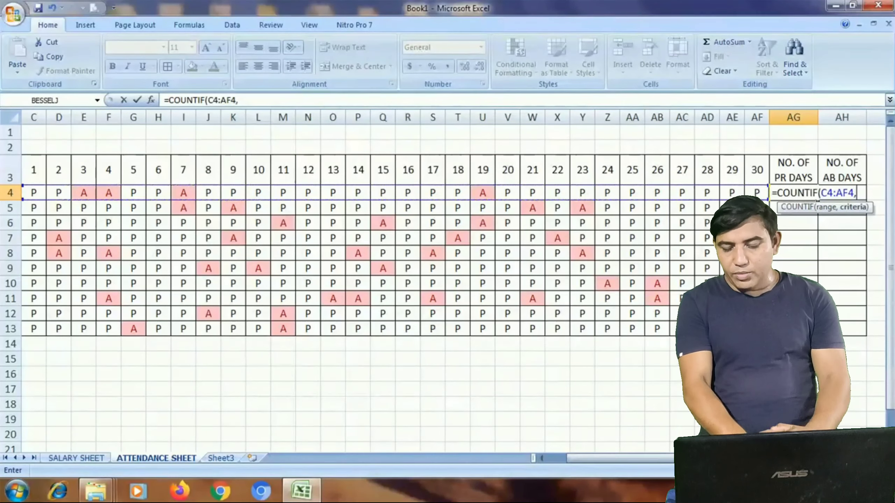
pyautogui.write('P')
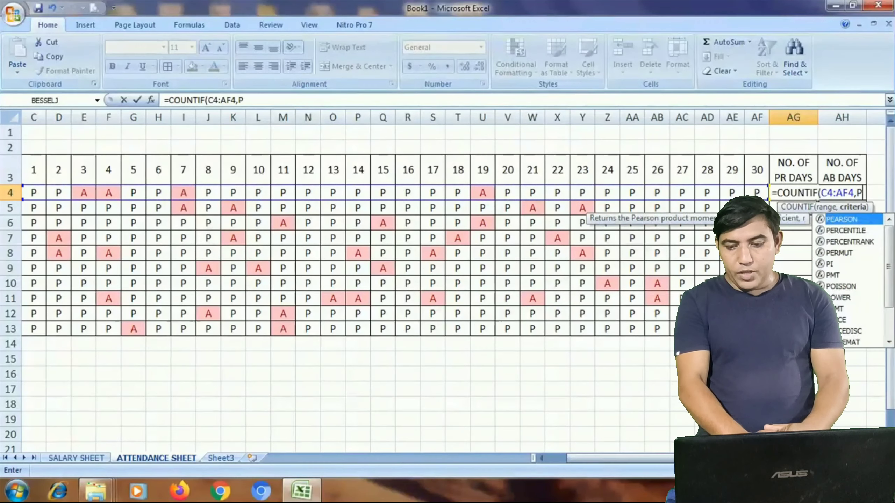
pyautogui.write(')')
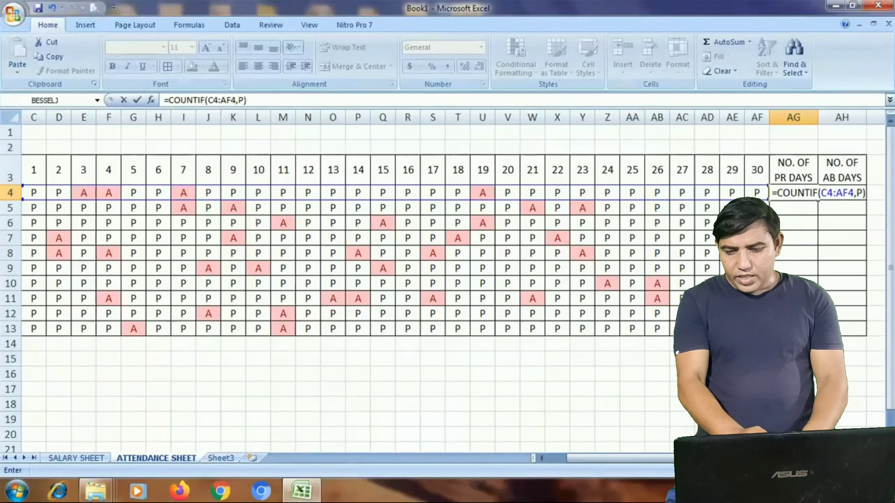
pyautogui.press('Return')
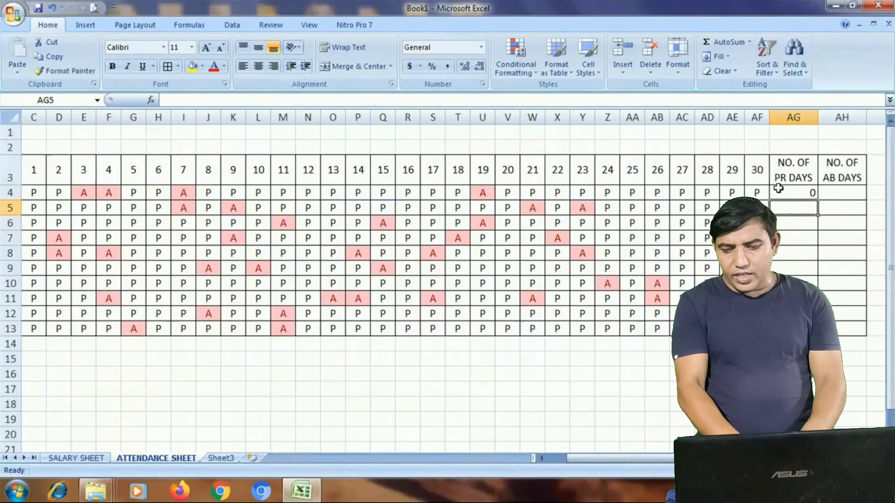
# Step: Enclose the P criterion of the COUNTIF formula in AG4 in double quotation marks
pyautogui.click(789, 193)
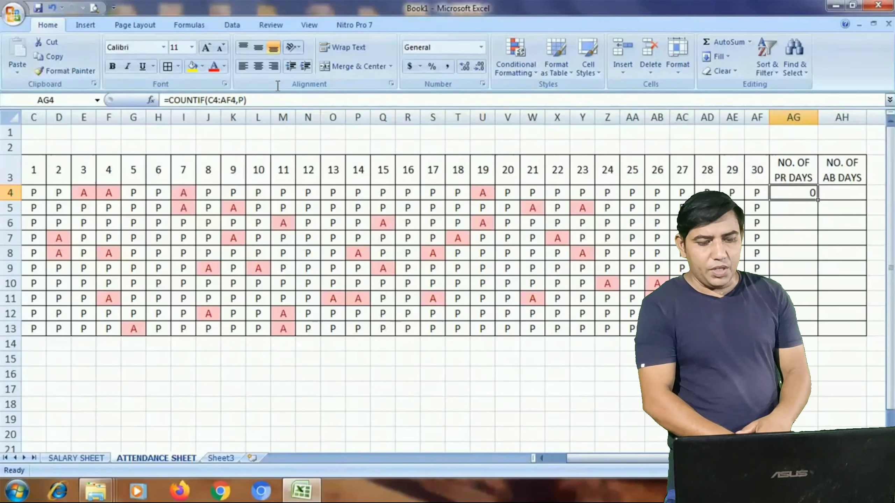
pyautogui.doubleClick(238, 100)
pyautogui.write('"p"')
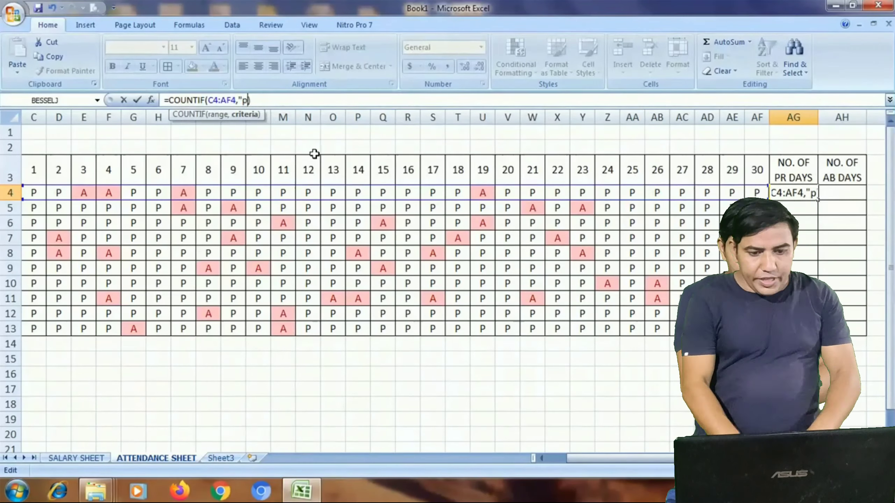
pyautogui.press('BackSpace')
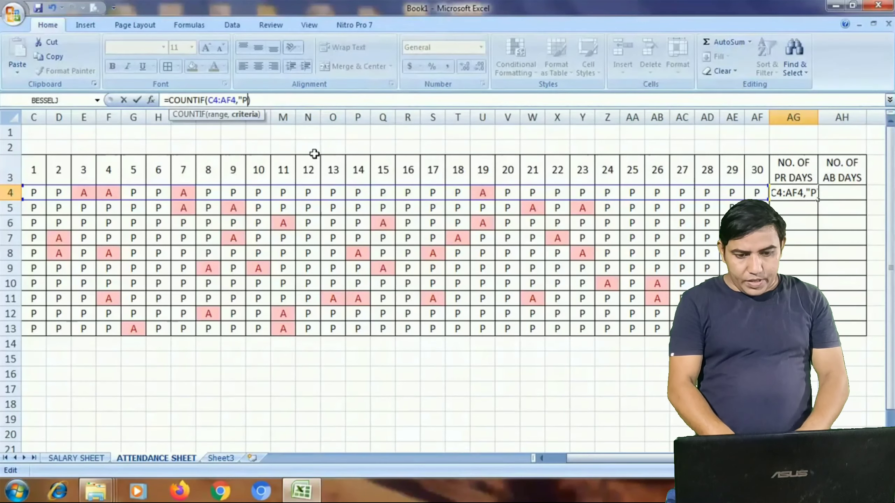
pyautogui.press('Return')
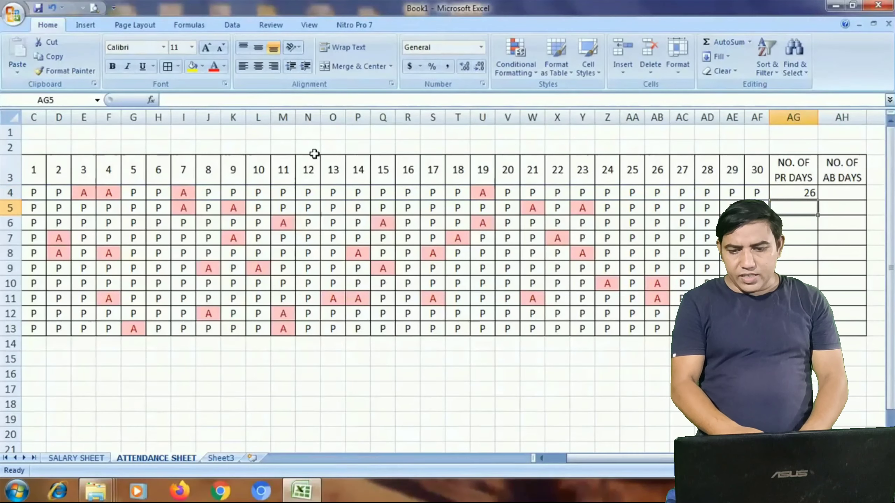
# Step: Try single quotation marks around the P criterion in AG4's COUNTIF formula
pyautogui.click(790, 189)
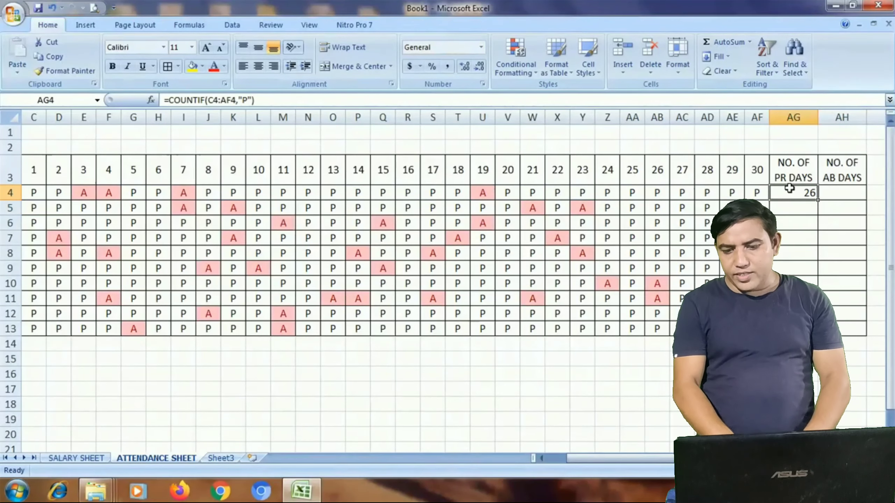
pyautogui.click(253, 100)
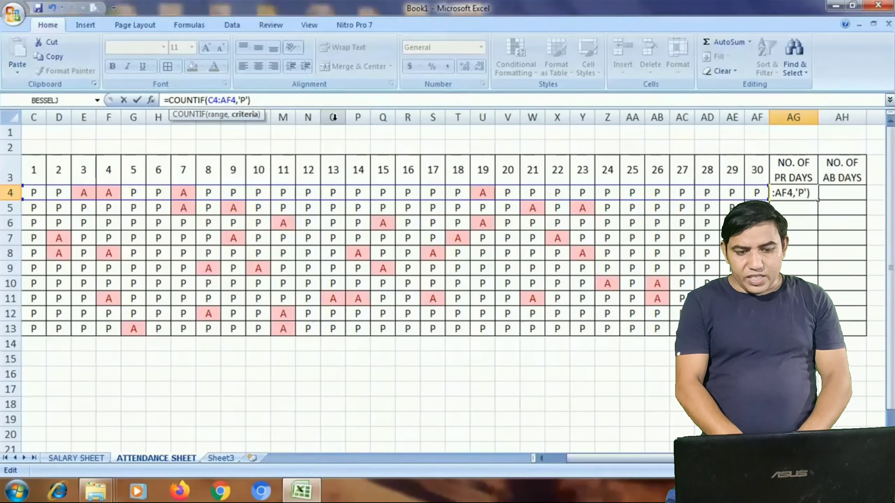
pyautogui.press('Return')
pyautogui.press('Return')
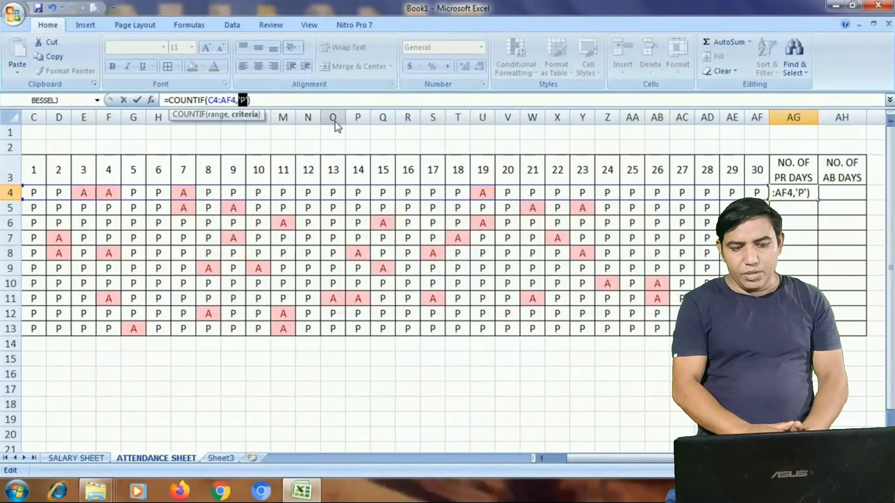
# Step: Restore the double quotation marks around P so AG4 contains =COUNTIF(C4:AF4,"P")
pyautogui.press('BackSpace')
pyautogui.press('BackSpace')
pyautogui.press('BackSpace')
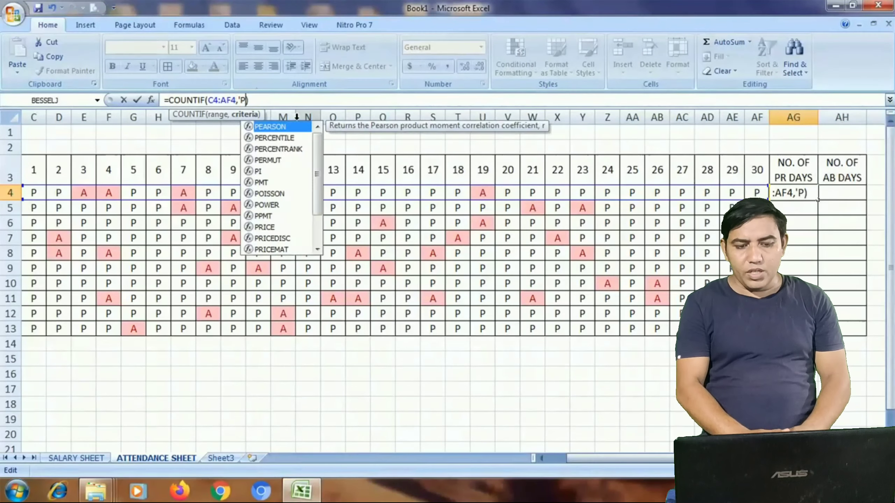
pyautogui.write('"P')
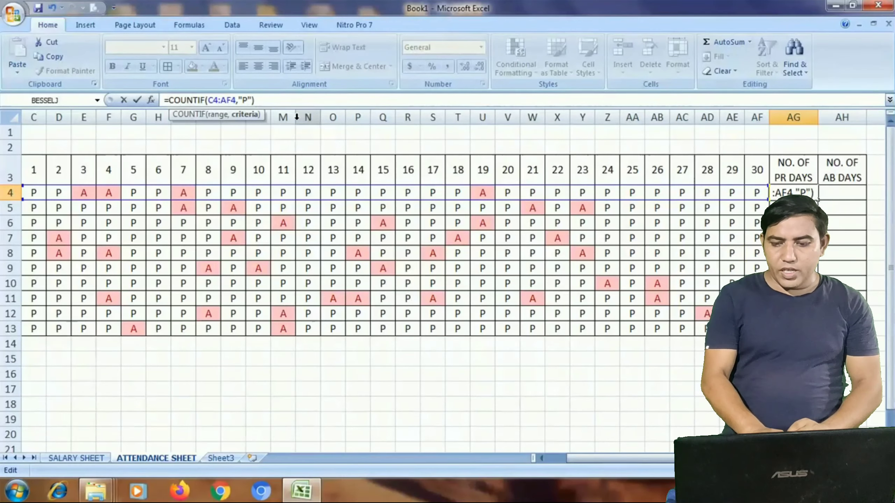
pyautogui.write('"')
pyautogui.press('Return')
# Step: Center the value in AG4 horizontally and change its COUNTIF criterion to lowercase "p"
pyautogui.click(796, 191)
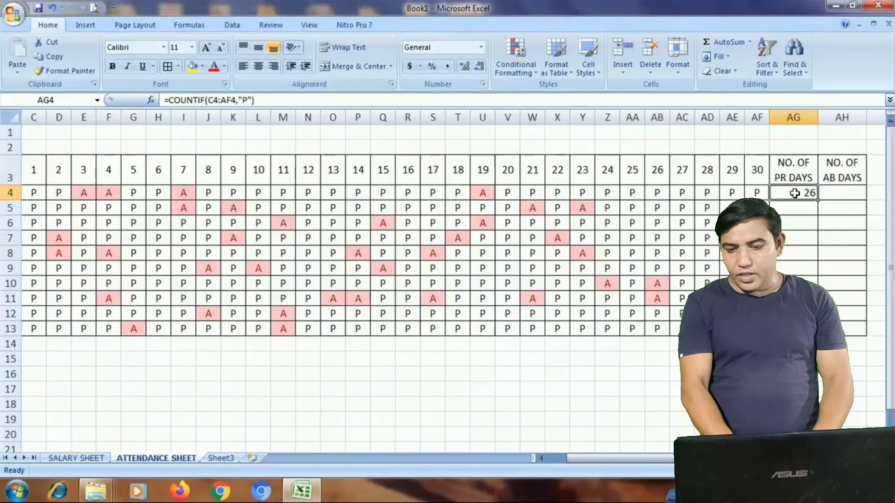
pyautogui.click(257, 68)
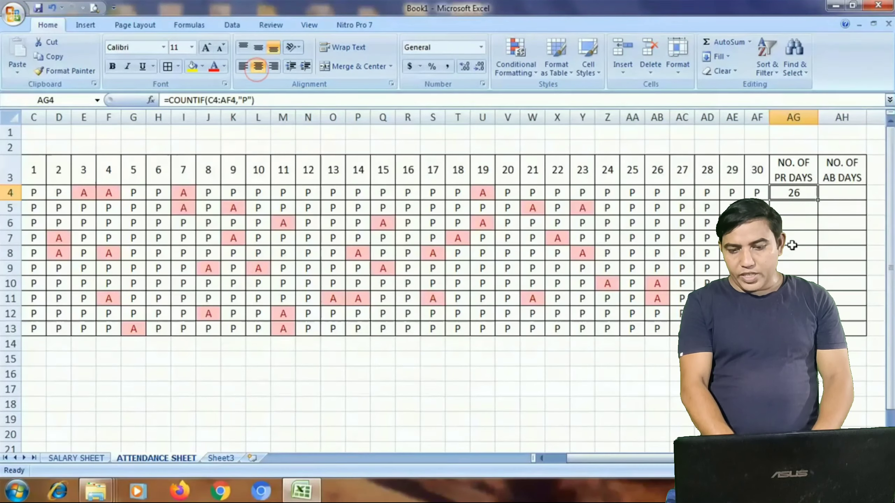
pyautogui.click(247, 100)
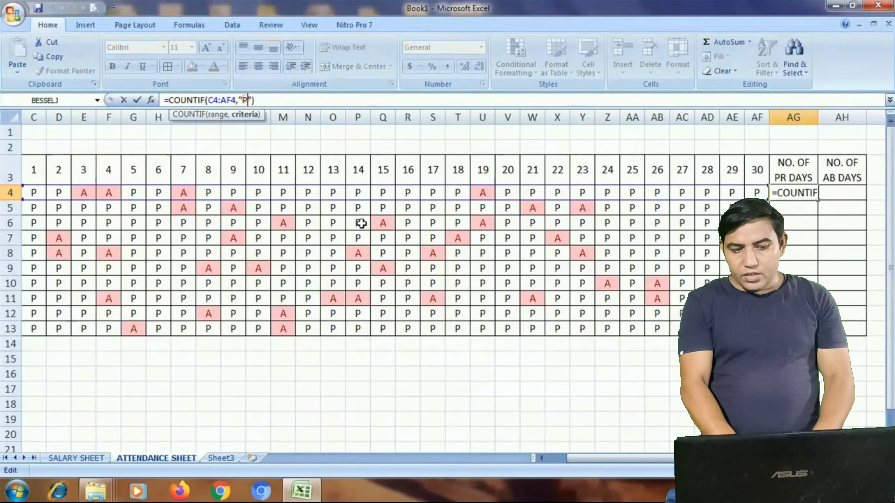
pyautogui.press('BackSpace')
pyautogui.write('P')
pyautogui.press('Return')
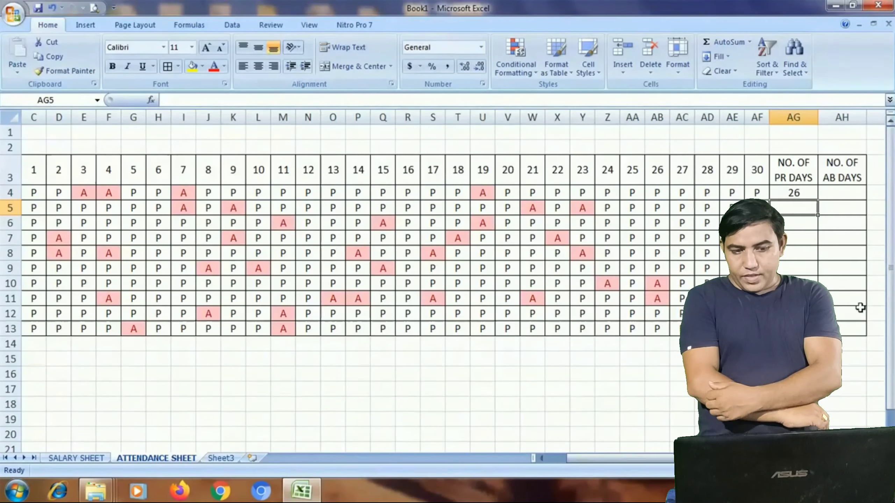
# Step: Fill the present-days formula from AG4 down to AG13 for all employees
pyautogui.click(809, 196)
pyautogui.moveTo(818, 200); pyautogui.dragTo(810, 329)
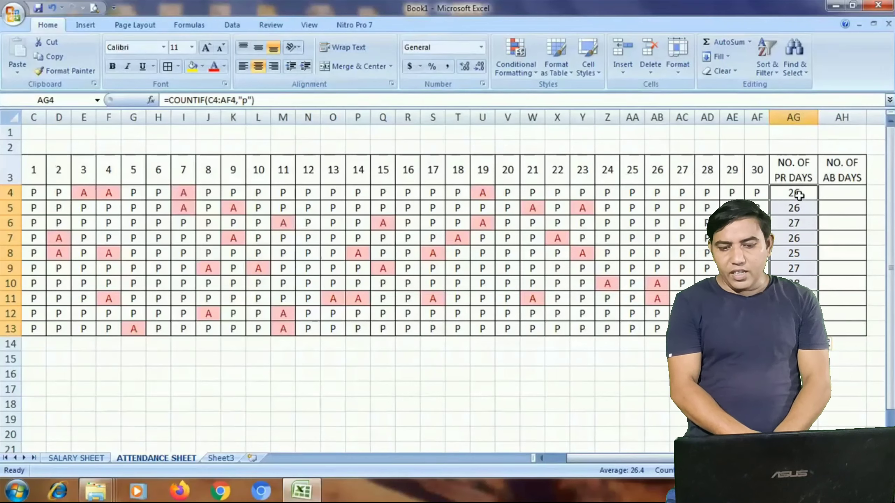
# Step: Enter the formula =countif(c4:af4,"a") in AH4 to count the first employee's absent days
pyautogui.moveTo(269, 100); pyautogui.dragTo(164, 100)
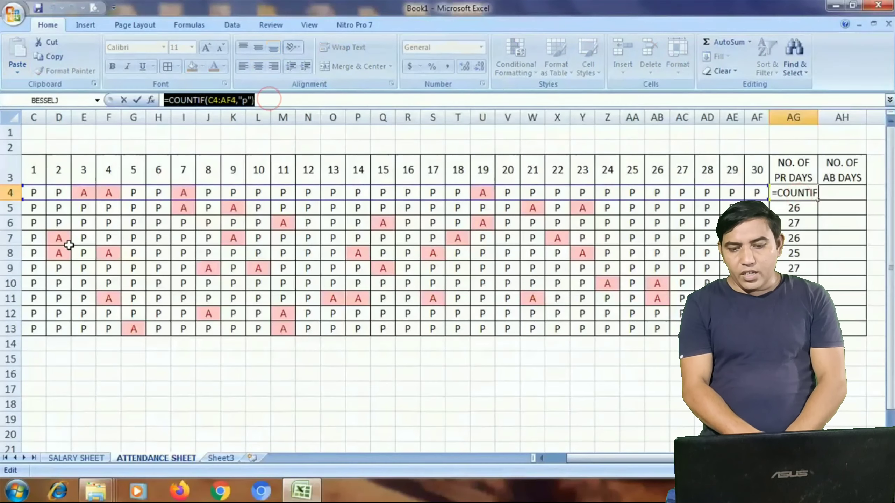
pyautogui.press('Tab')
pyautogui.write('=')
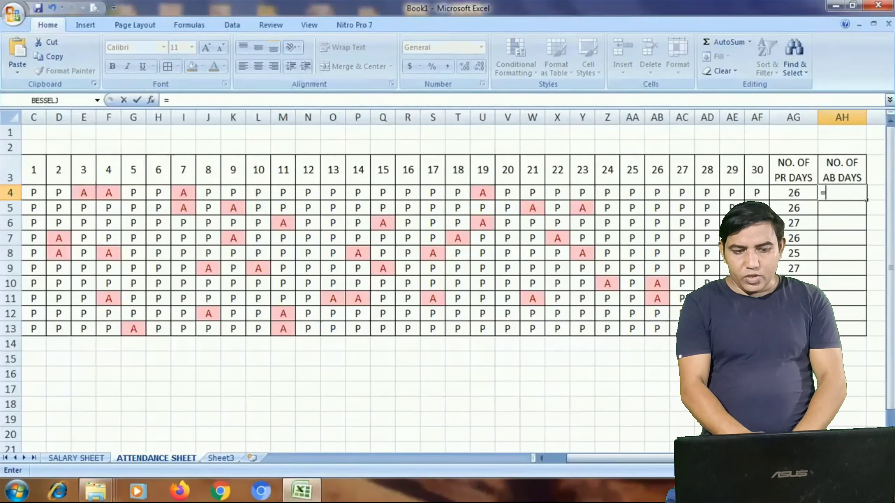
pyautogui.write('countif')
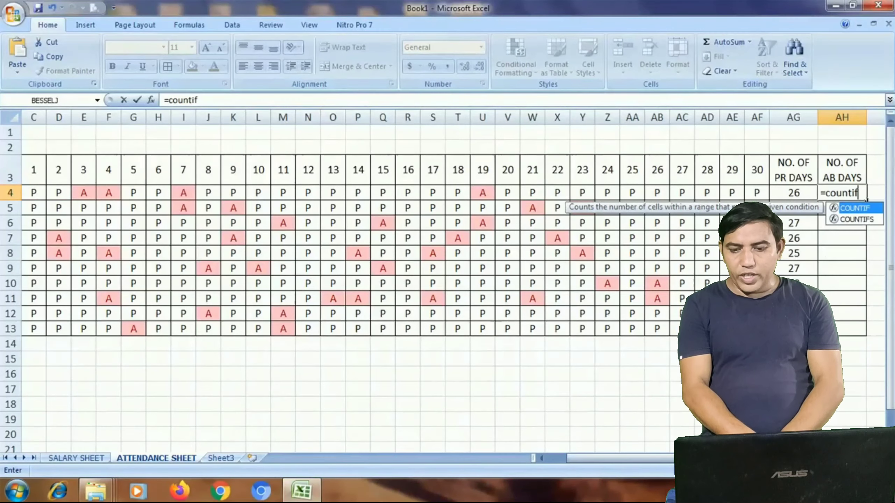
pyautogui.write('(')
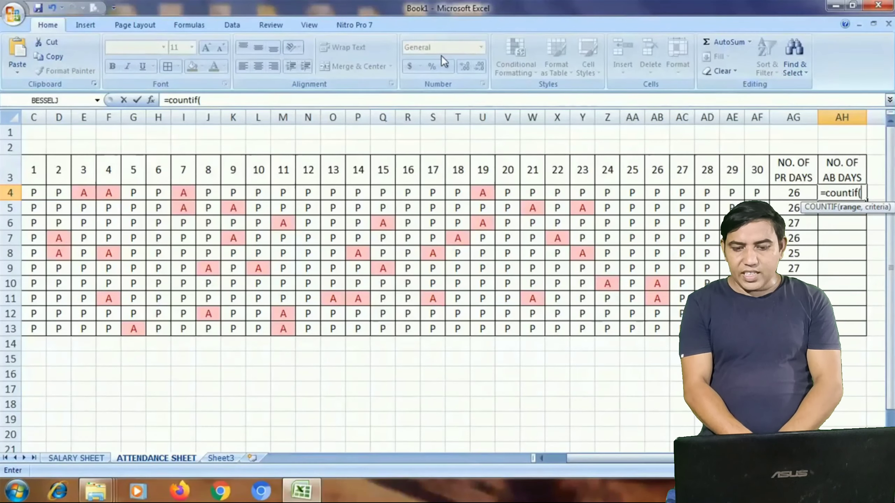
pyautogui.moveTo(622, 459)
pyautogui.mouseDown()
pyautogui.moveTo(602, 458)
pyautogui.moveTo(622, 458)
pyautogui.mouseUp()
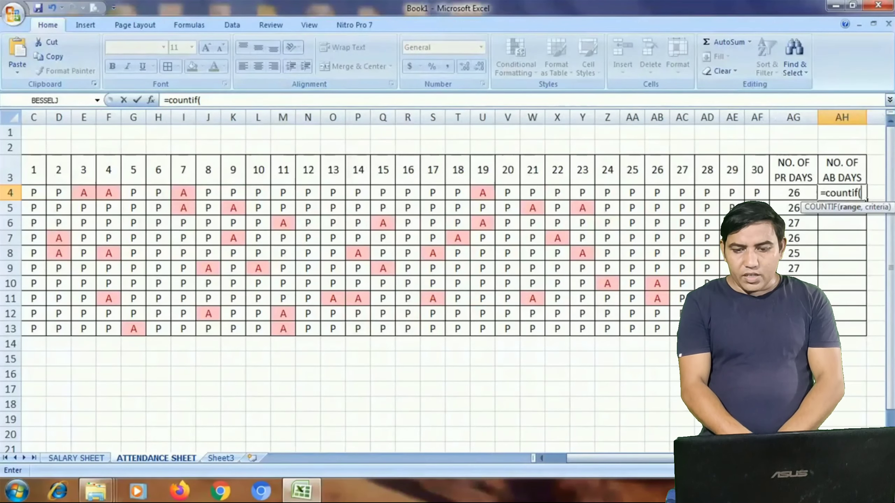
pyautogui.write('4')
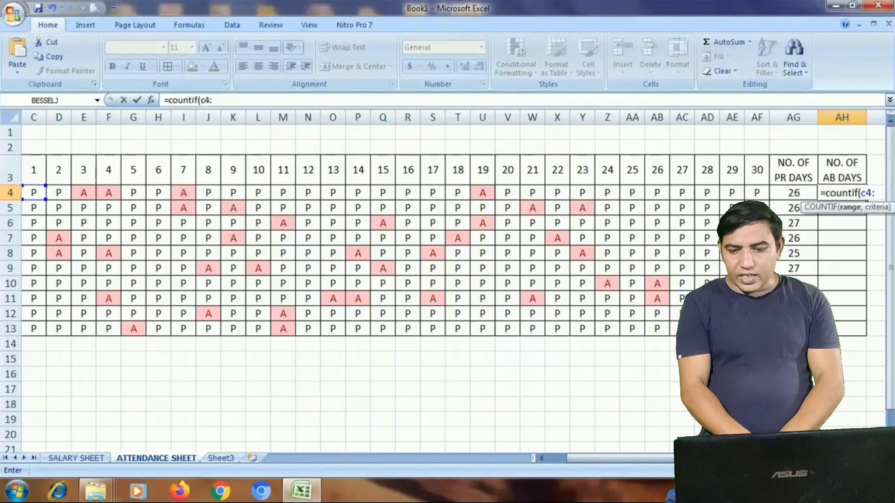
pyautogui.write(':af4,"a')
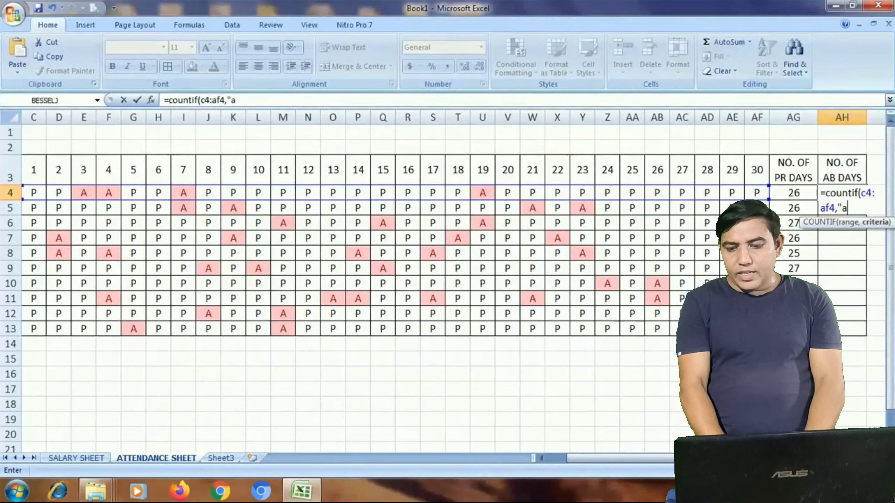
pyautogui.write('")')
pyautogui.press('Return')
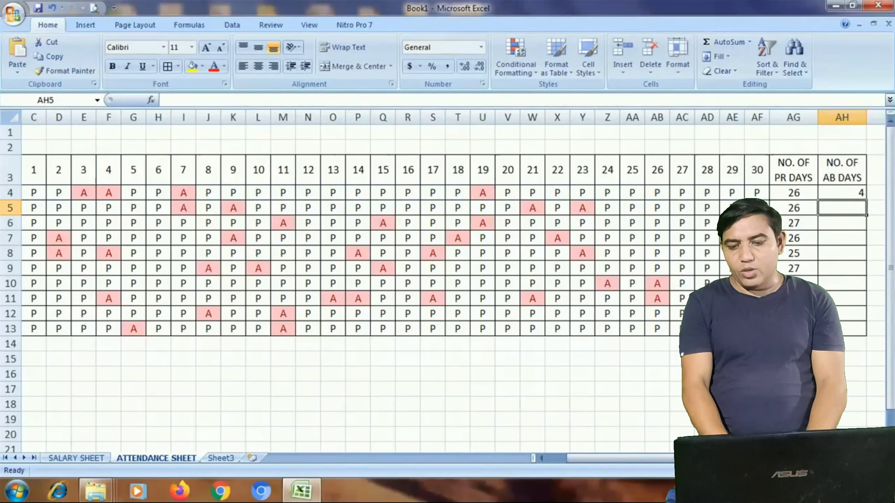
# Step: Center the absent-days value in AH4 horizontally and fill its formula down to AH13
pyautogui.click(845, 190)
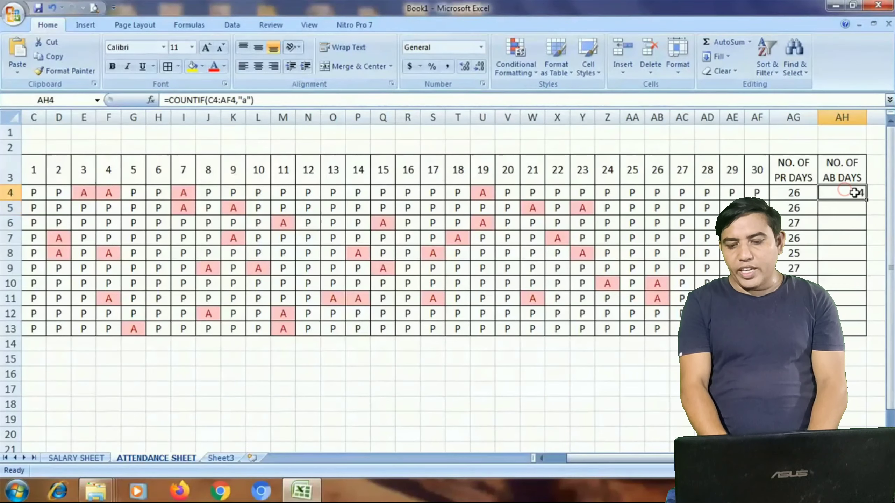
pyautogui.click(258, 67)
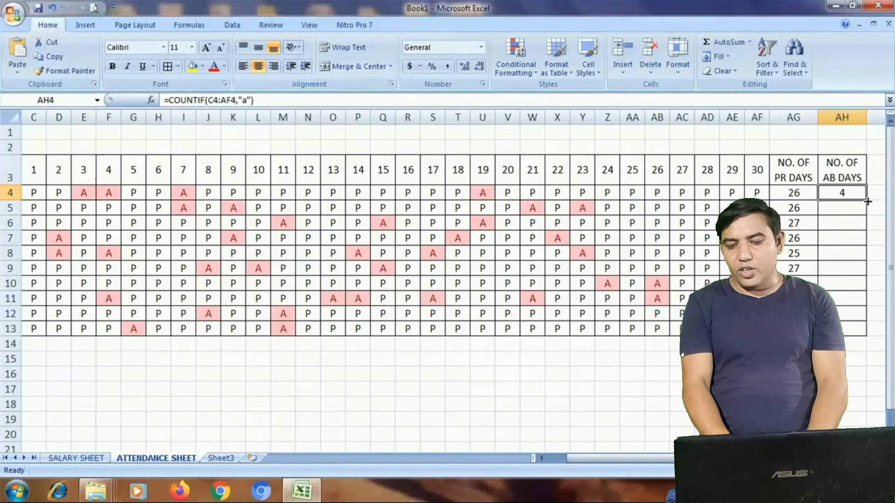
pyautogui.moveTo(866, 200); pyautogui.dragTo(860, 331)
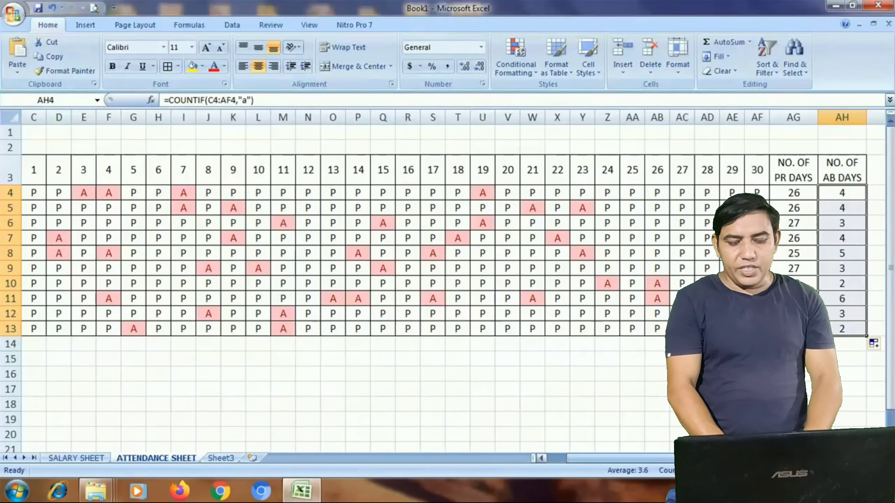
# Step: Clear the manually entered present days in D4:D13 of the SALARY SHEET
pyautogui.moveTo(606, 457); pyautogui.dragTo(585, 458)
pyautogui.click(609, 374)
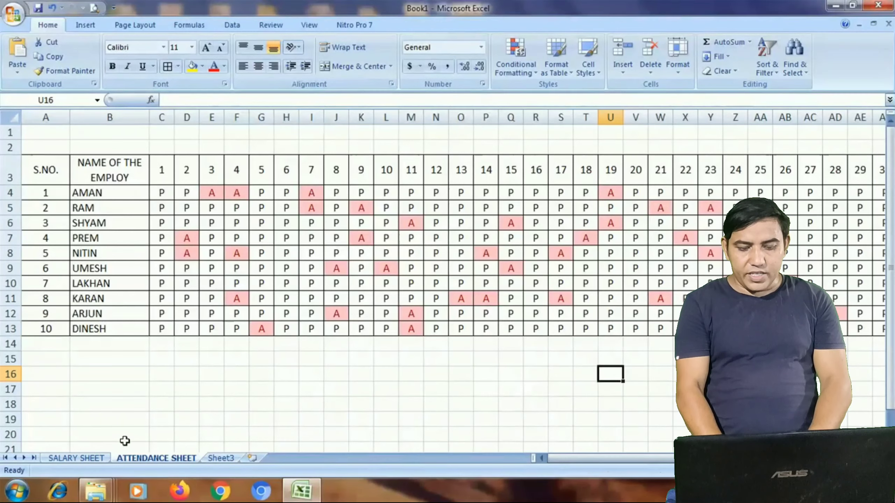
pyautogui.click(84, 458)
pyautogui.moveTo(353, 197); pyautogui.dragTo(360, 369)
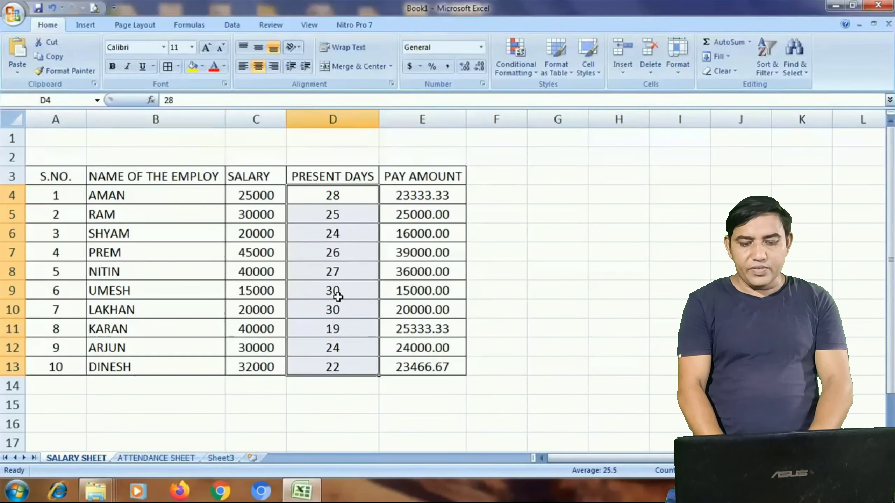
pyautogui.press('Delete')
# Step: Link the first employee's present days in D4 to the attendance total with ='ATTENDANCE SHEET'!AG4
pyautogui.click(334, 197)
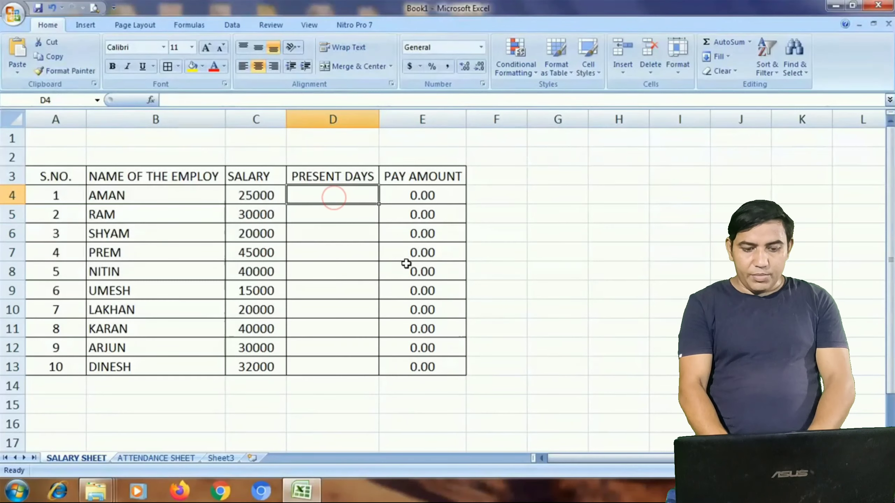
pyautogui.write('=')
pyautogui.click(164, 459)
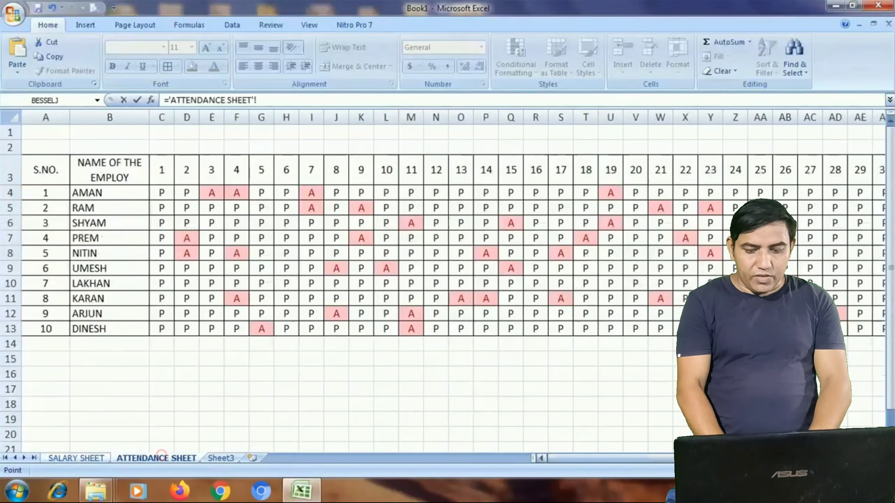
pyautogui.hscroll(2, 458, 282)
pyautogui.click(800, 197)
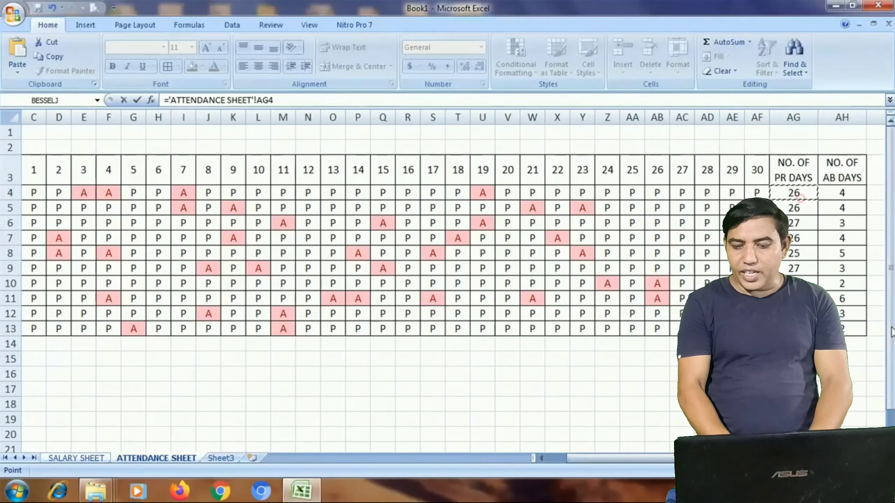
pyautogui.press('Return')
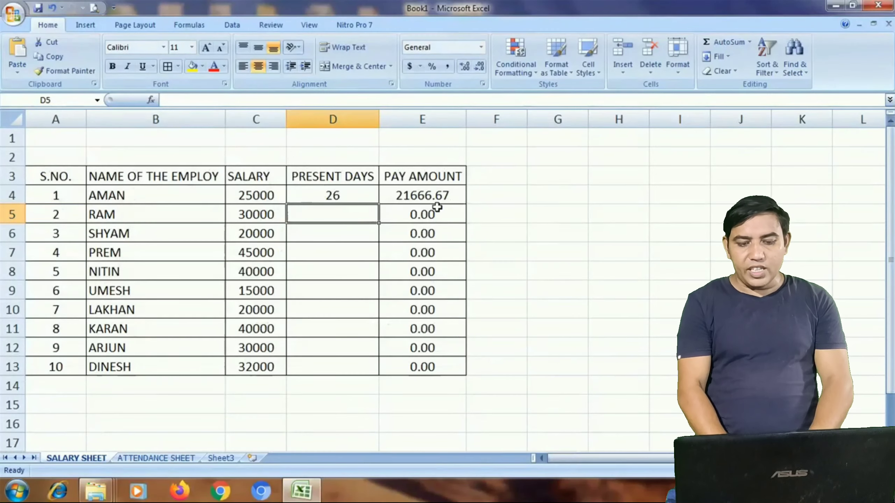
# Step: Fill the attendance link from D4 down to D13 for all employees
pyautogui.click(364, 195)
pyautogui.moveTo(379, 204); pyautogui.dragTo(356, 374)
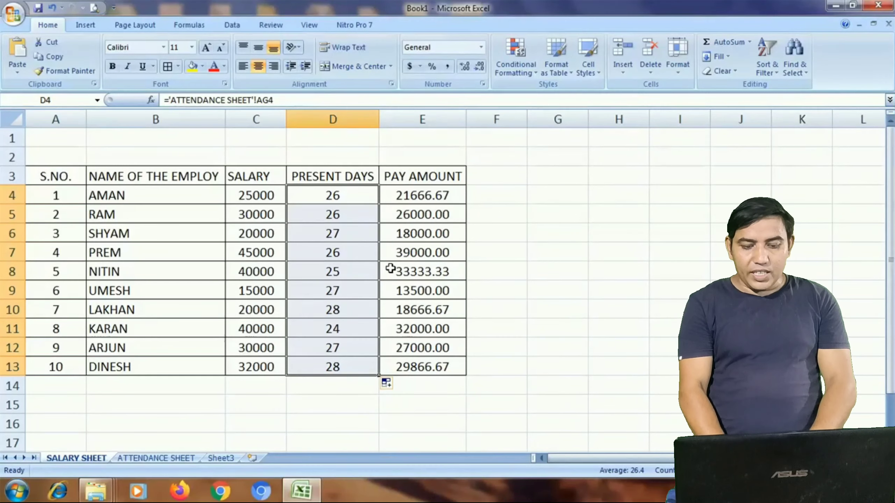
pyautogui.click(330, 194)
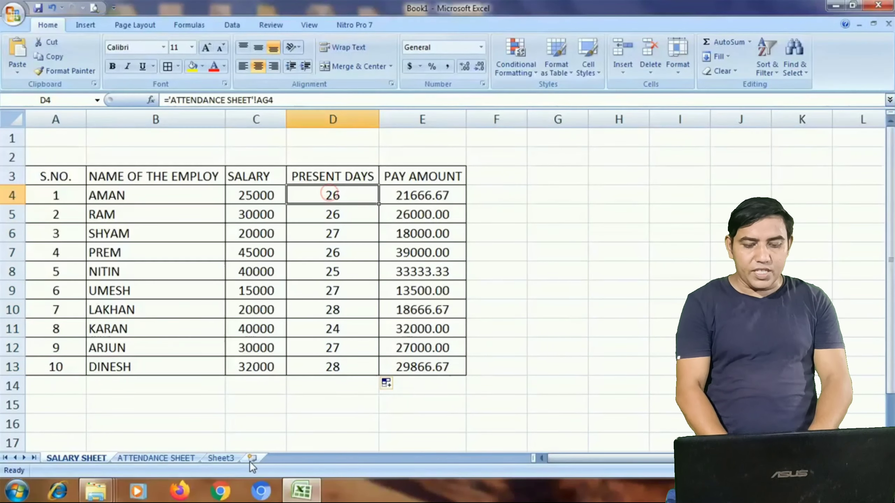
# Step: Mark the first employee absent on day 28 with "a" in the ATTENDANCE SHEET and return to the SALARY SHEET
pyautogui.click(180, 459)
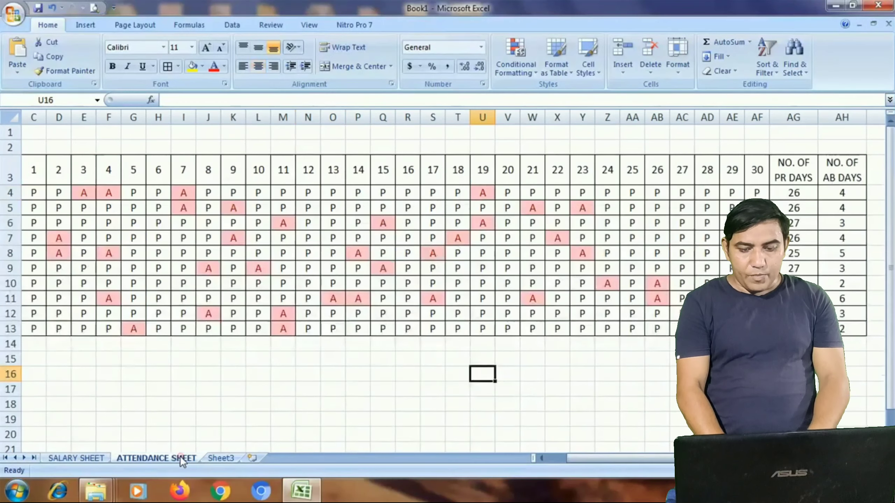
pyautogui.click(712, 193)
pyautogui.write('a')
pyautogui.press('Return')
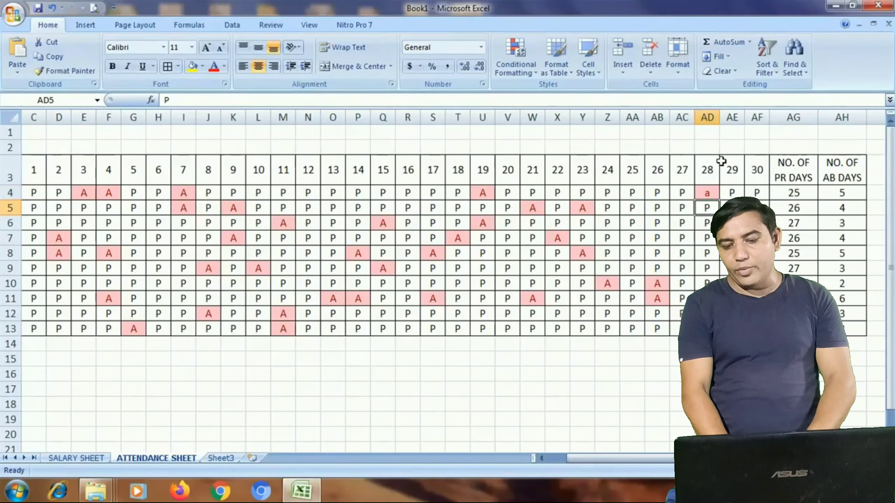
pyautogui.click(88, 458)
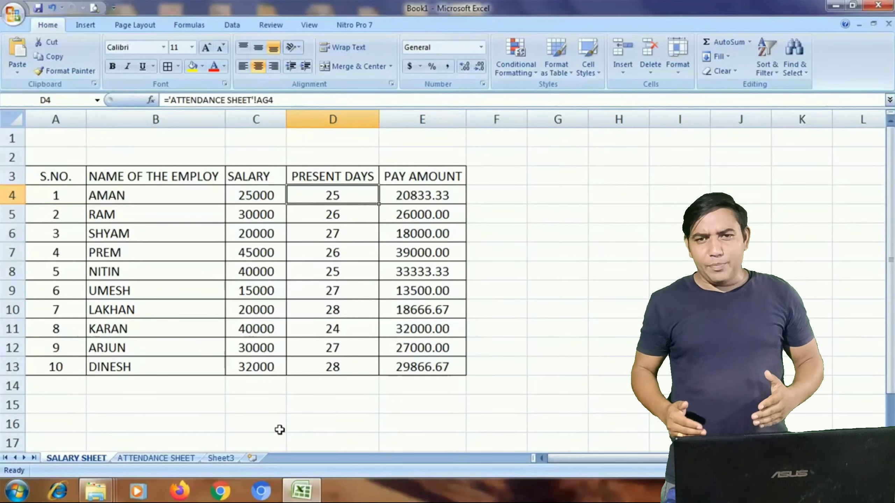
# Step: Minimize the workbook window to show the desktop, keeping the present-days link in D4 intact
pyautogui.hotkey('ctrl', 'd')
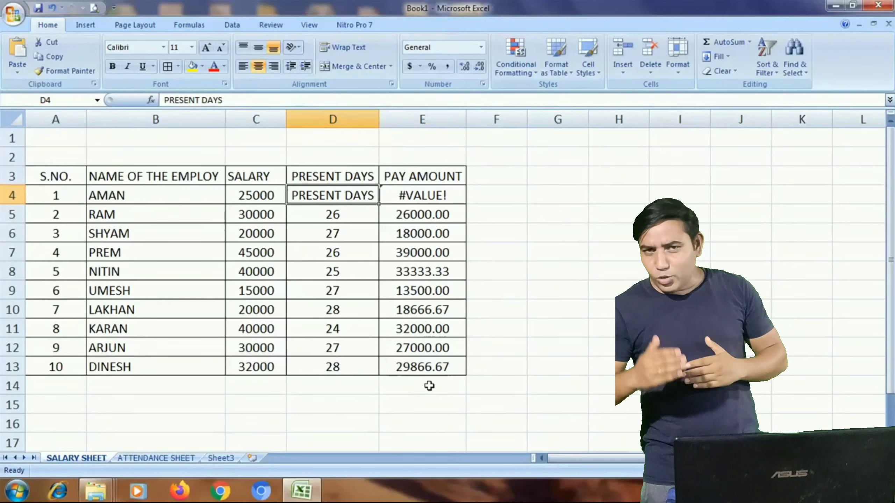
pyautogui.hotkey('ctrl', 'z')
pyautogui.click(561, 348)
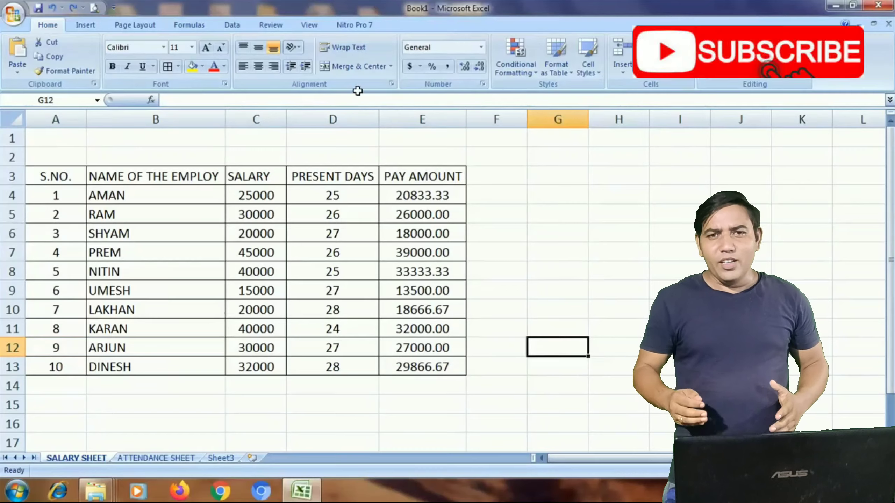
pyautogui.click(837, 7)
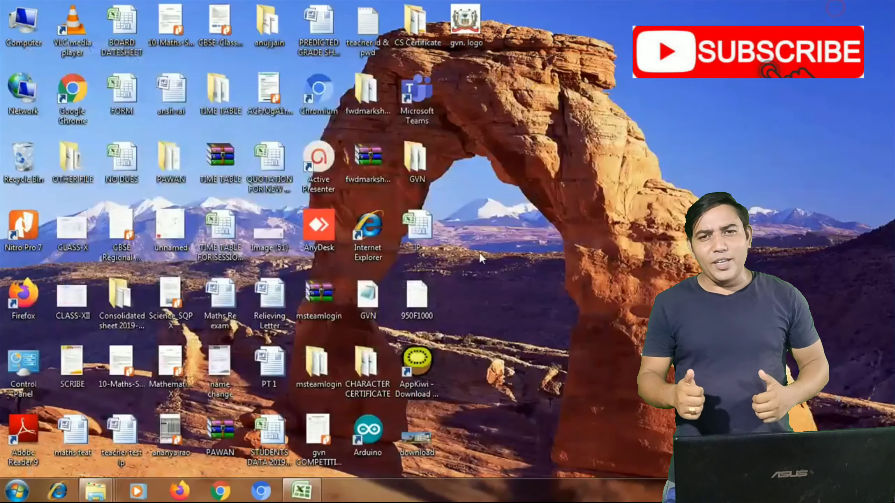